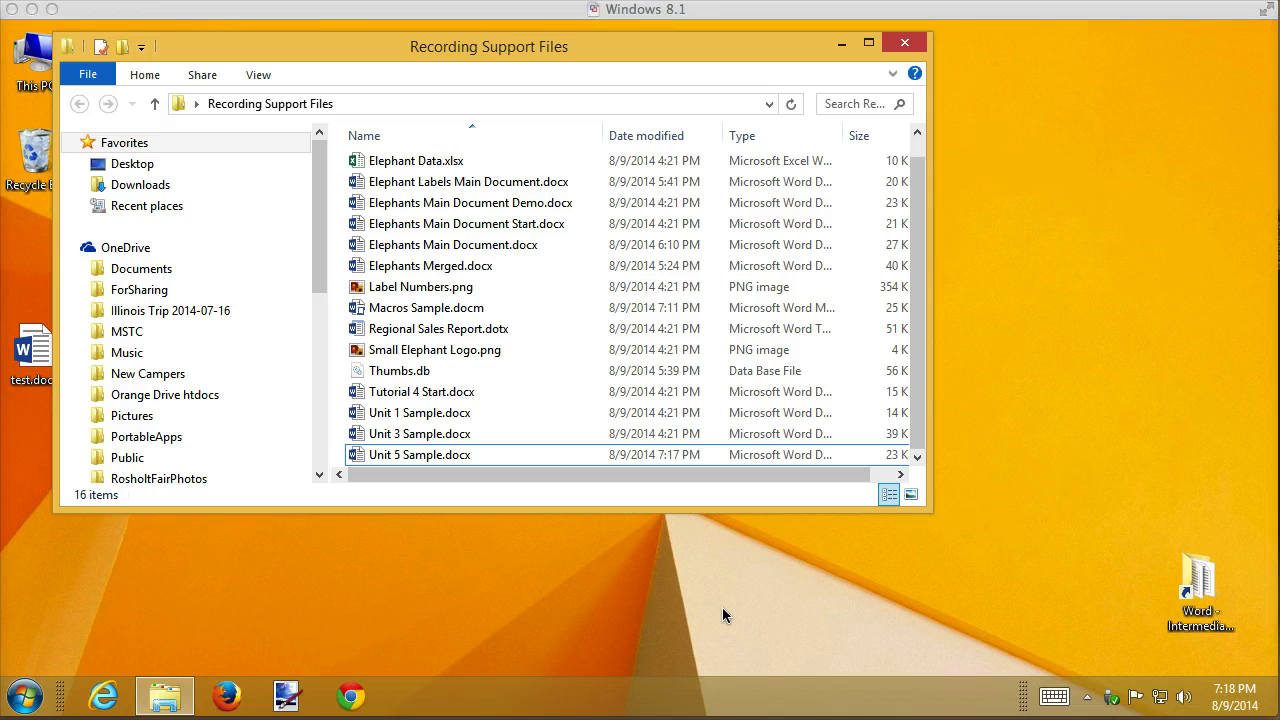
- Open Unit 5 Sample.docx from the Recording Support Files folder in Word
left_click(441, 463)
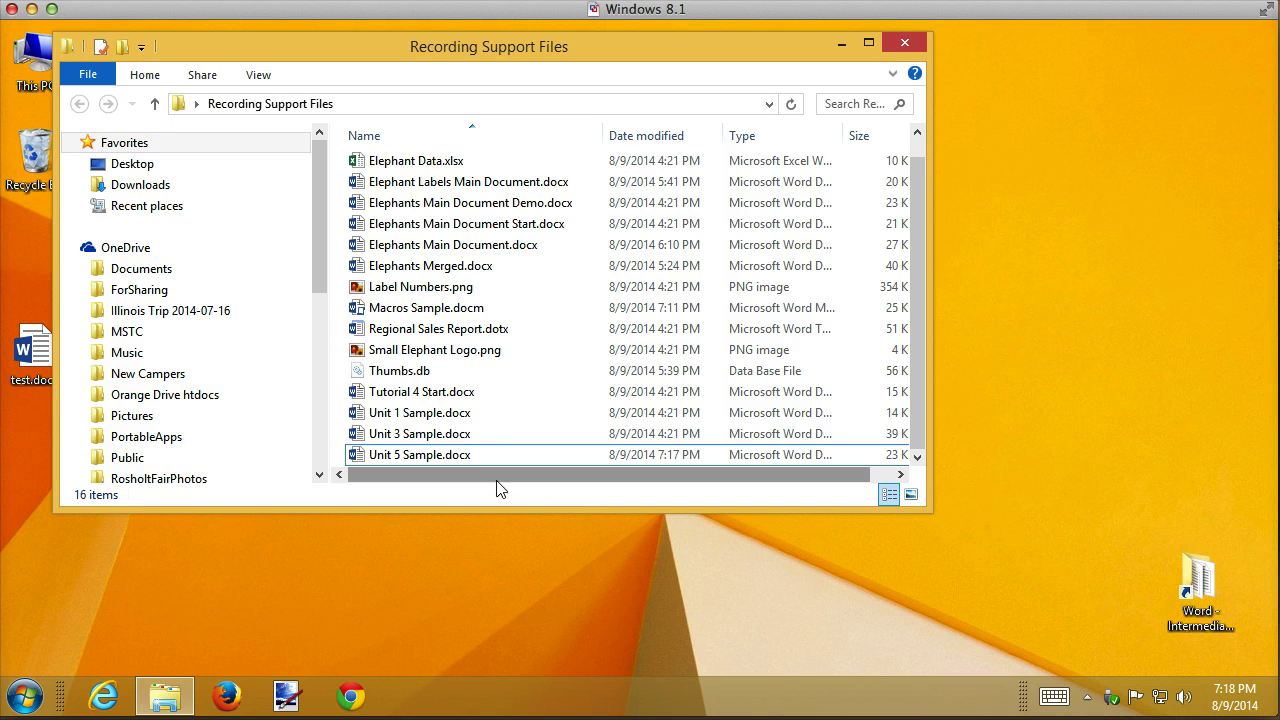
left_click(463, 458)
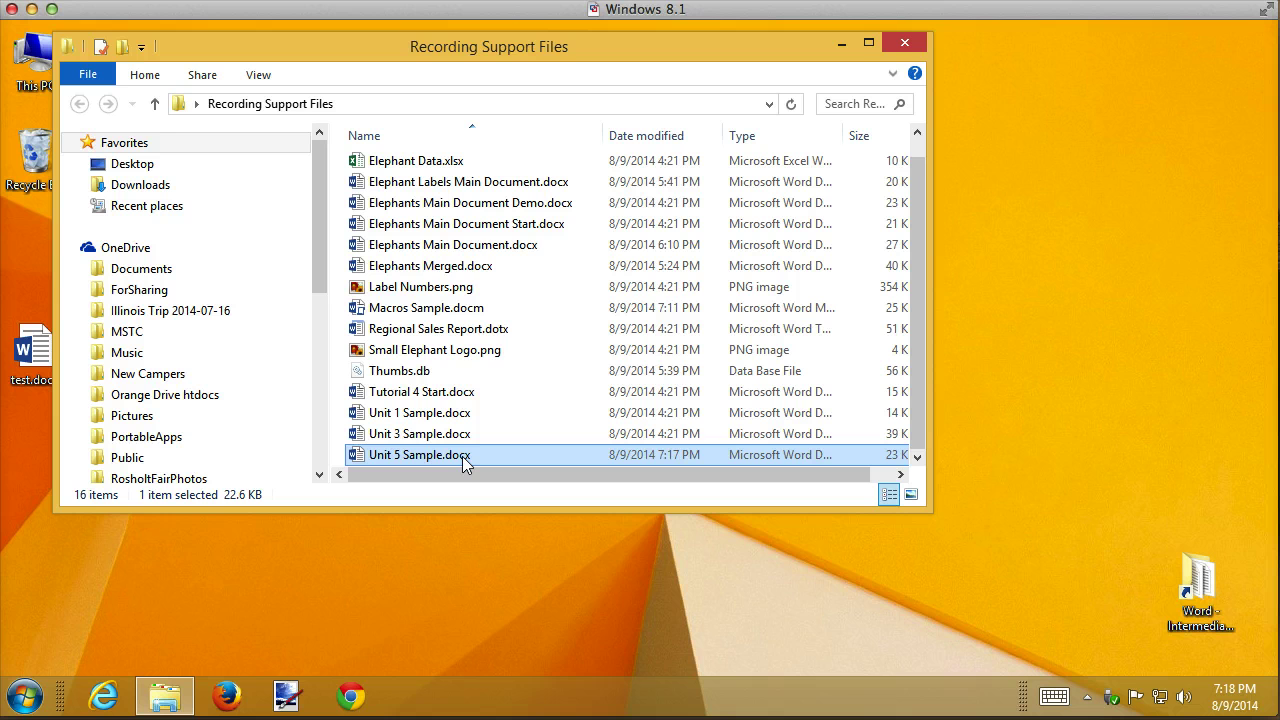
double_click(463, 458)
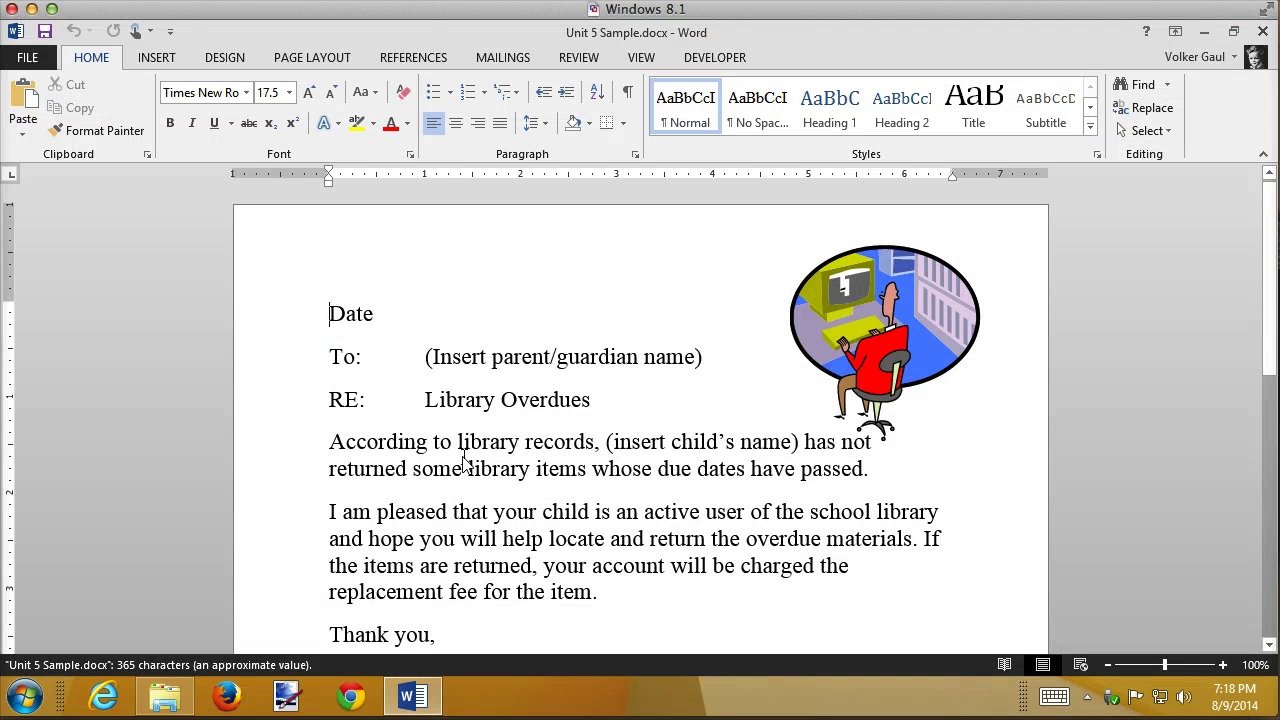
scroll(605, 405, "down", 3)
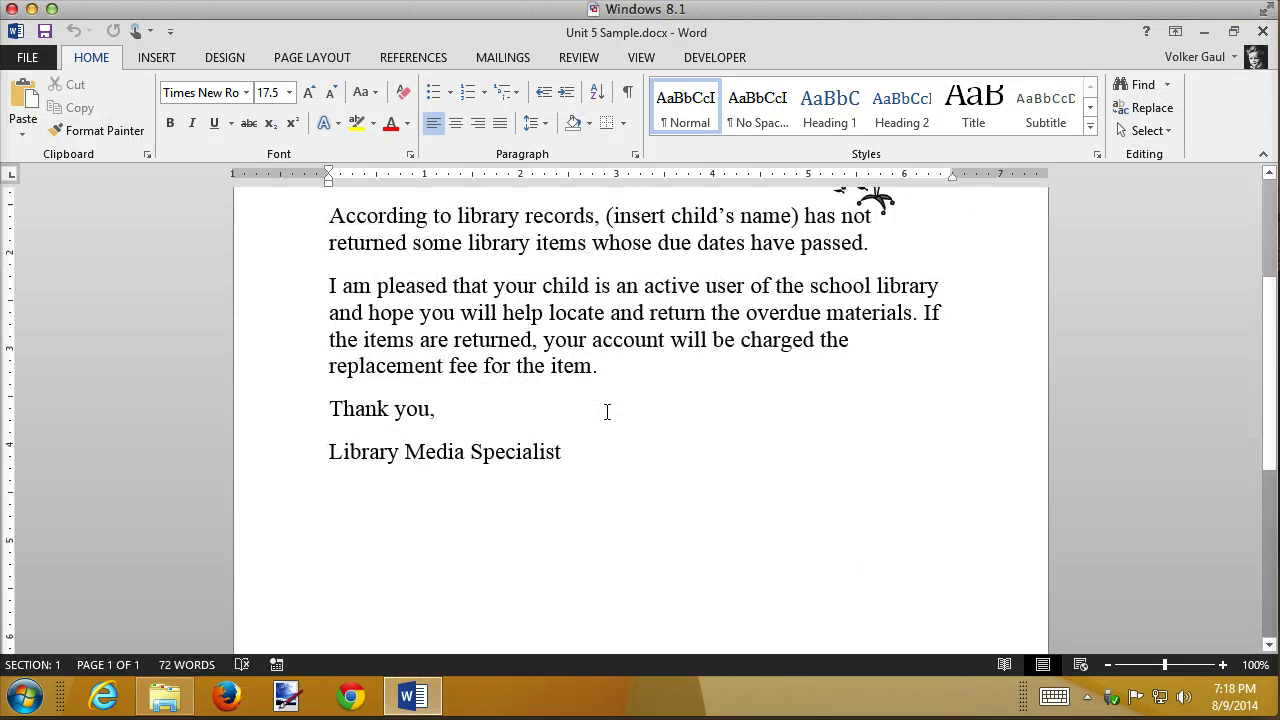
scroll(607, 412, "down", 2)
scroll(607, 412, "up", 5)
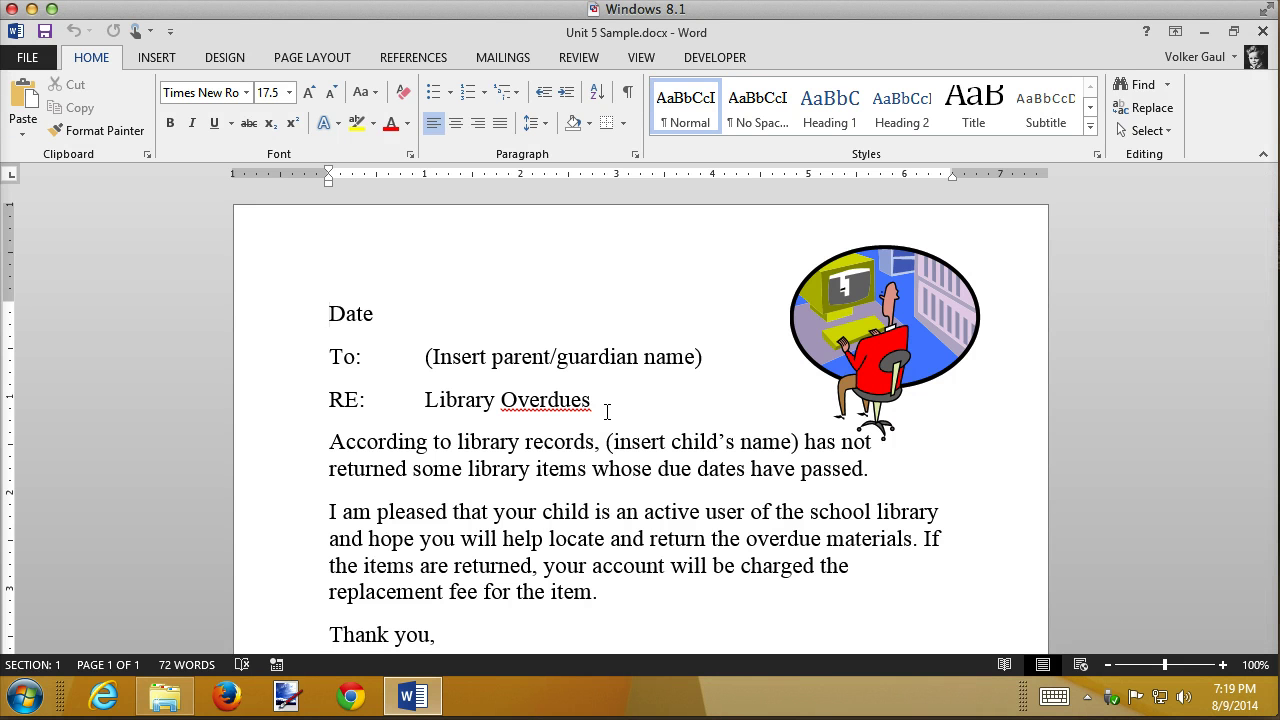
- Save the letter as 'Overdue Template', a Word Macro-Enabled Template, in Desktop\Recording Support Files
left_click(16, 55)
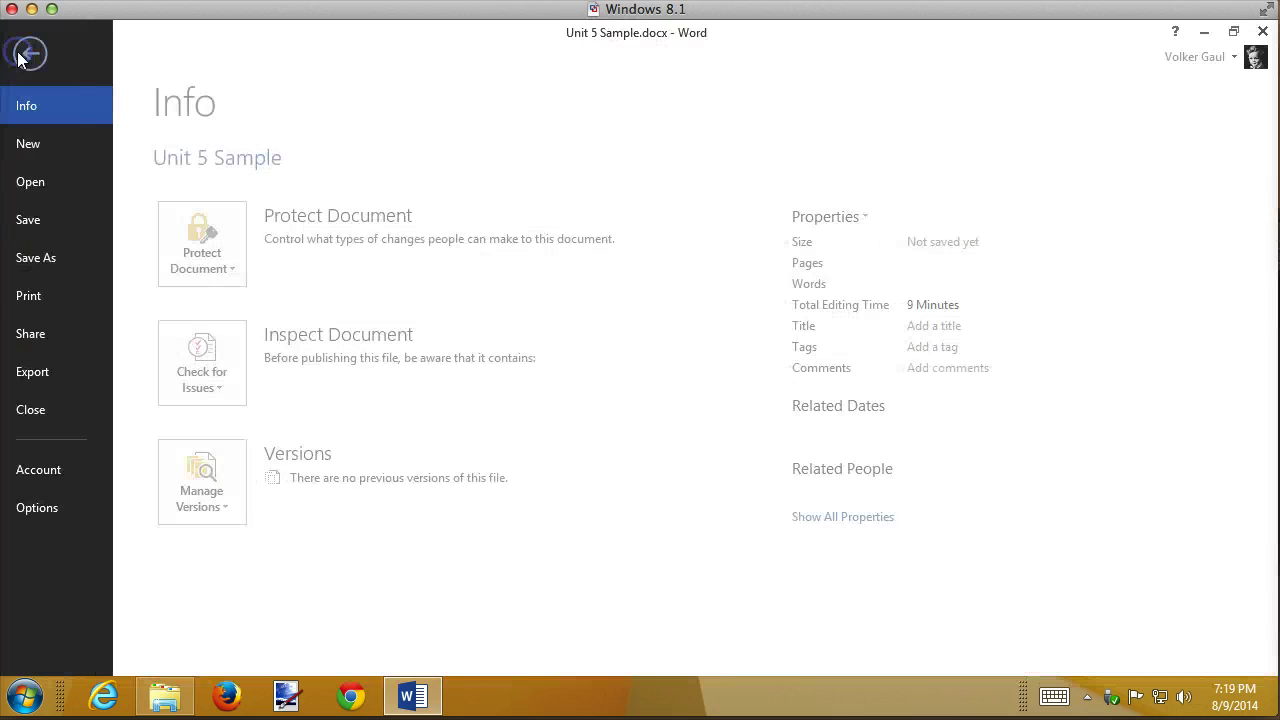
left_click(45, 258)
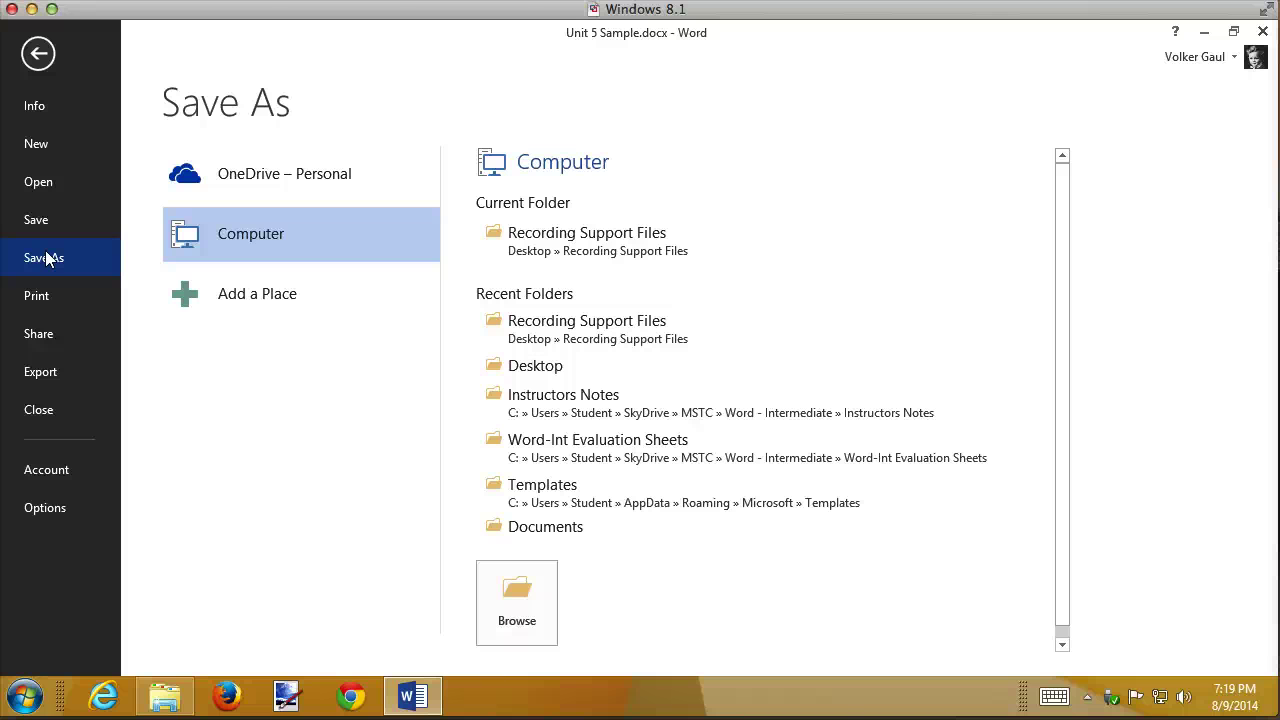
left_click(637, 336)
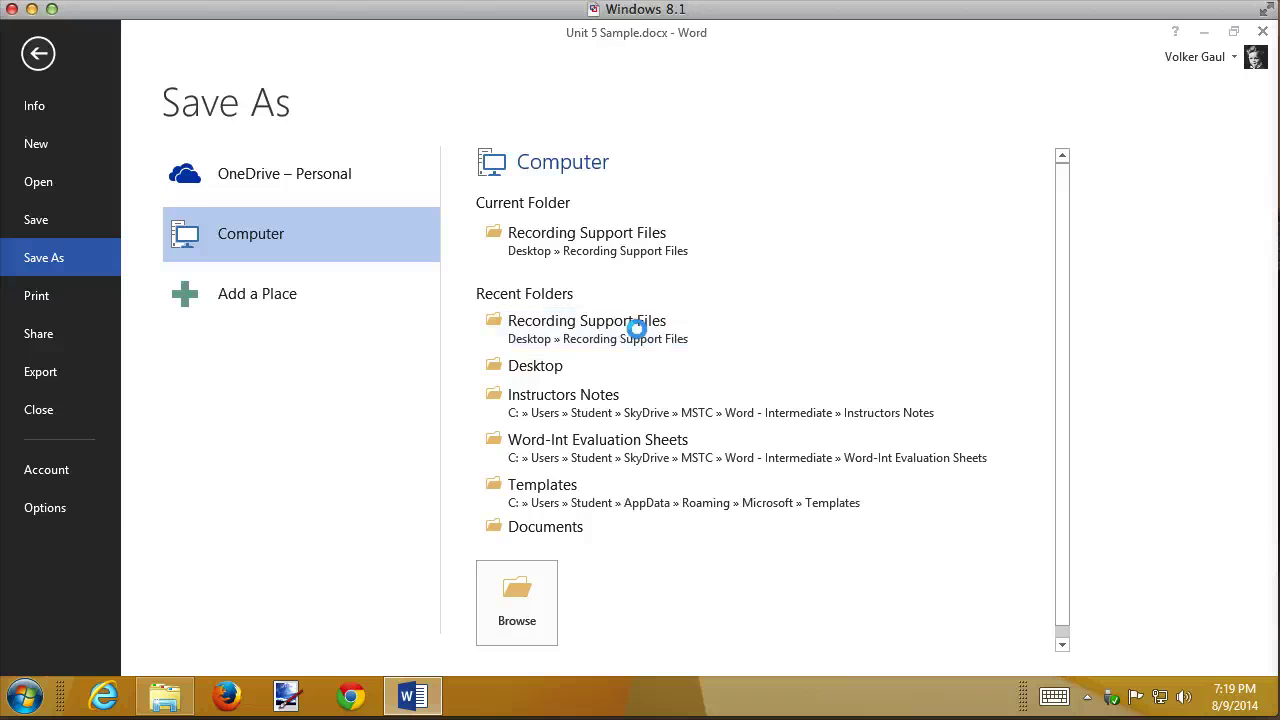
left_click(268, 386)
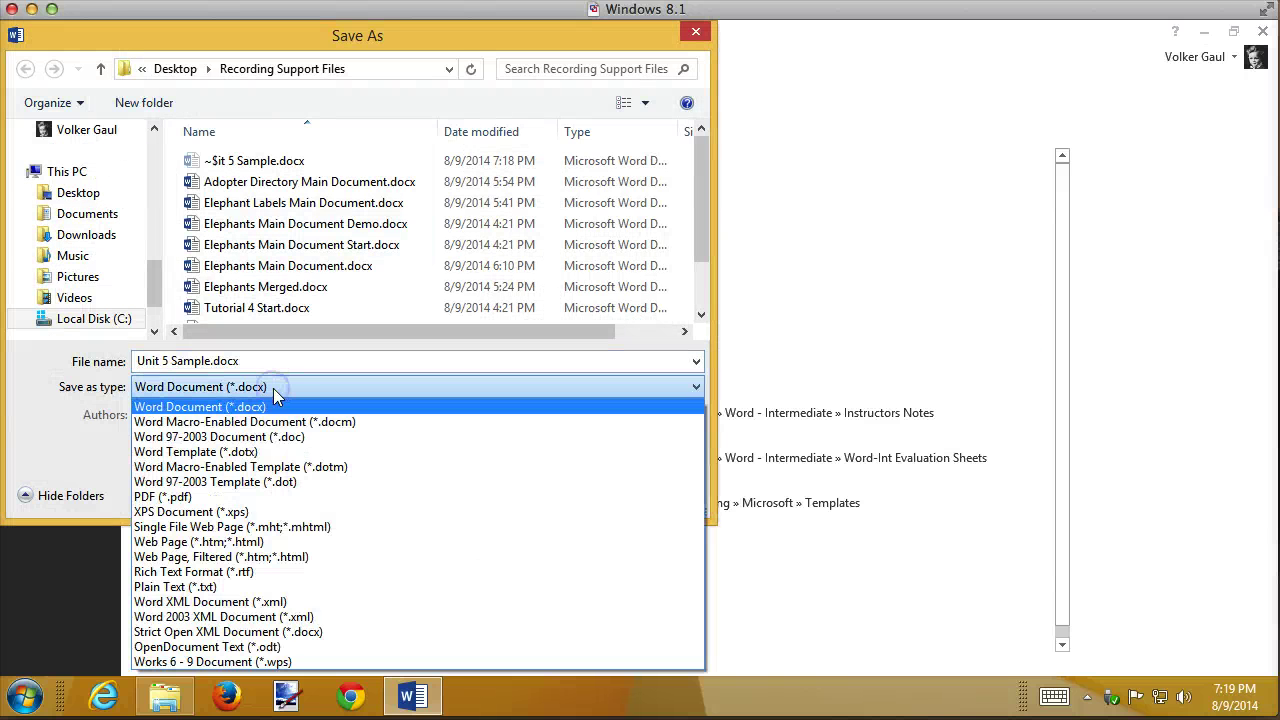
left_click(265, 467)
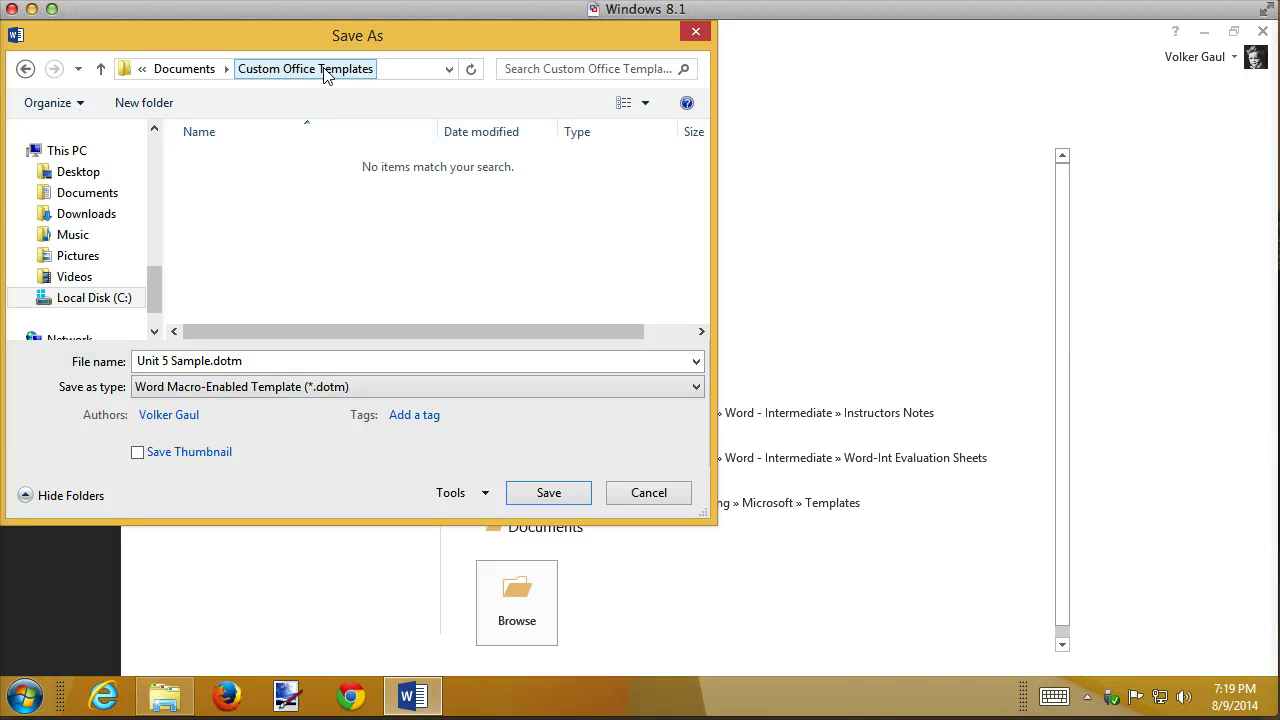
left_click(93, 176)
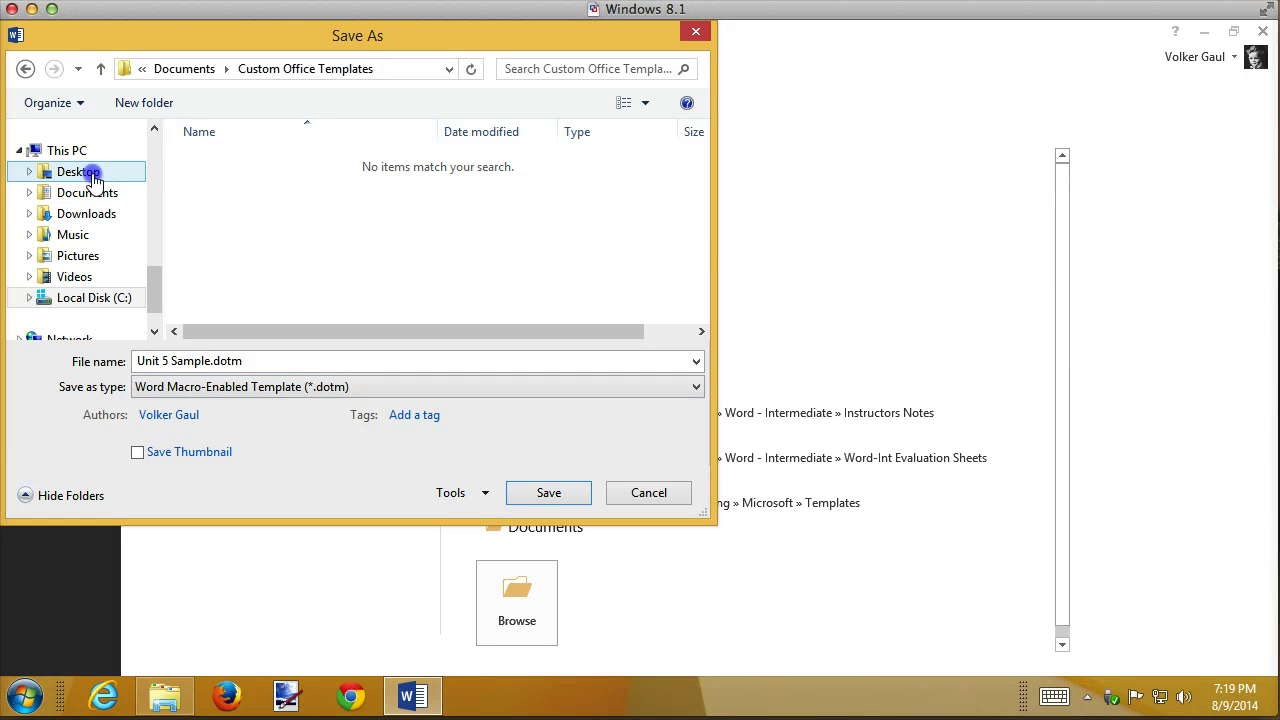
left_click(263, 163)
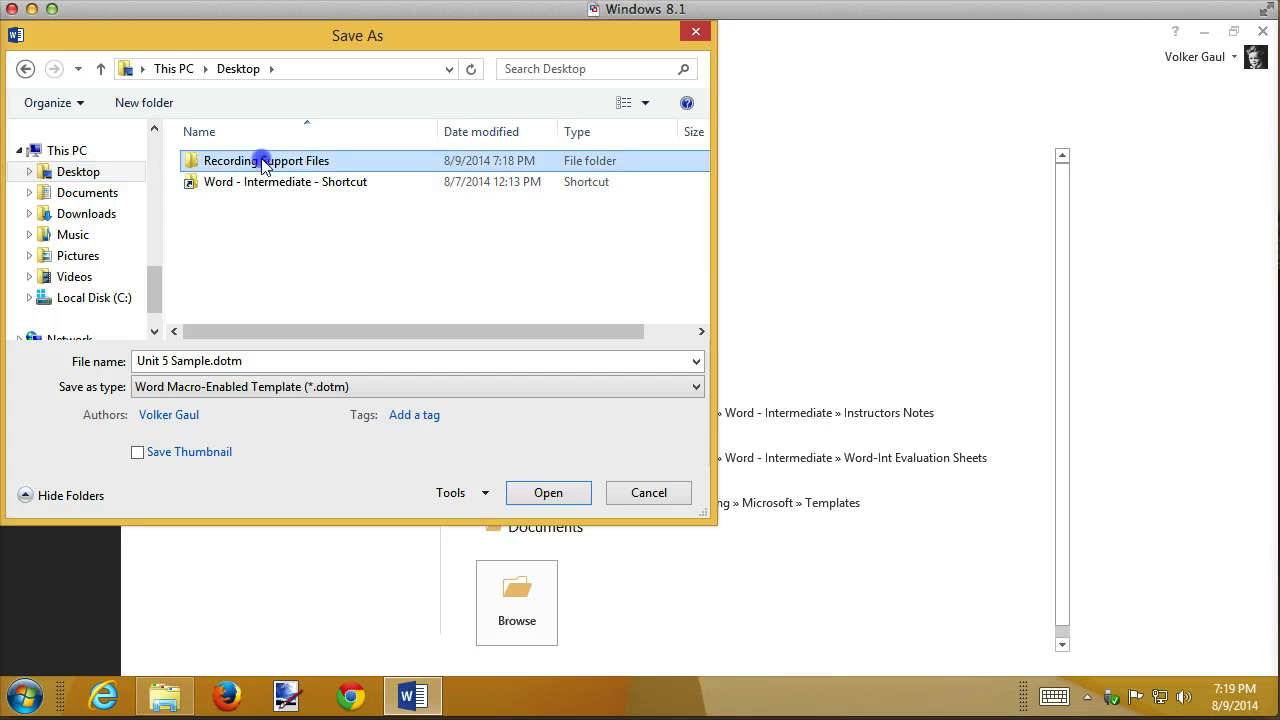
double_click(263, 163)
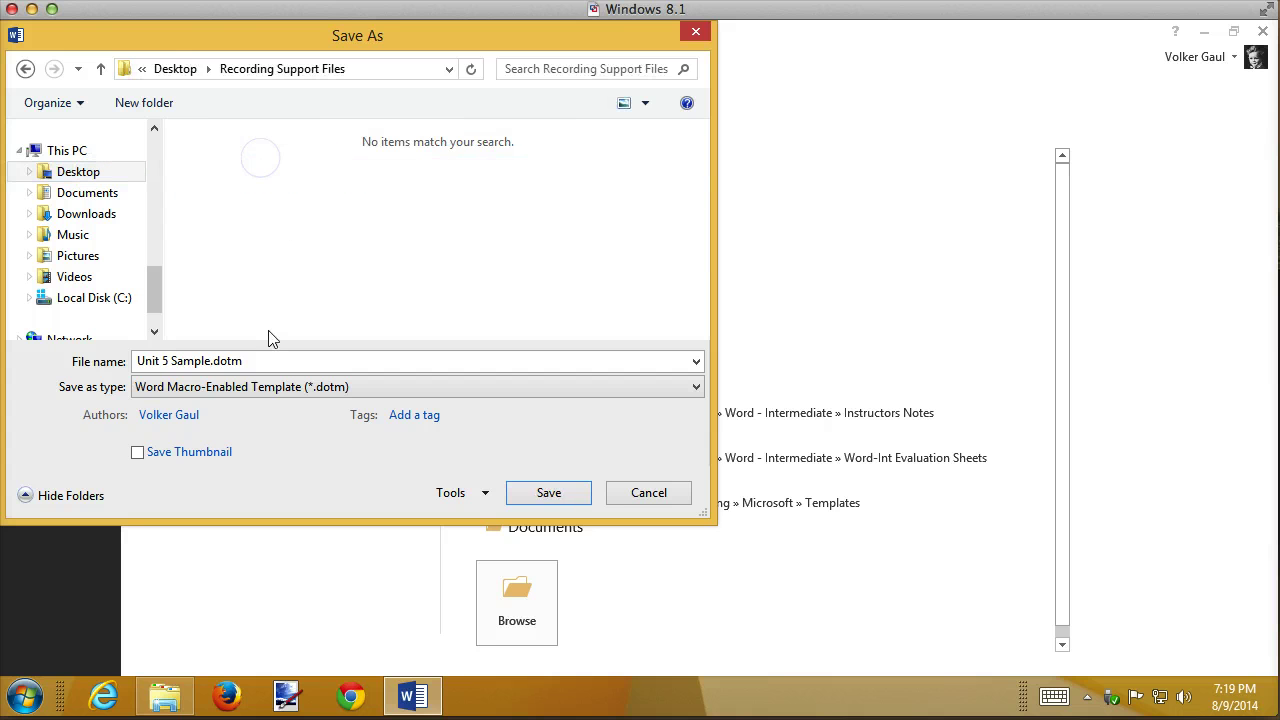
left_click(137, 361)
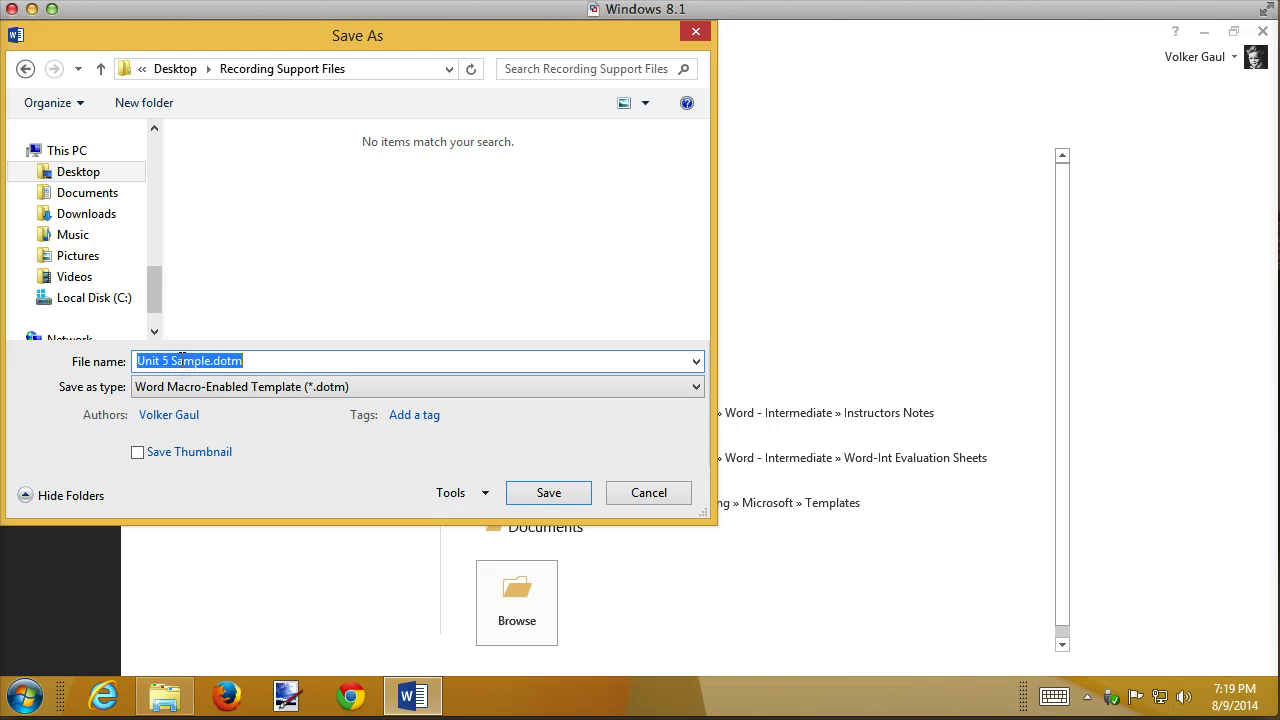
type("Overdue Template")
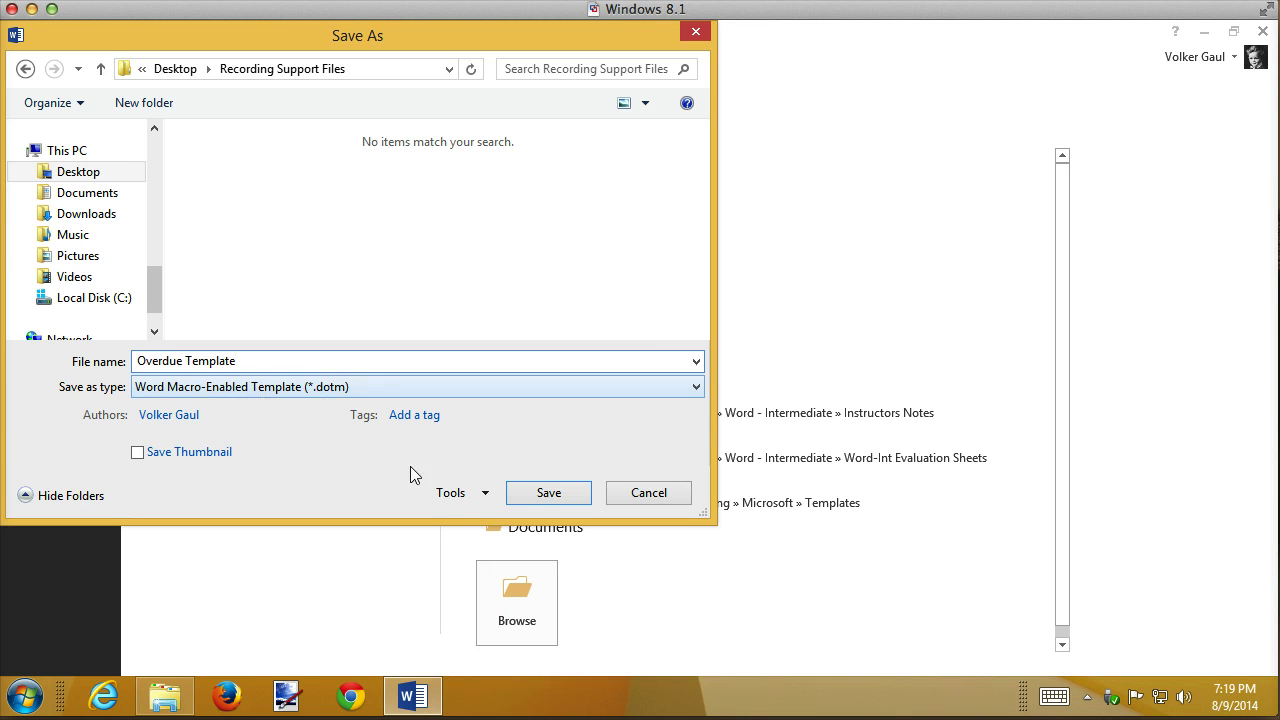
left_click(552, 494)
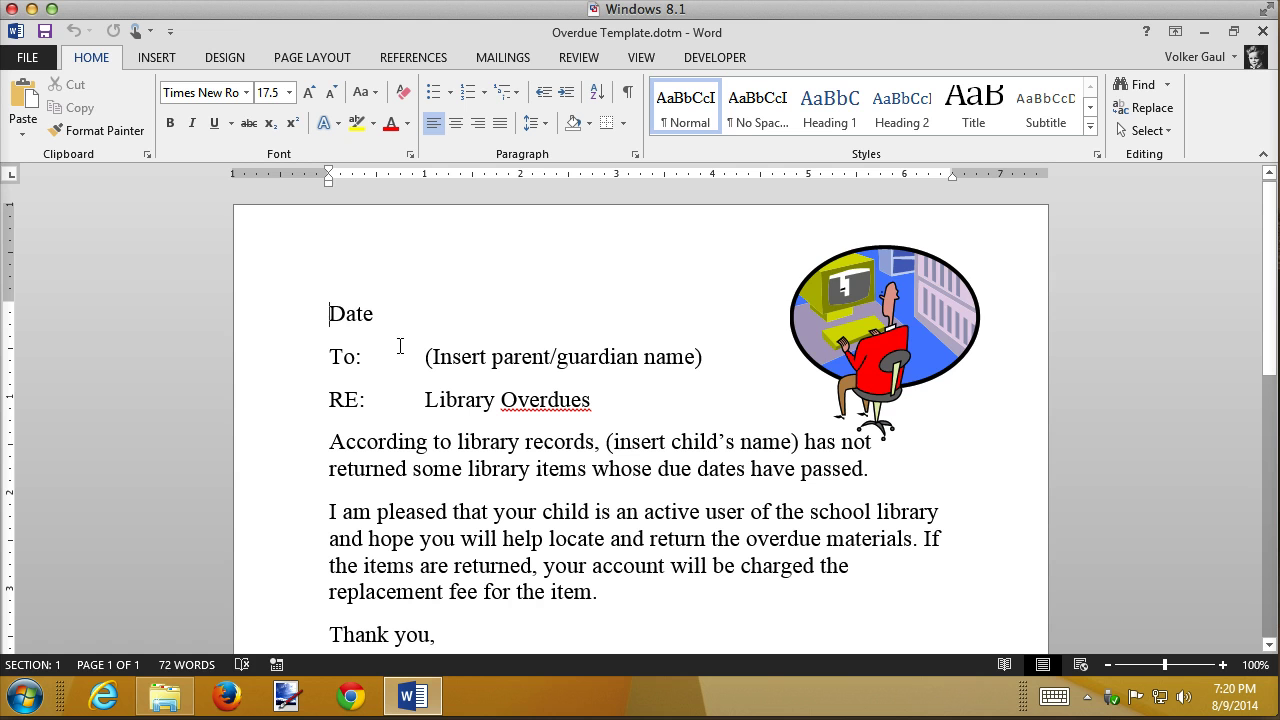
- Replace the word Date with an auto-updating MMMM d, yyyy date field showing August 9, 2014
key("shift+Down")
key("shift+Left")
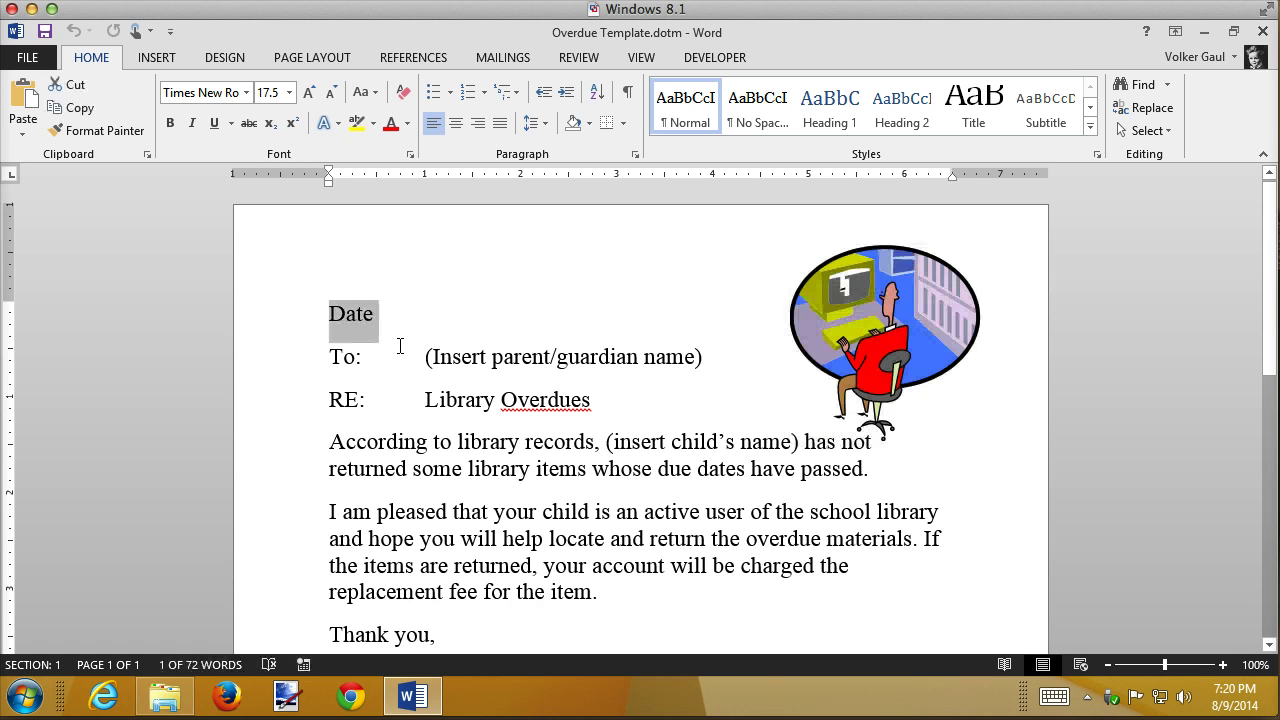
key("shift+Left")
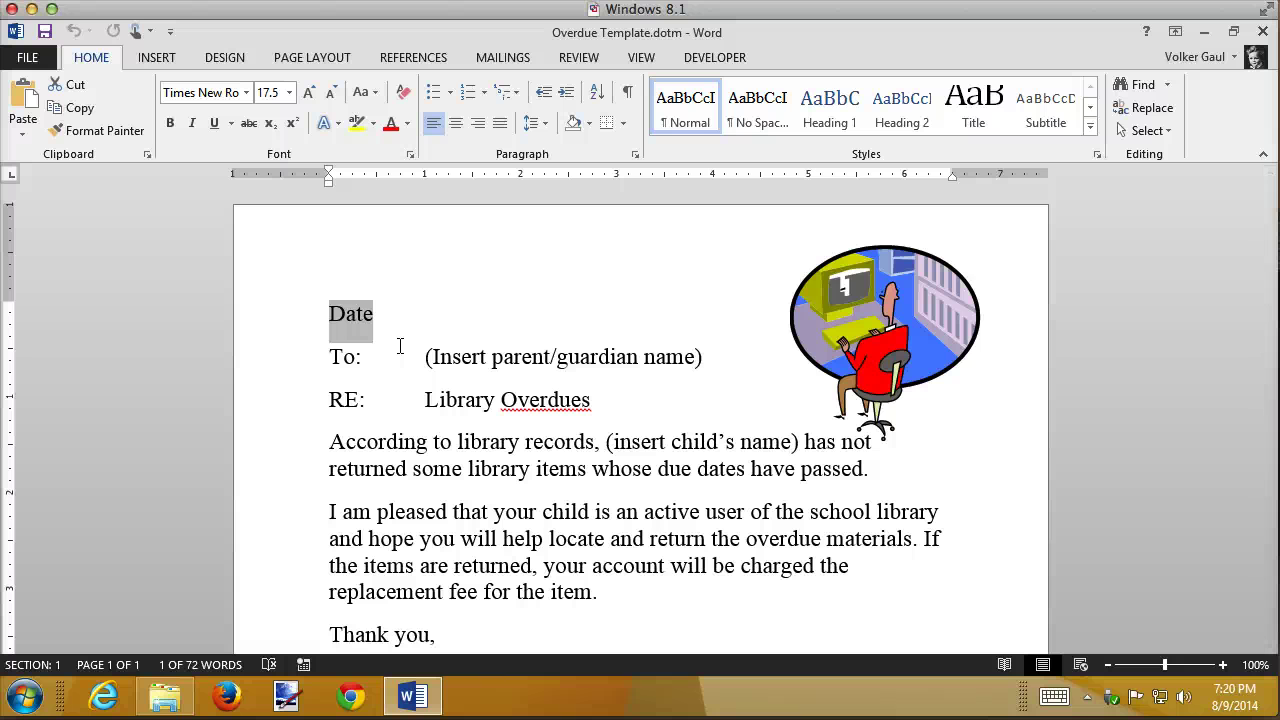
key("shift+Right")
key("shift+Right")
key("shift+Left")
key("shift+Left")
left_click(158, 54)
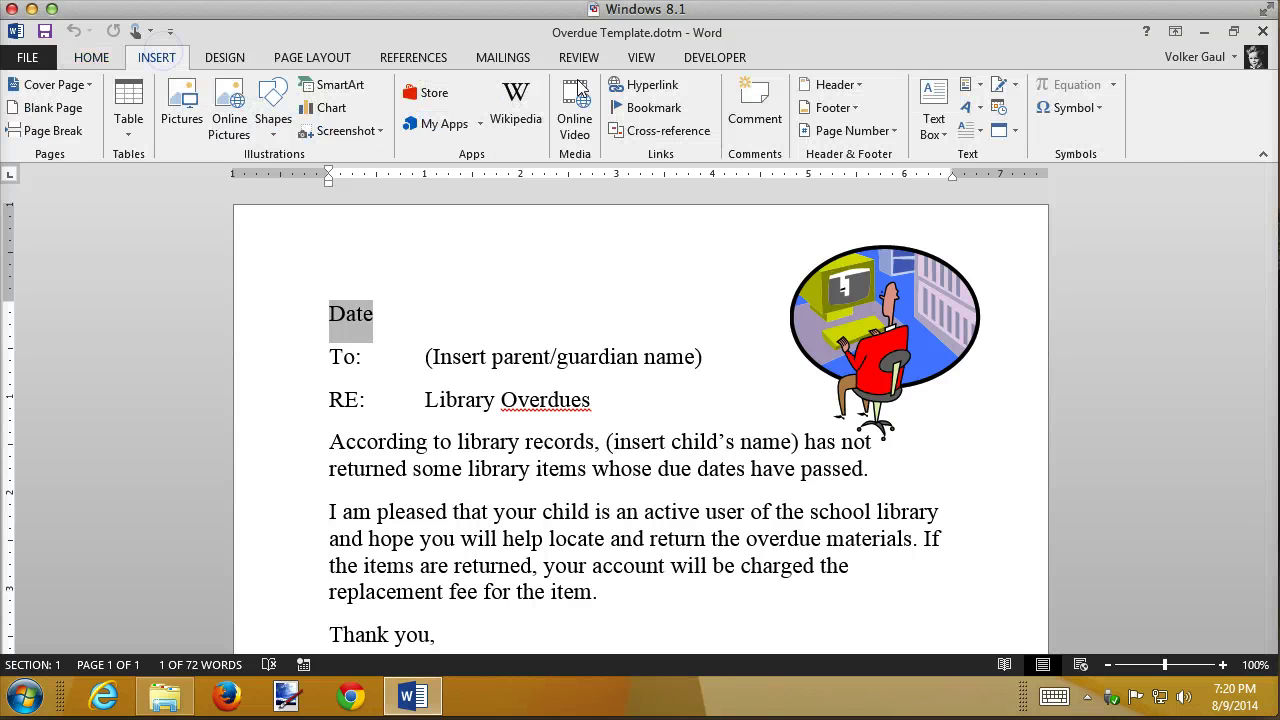
left_click(1000, 108)
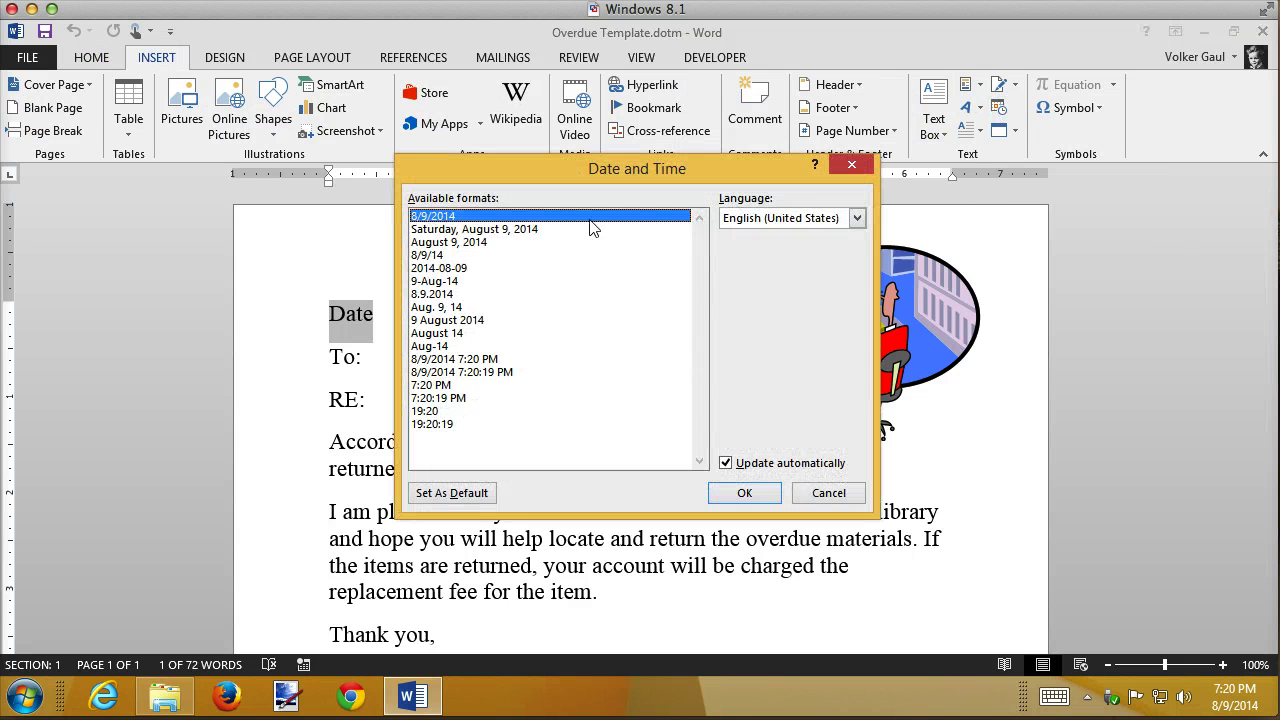
left_click(456, 244)
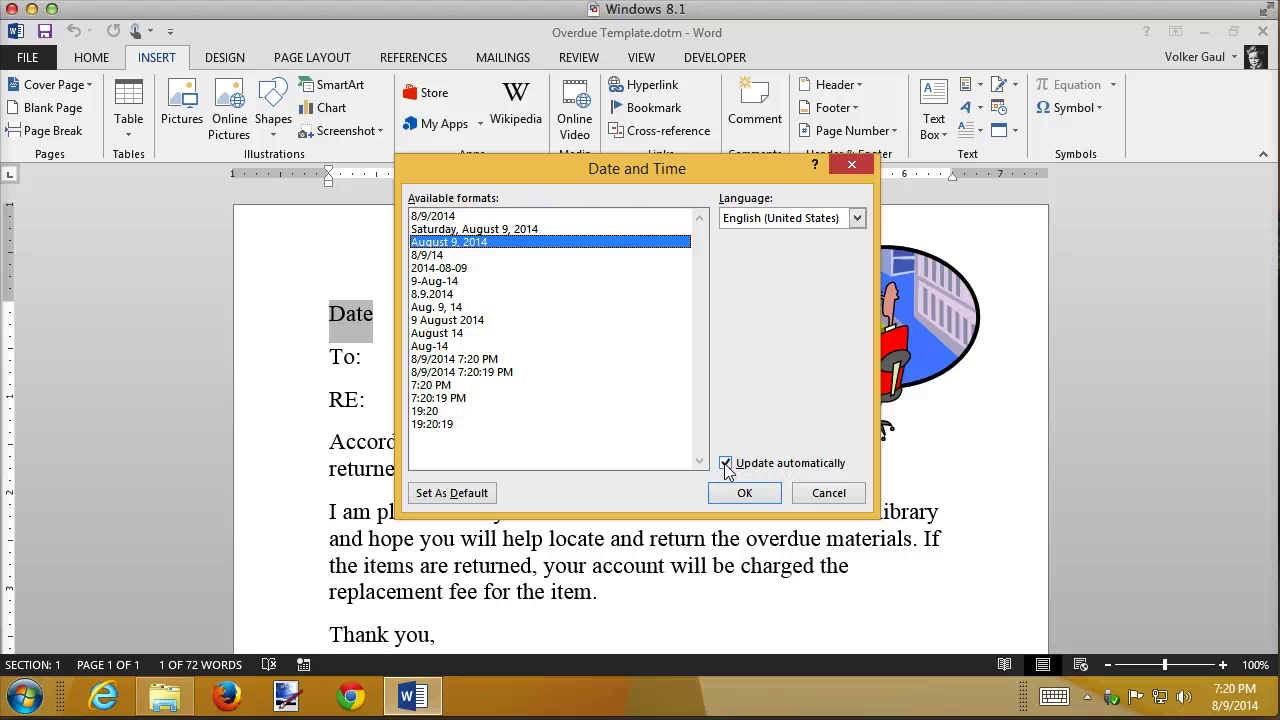
left_click(733, 490)
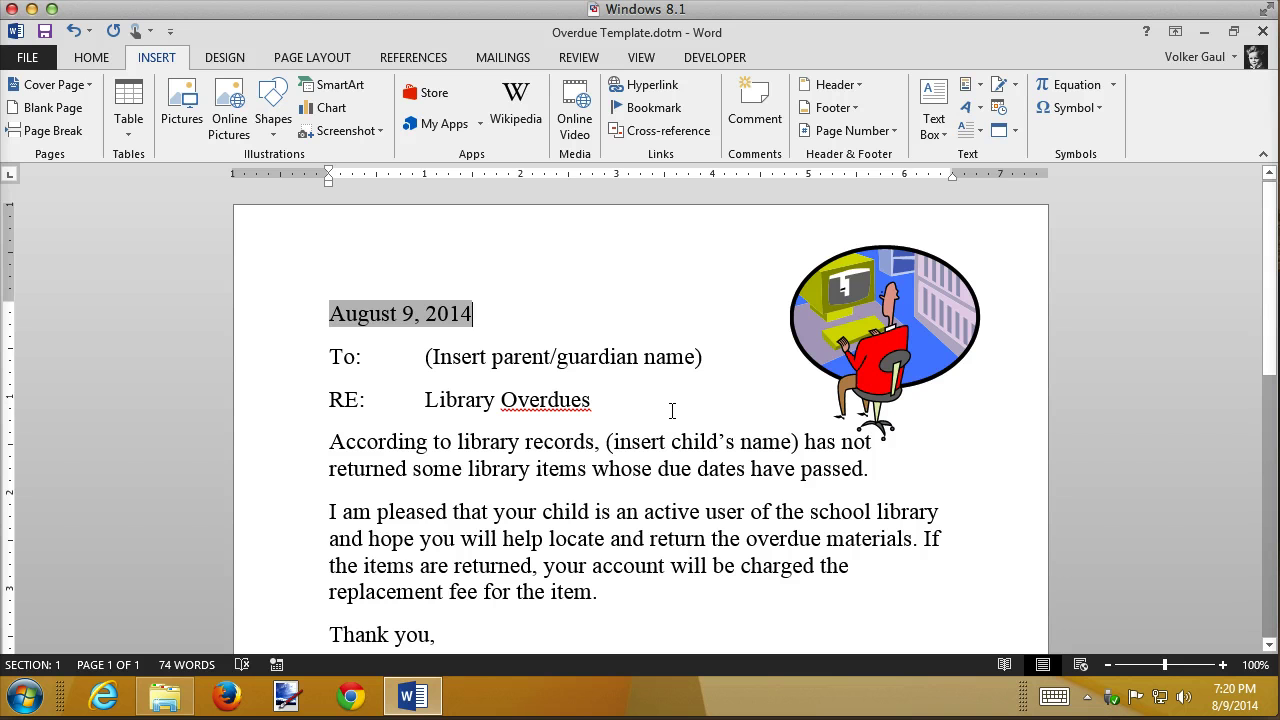
key("shift+F9")
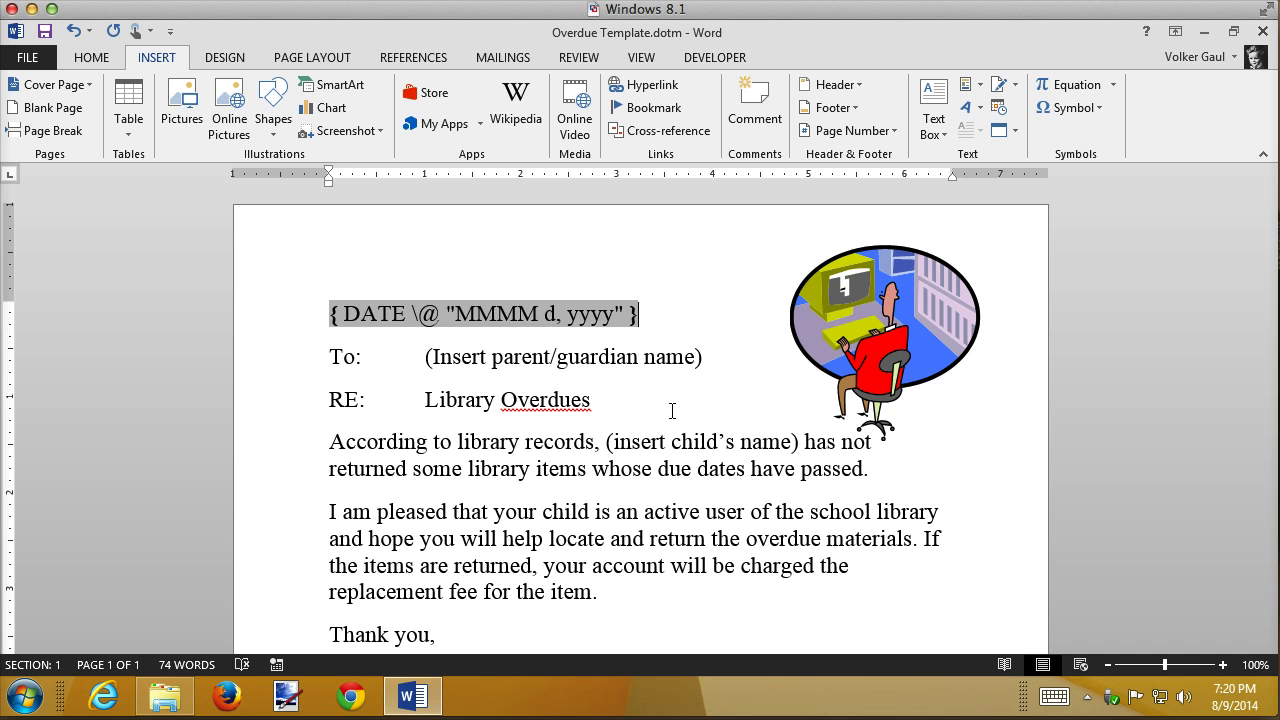
key("shift+F9")
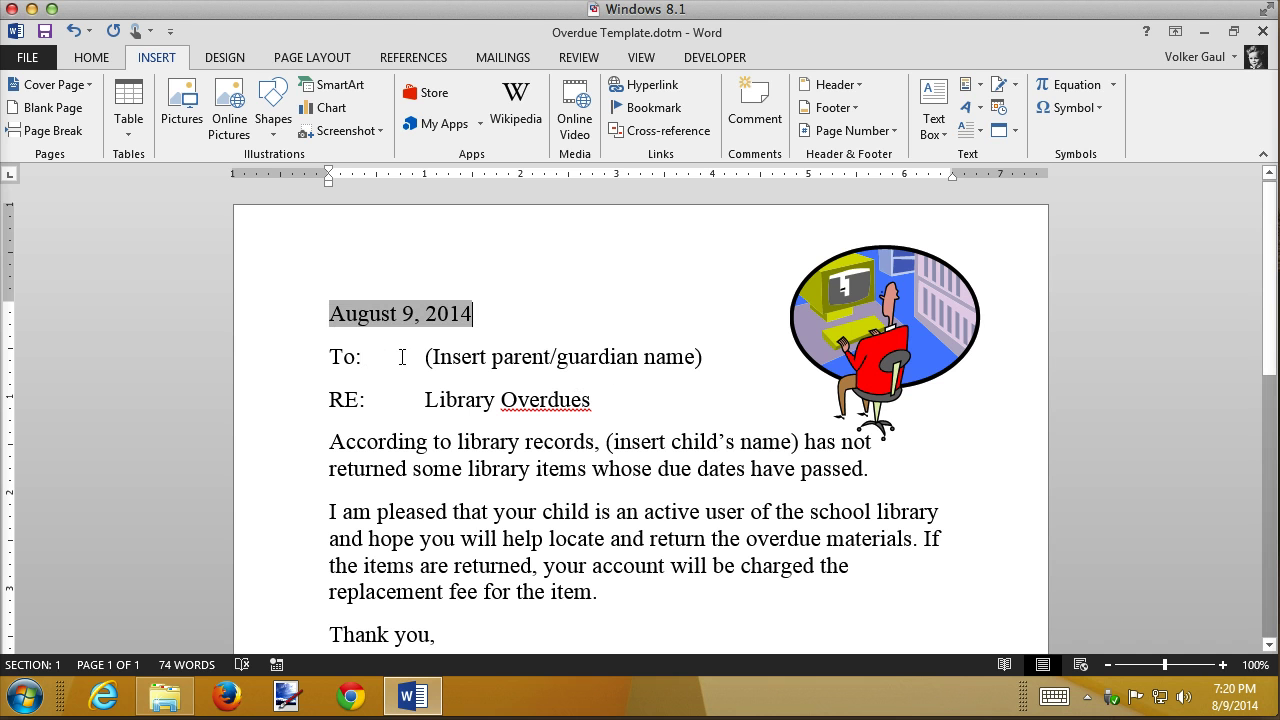
- Replace the To: line placeholder with a Fill-in field prompting 'Please enter the parent's name:'
left_click_drag(426, 357, 714, 356)
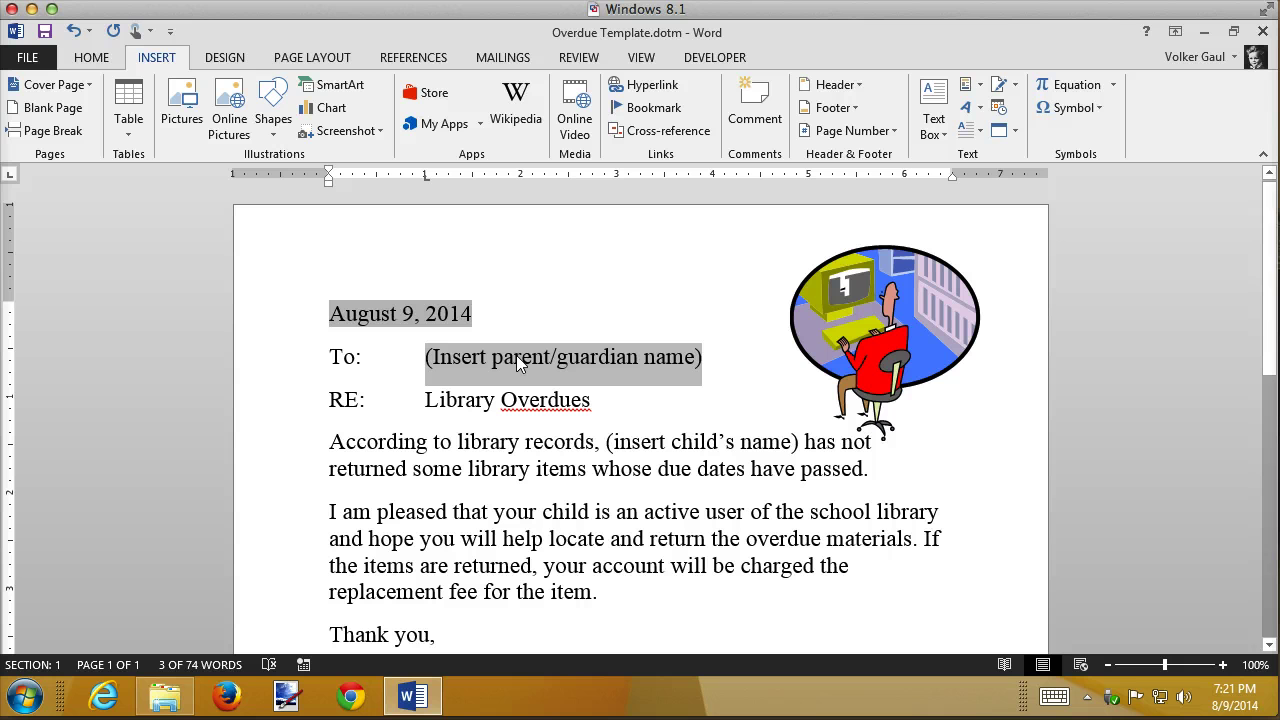
left_click(980, 86)
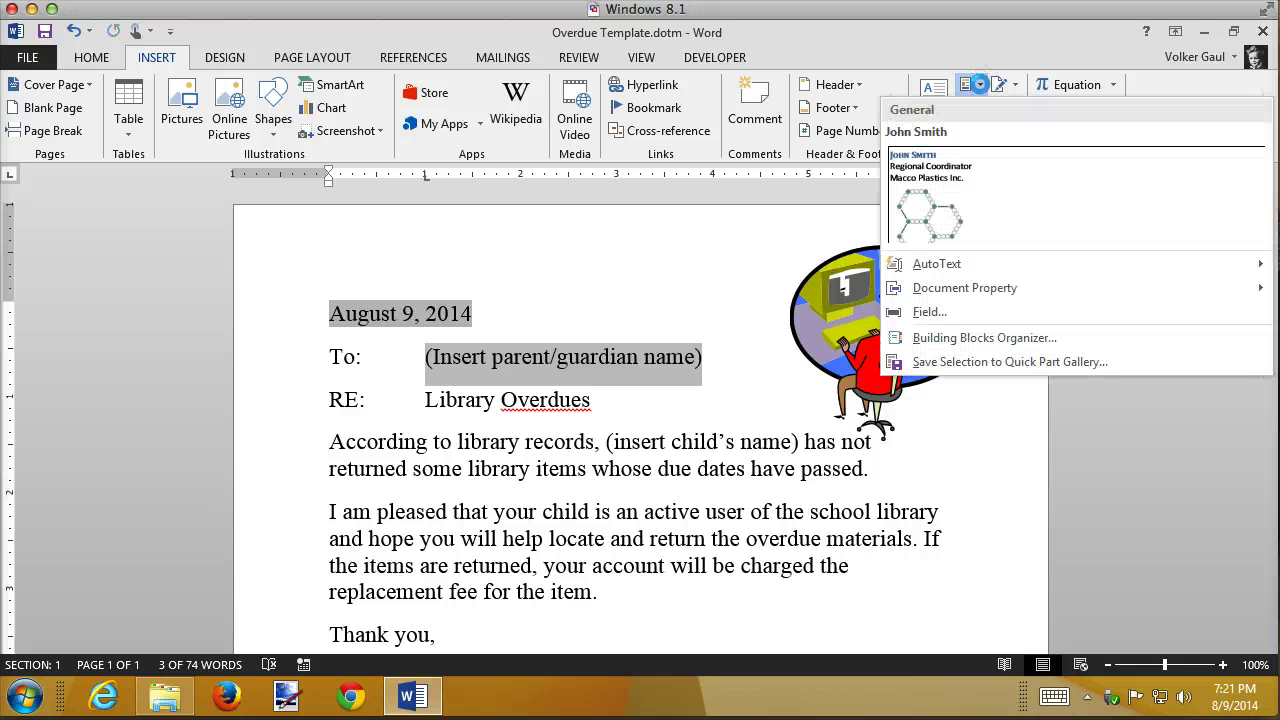
left_click(920, 318)
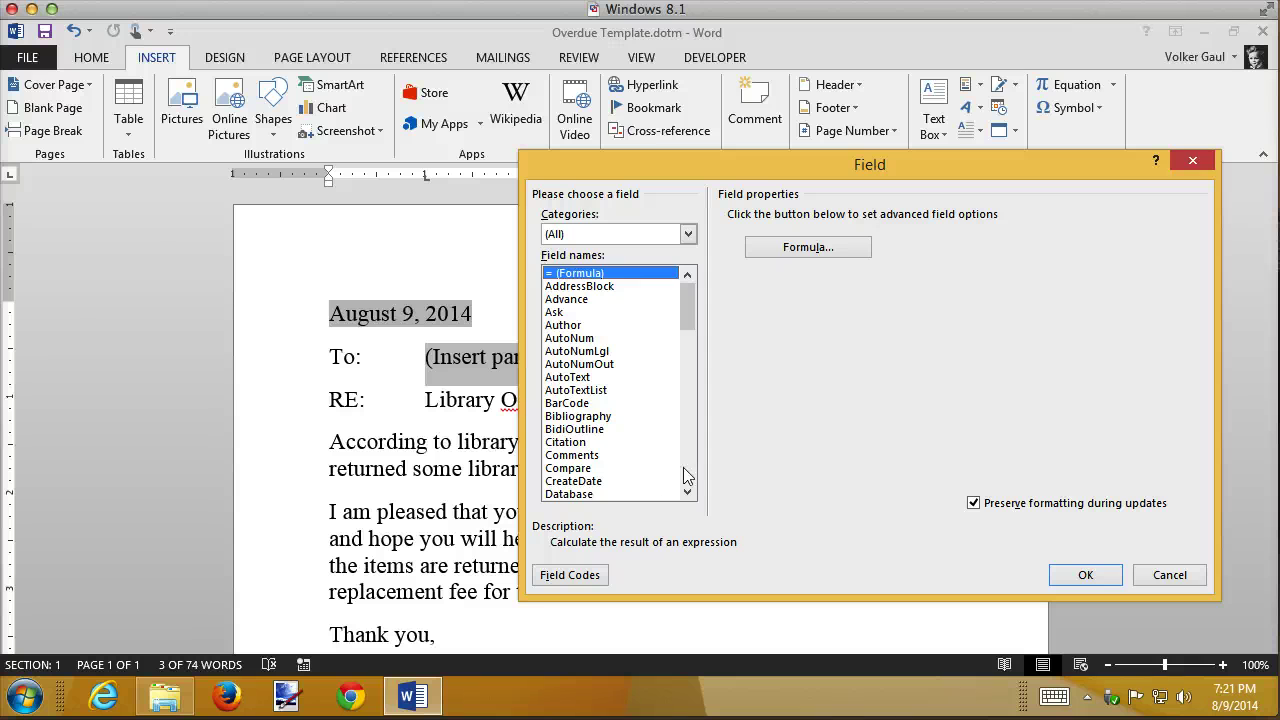
scroll(680, 430, "down", 6)
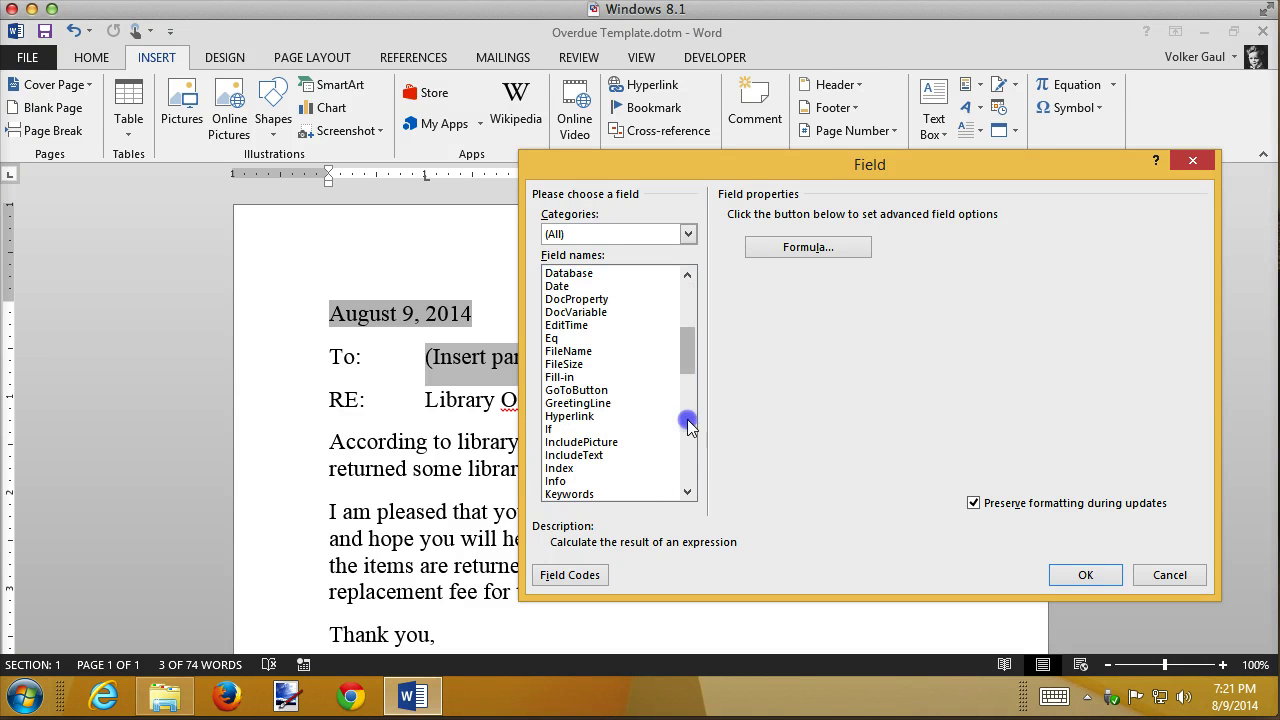
left_click(564, 378)
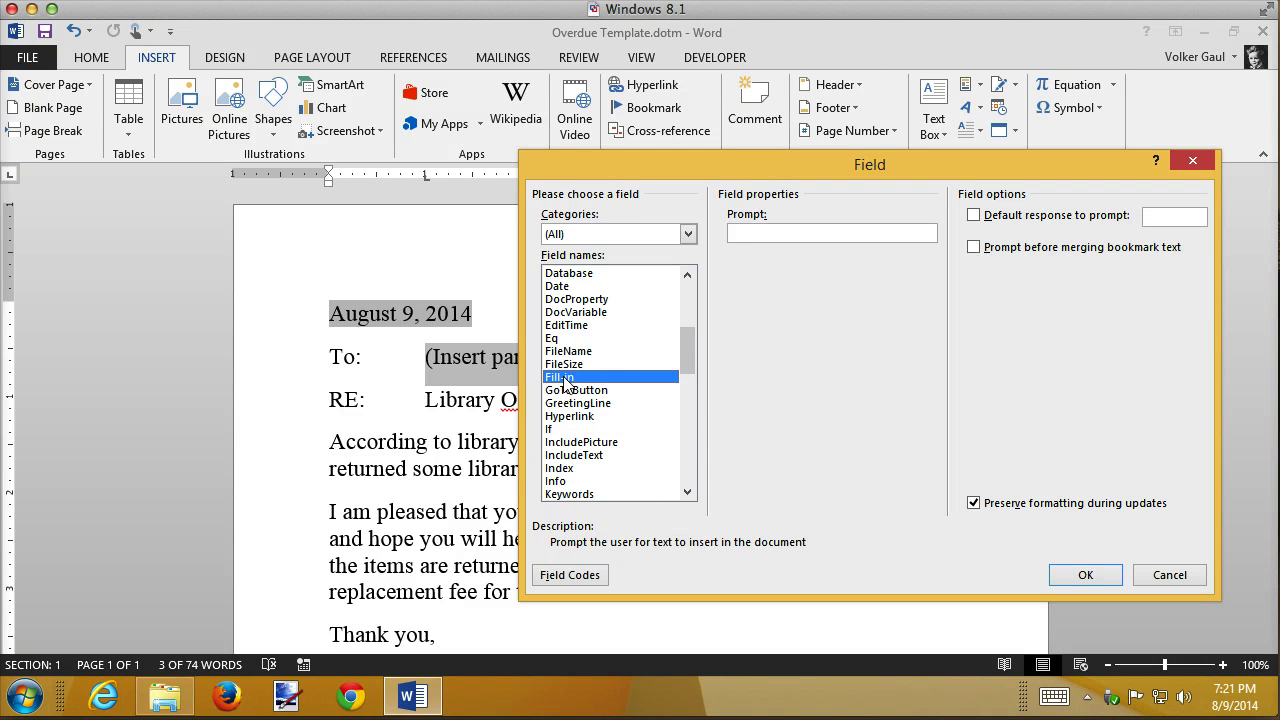
left_click(774, 234)
type("Please enter the paren")
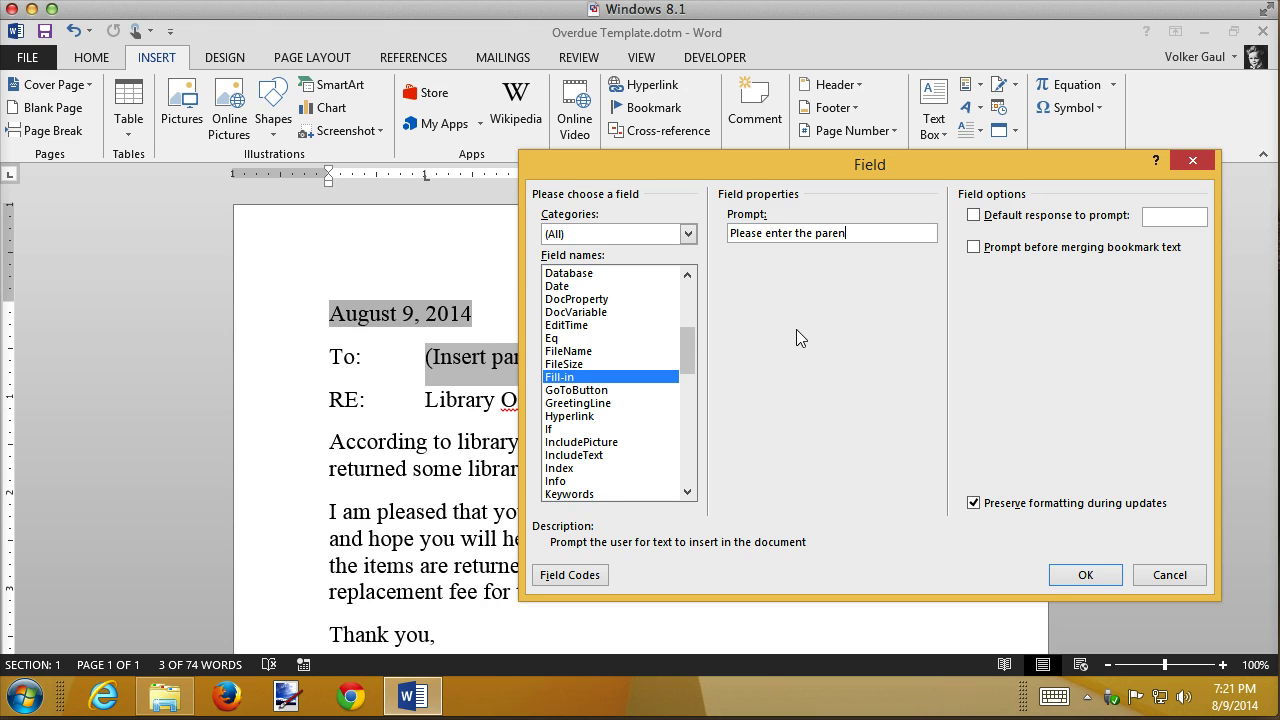
type("t's name:")
left_click(1086, 576)
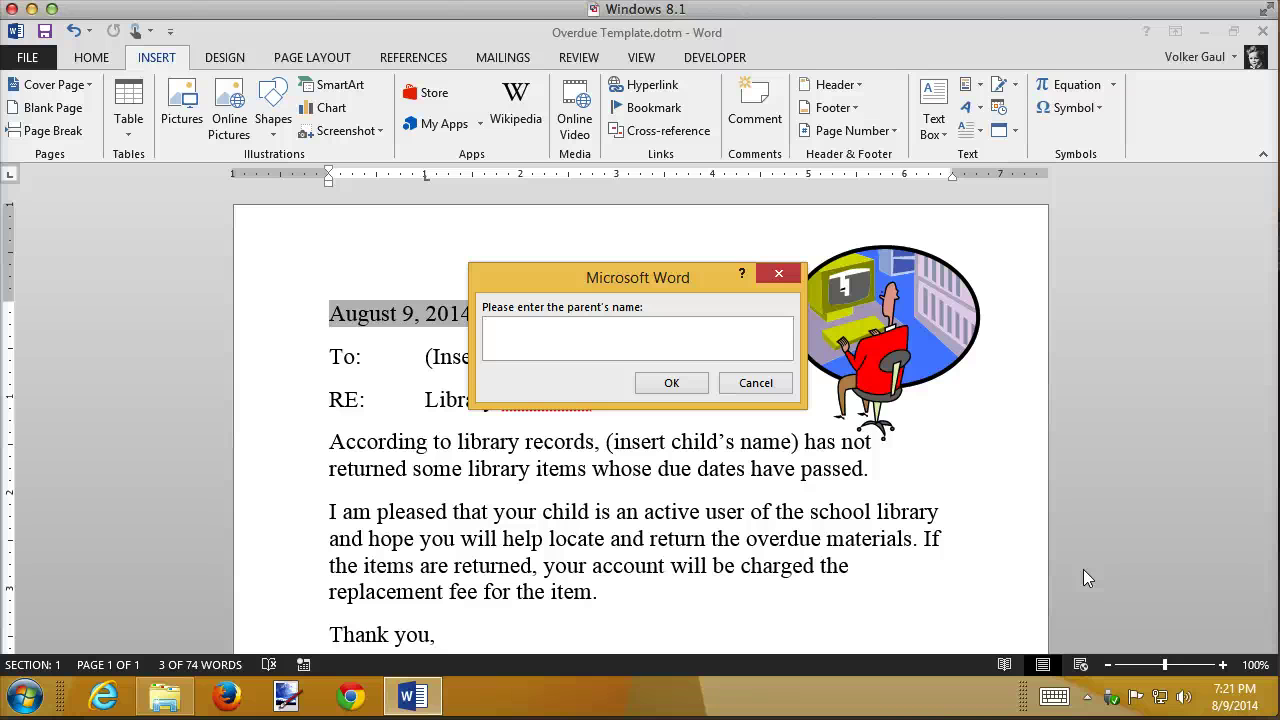
- Leave the name blank, change the FILLIN prompt to read parents', and select the child's name placeholder
left_click(772, 385)
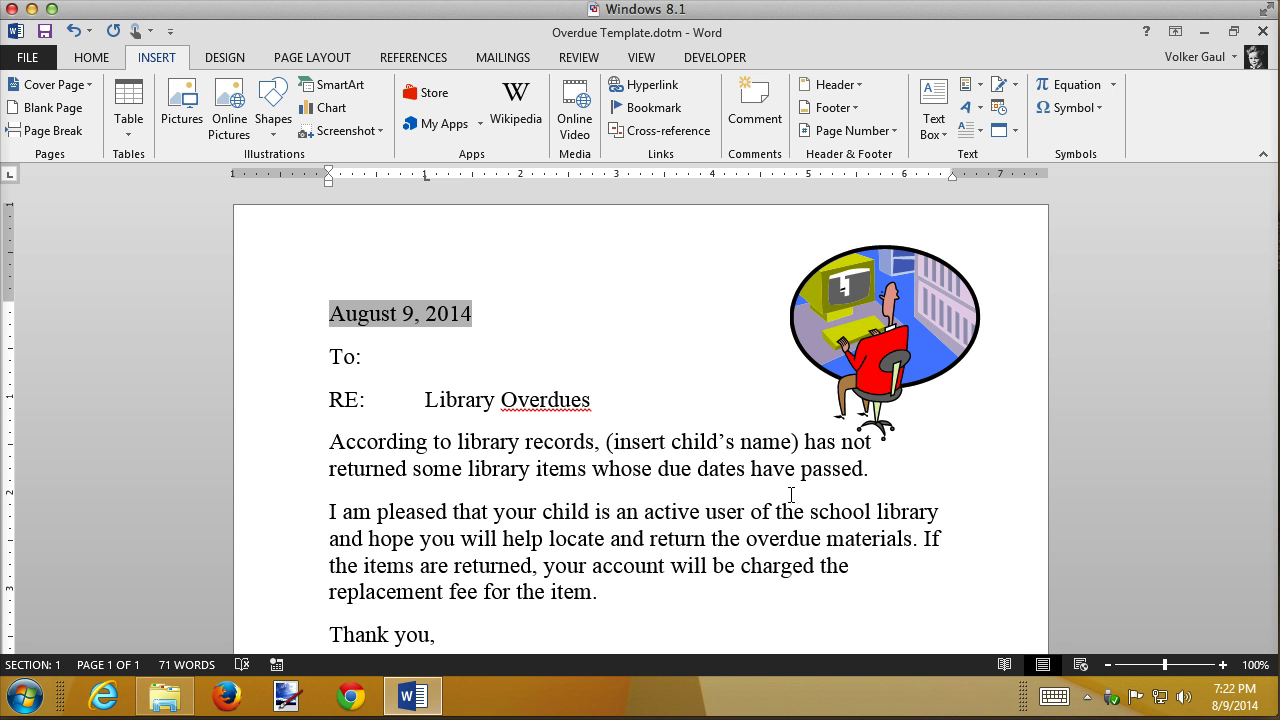
key("alt+F9")
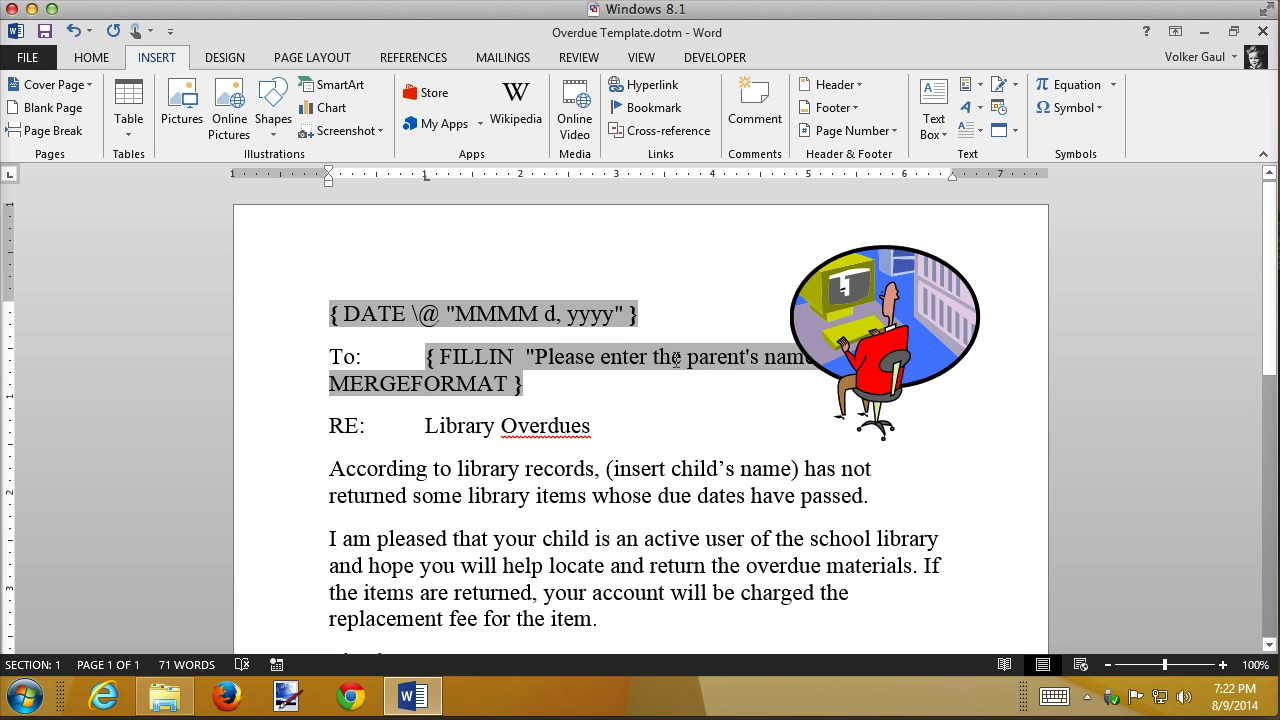
left_click(755, 357)
key("BackSpace")
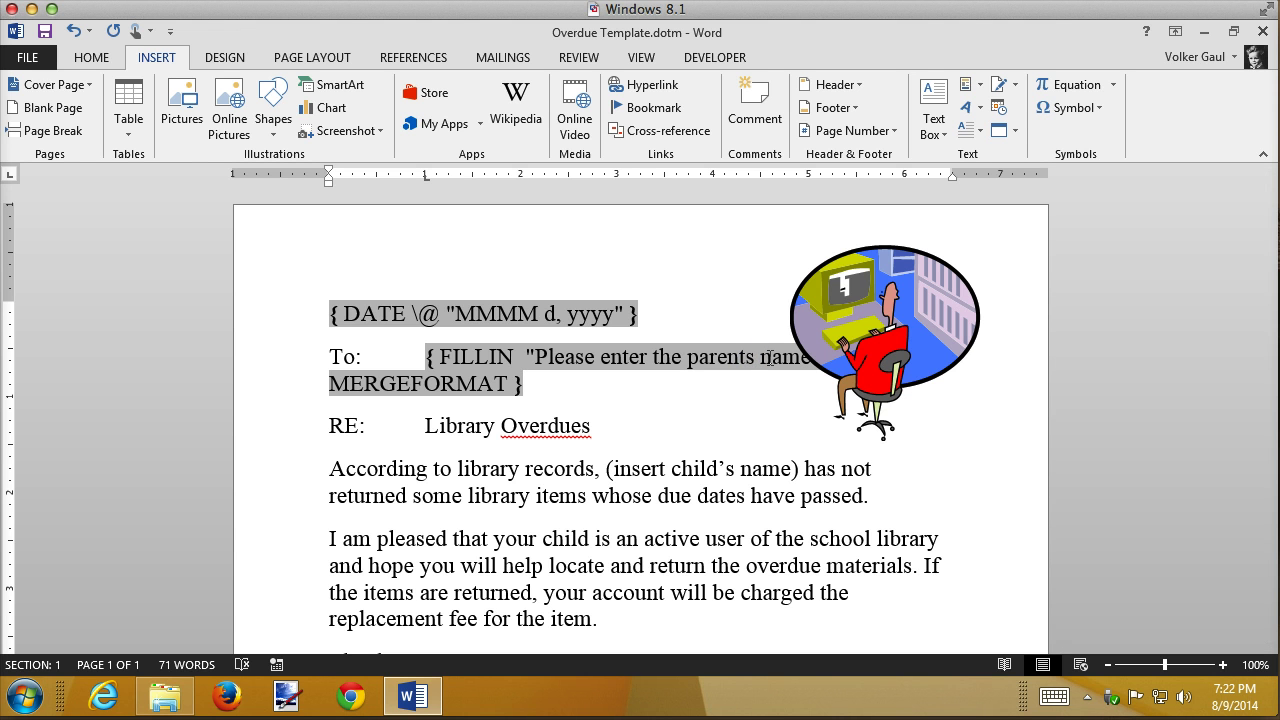
type("'")
key("alt+F9")
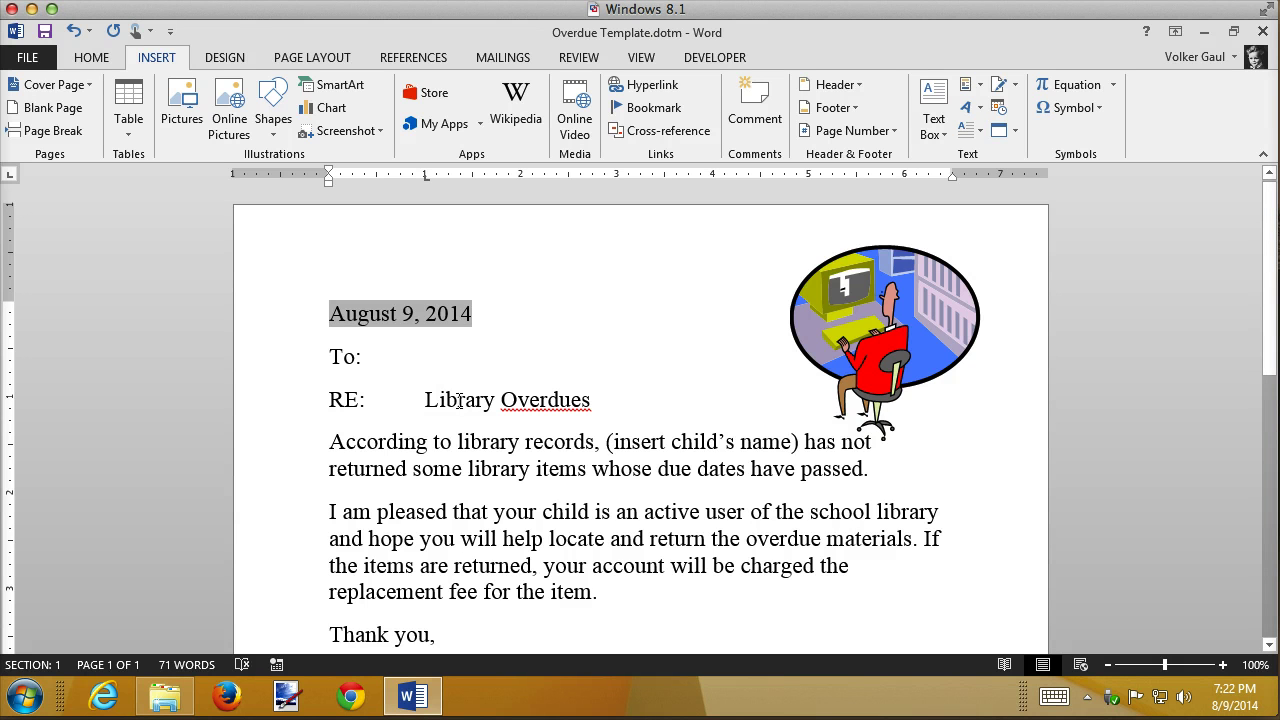
left_click_drag(608, 441, 798, 443)
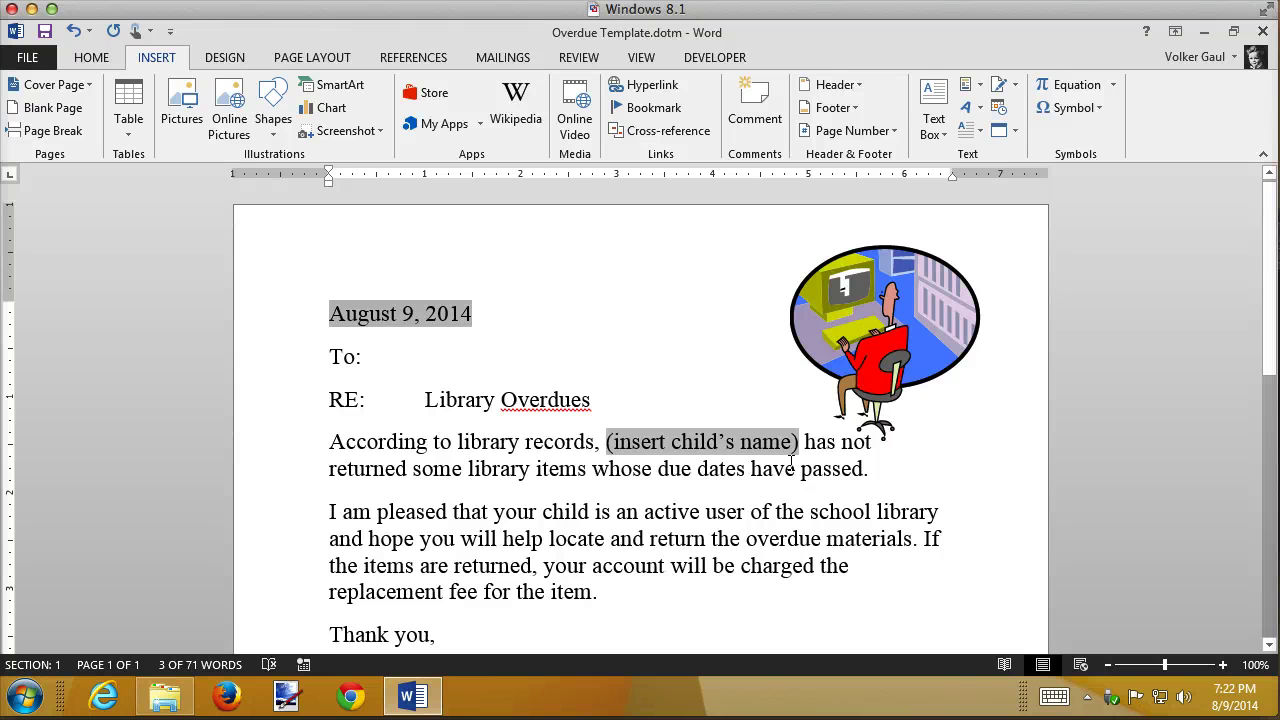
- Insert a Fill-in field prompting 'Please enter the student's name:' in place of the child's name
left_click(977, 87)
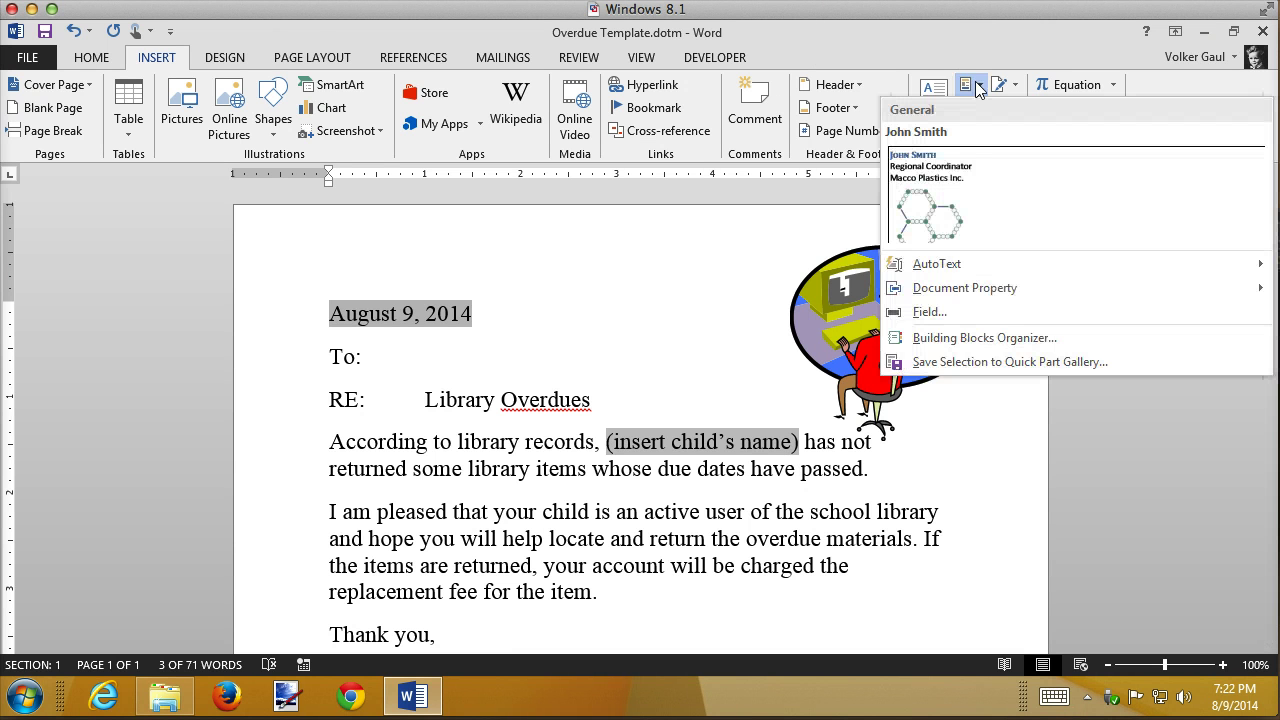
left_click(945, 310)
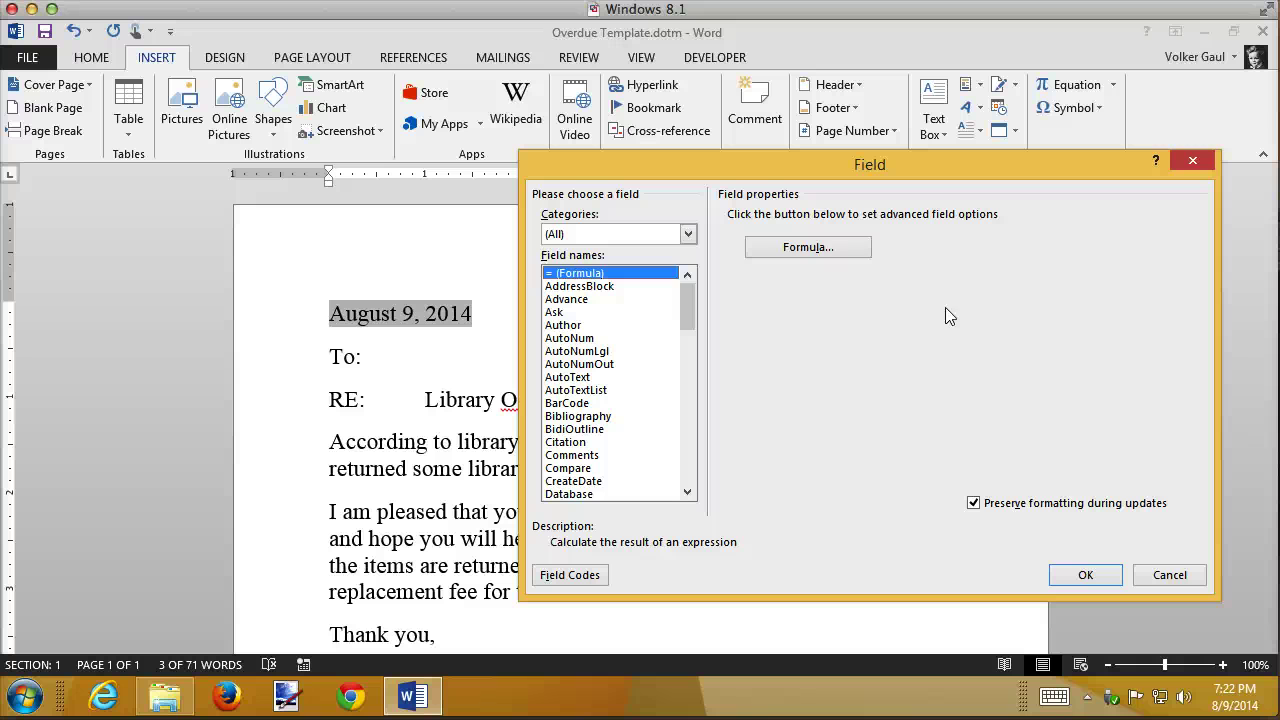
left_click(687, 450)
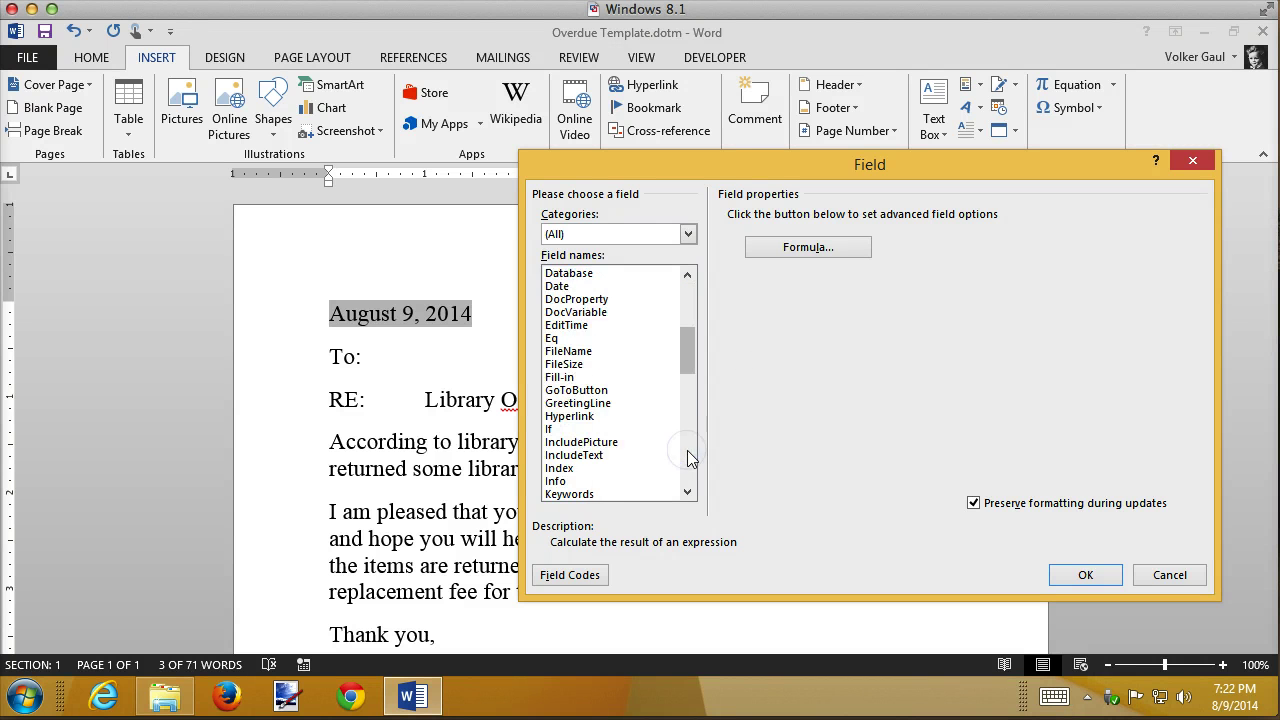
left_click(562, 377)
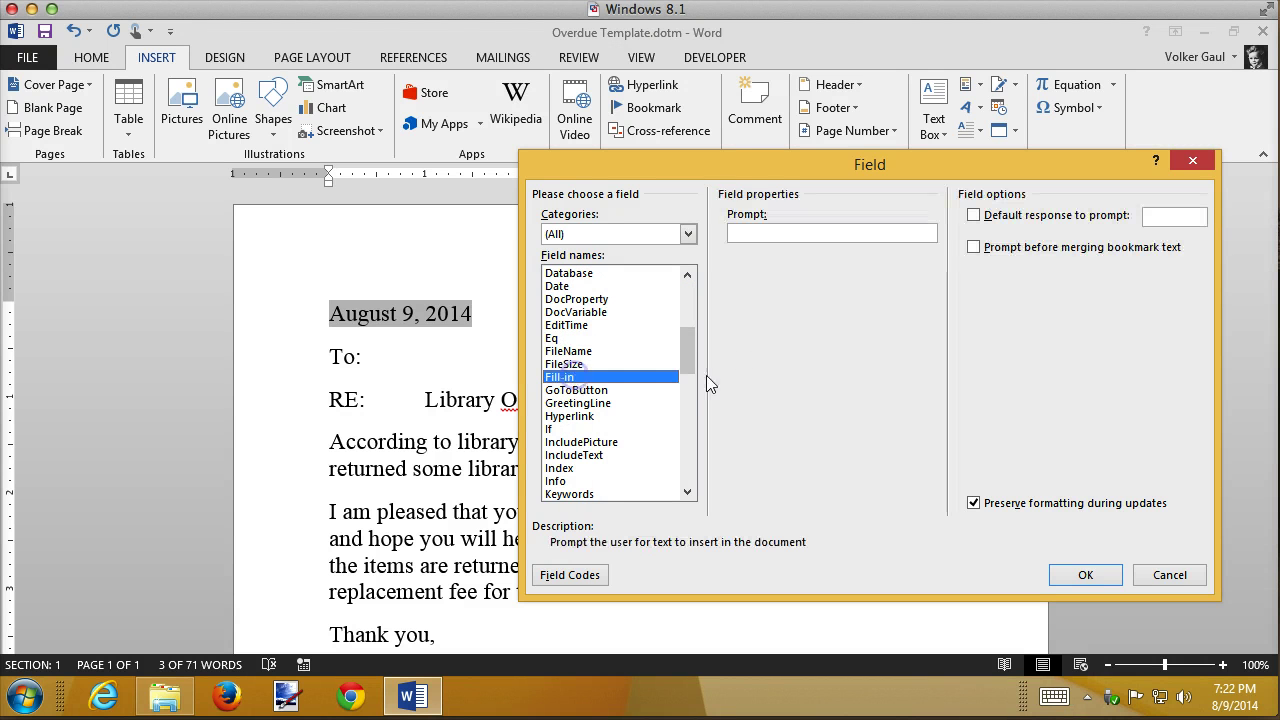
left_click(796, 231)
type("Please enter the student's name")
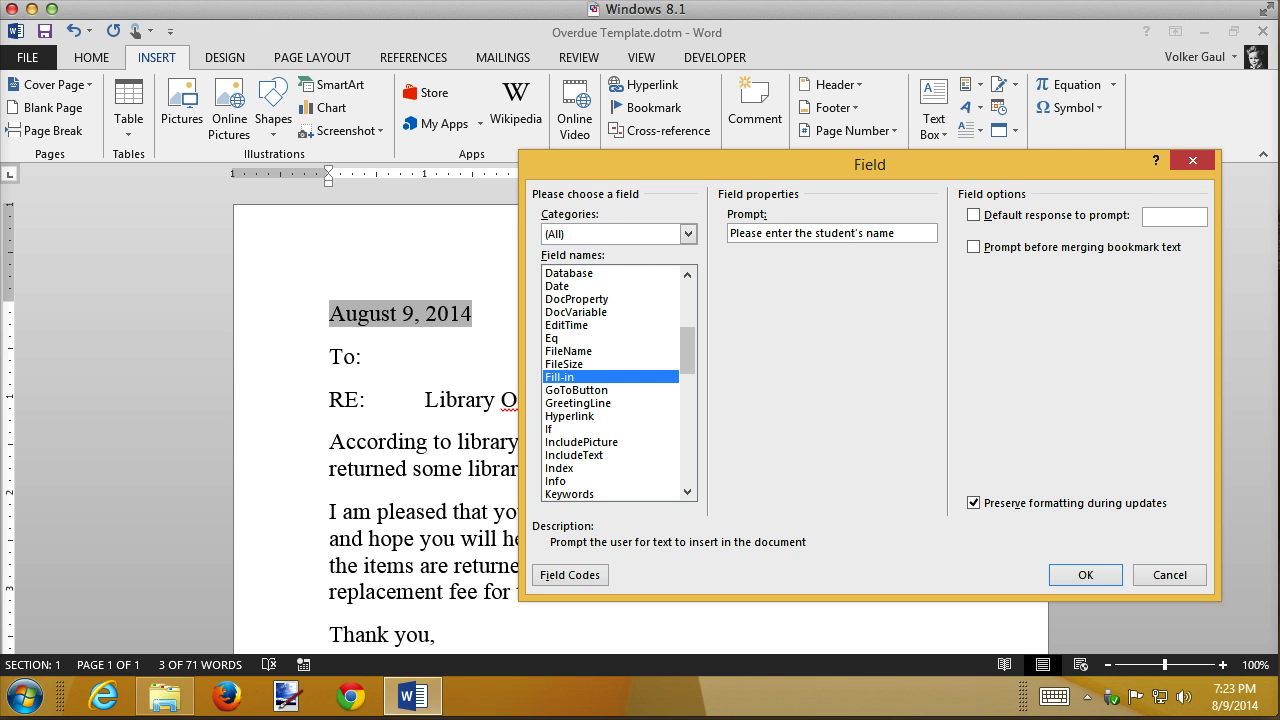
type(":")
left_click(1078, 575)
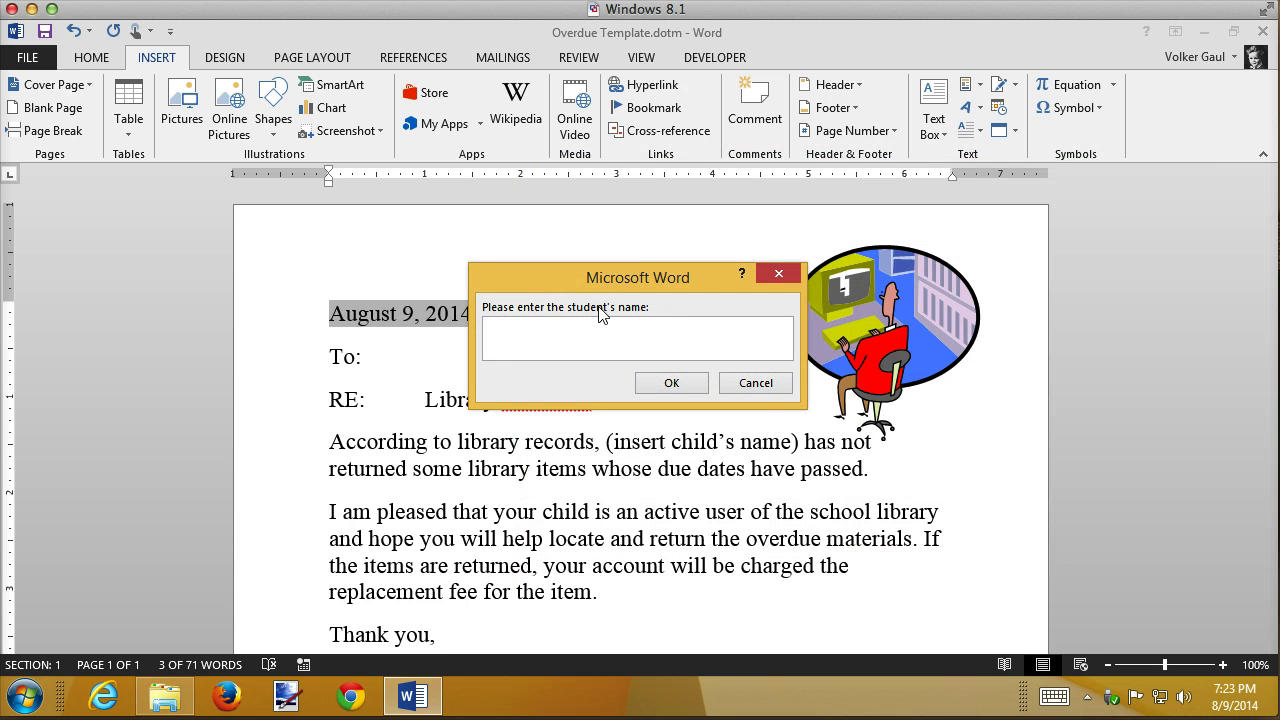
- Dismiss the student-name prompt, save Overdue Template.dotm, and close Word
left_click(761, 386)
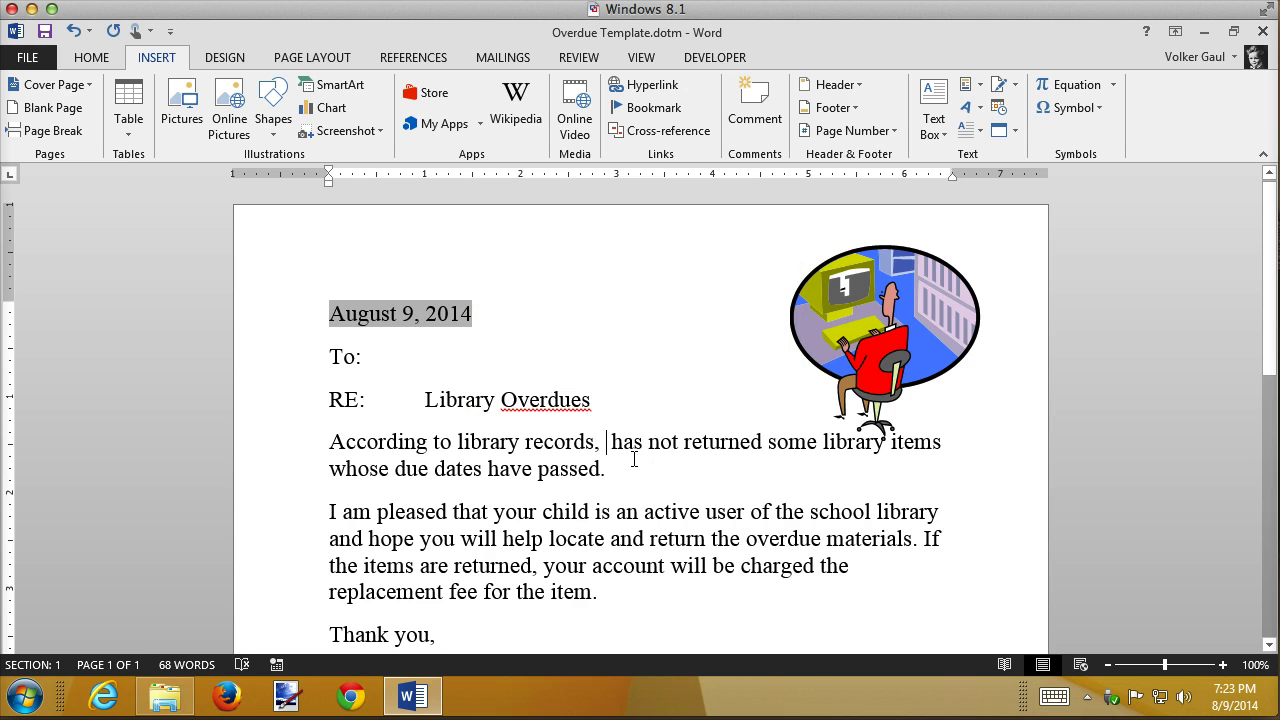
scroll(633, 460, "down", 4)
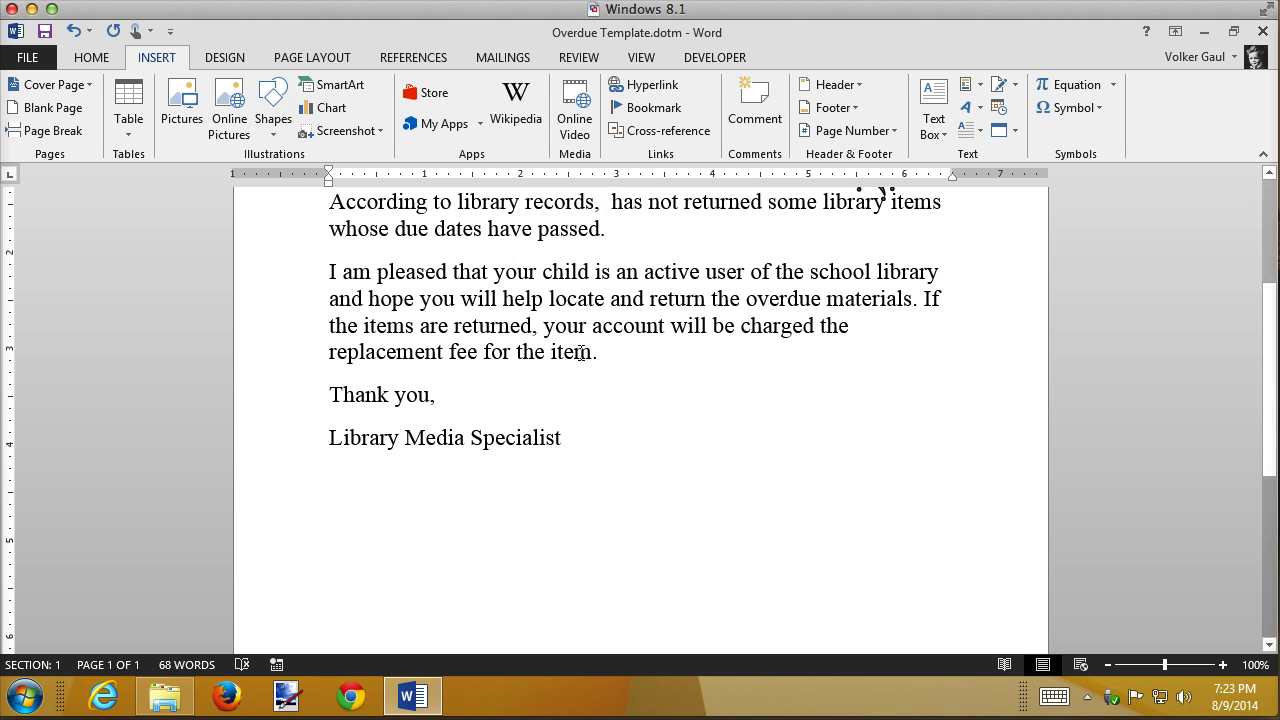
left_click(45, 36)
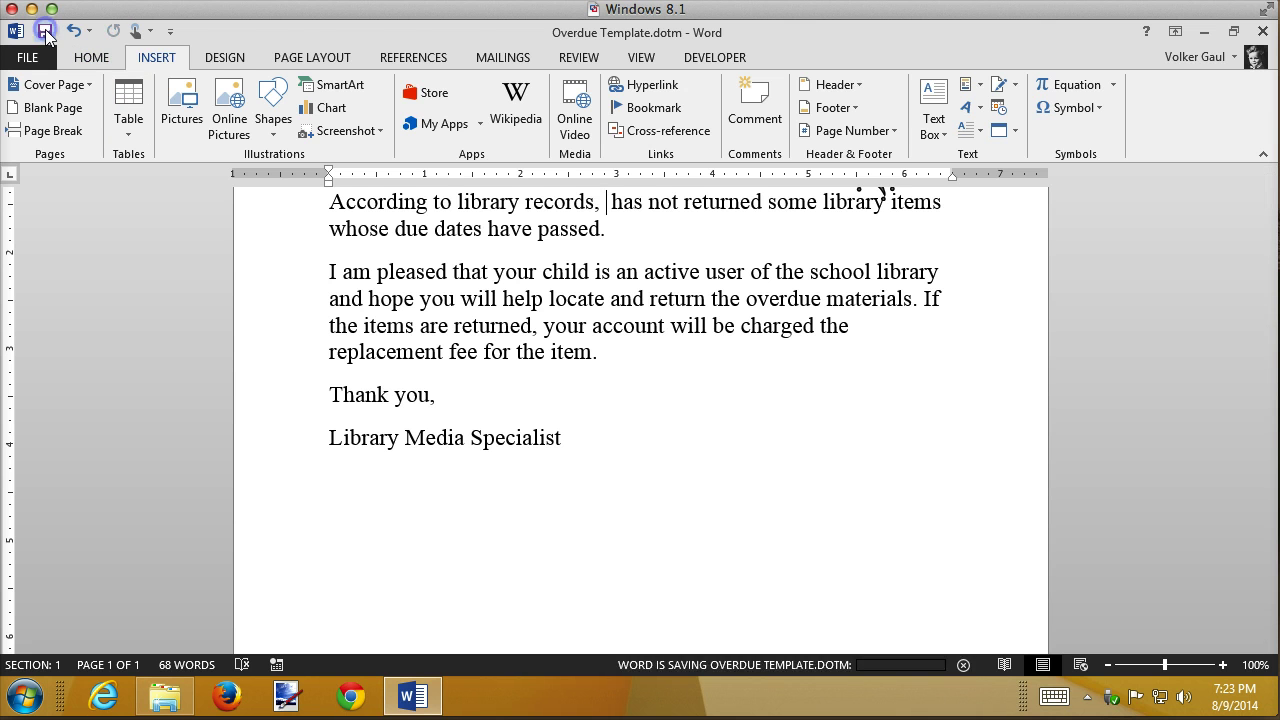
left_click(1263, 33)
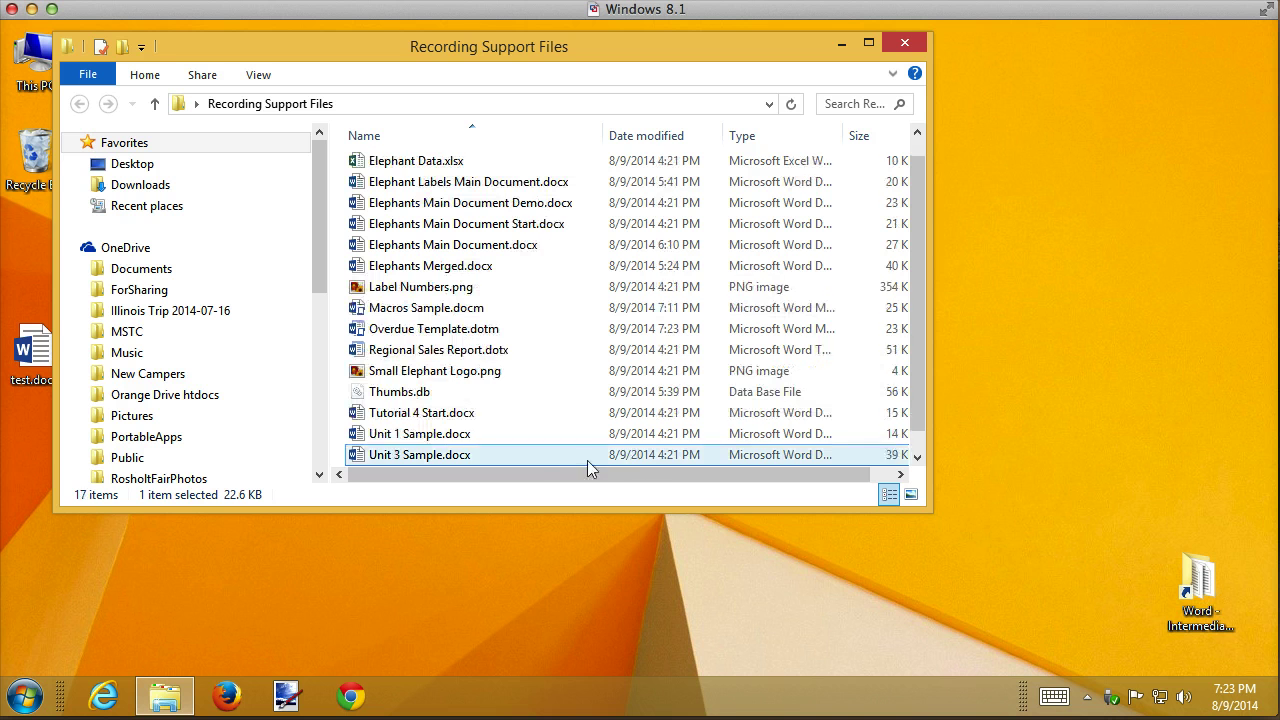
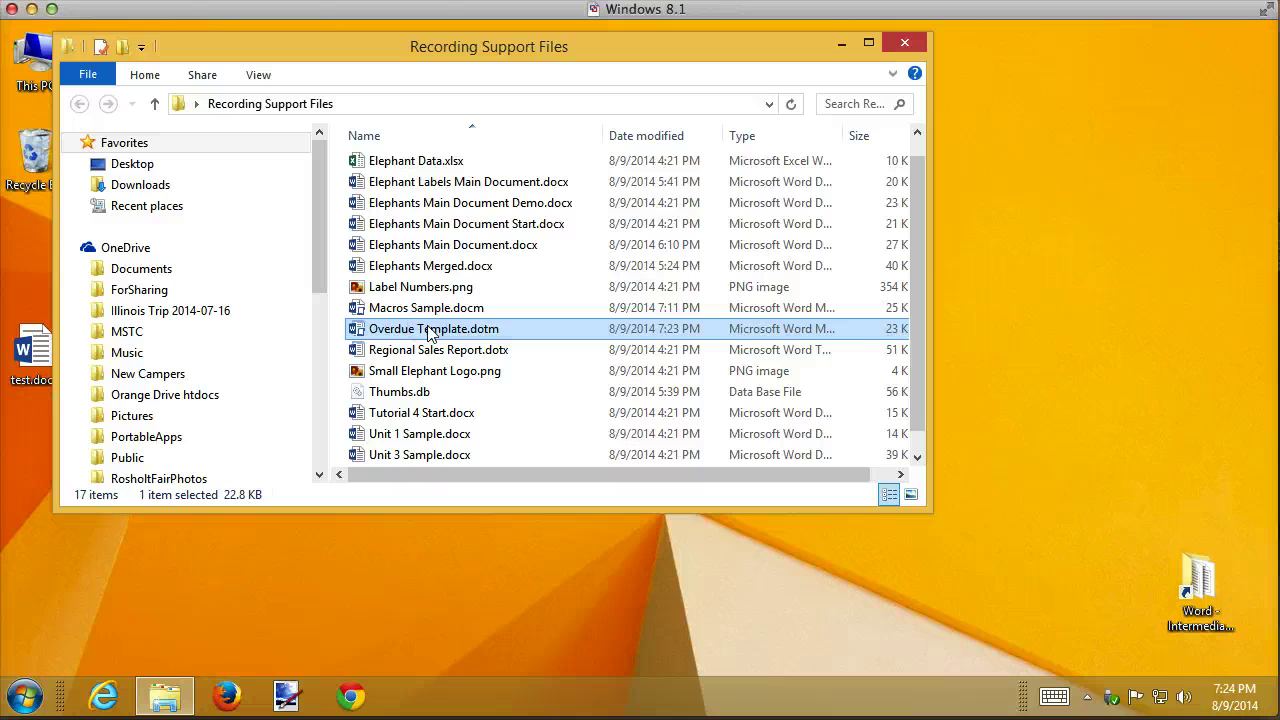
- Create a new letter from Overdue Template.dotm, entering the parents' and student's names at the prompts
double_click(430, 330)
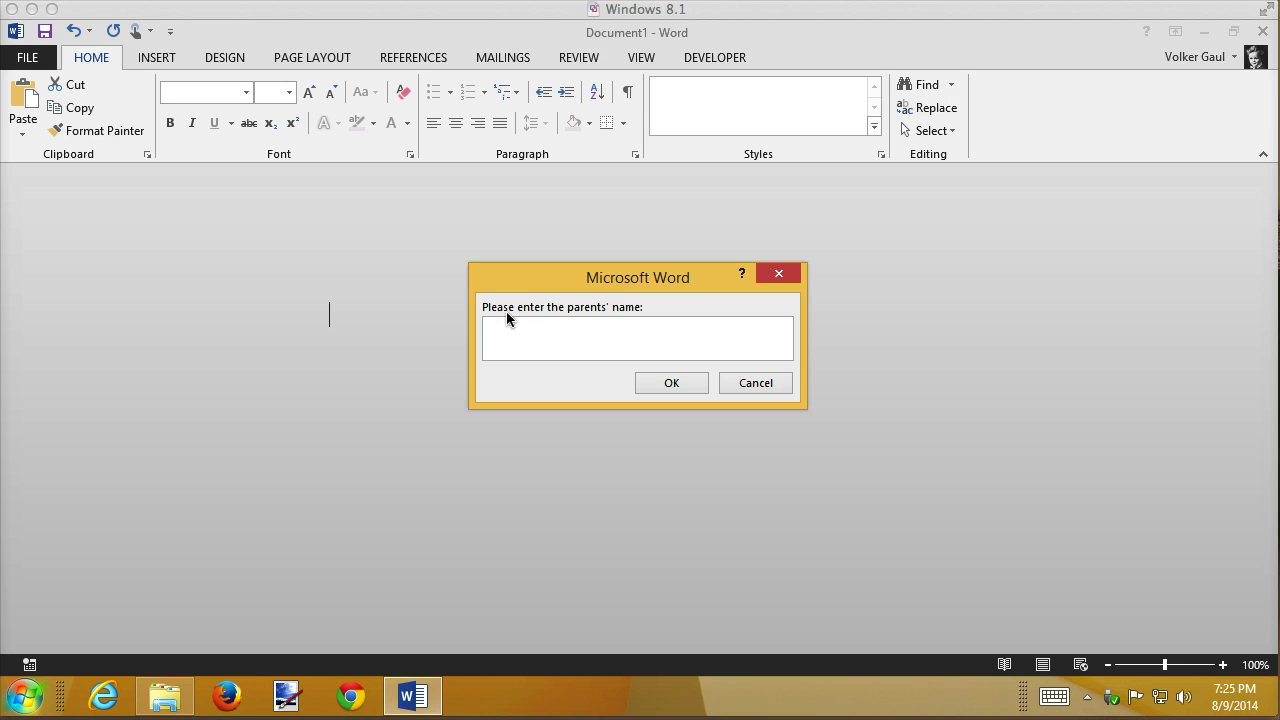
left_click(563, 325)
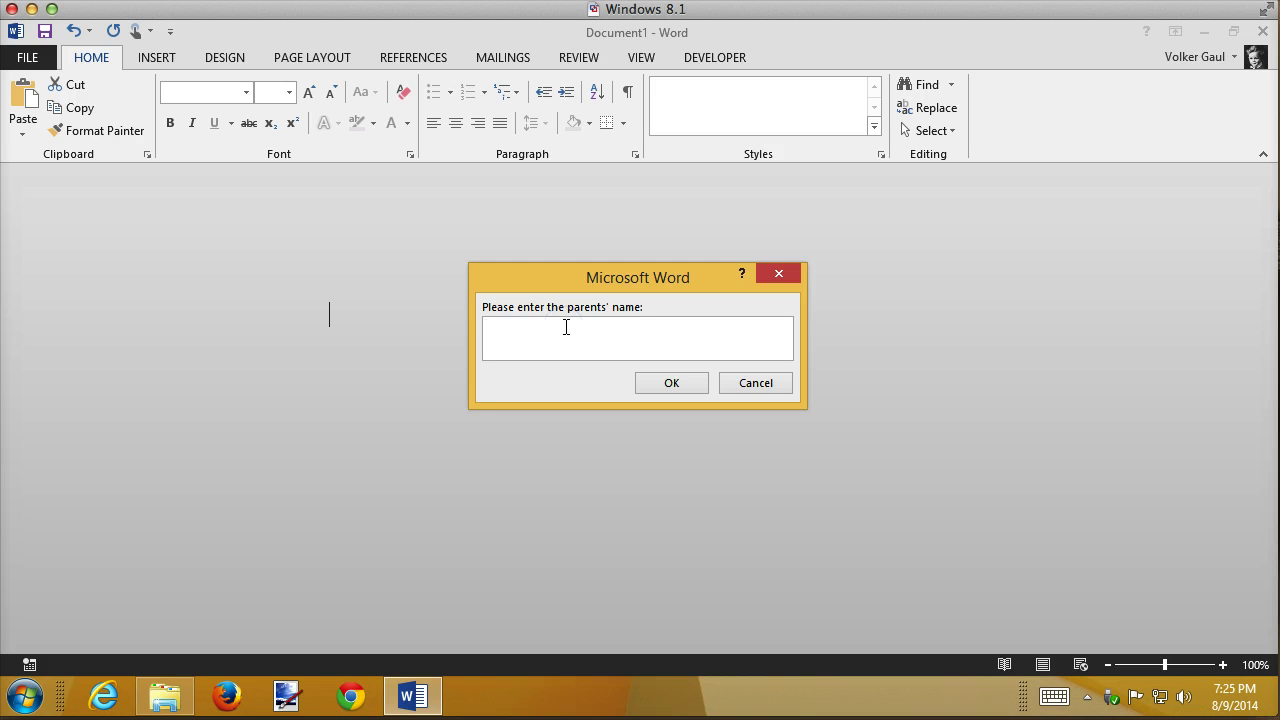
key("Tab")
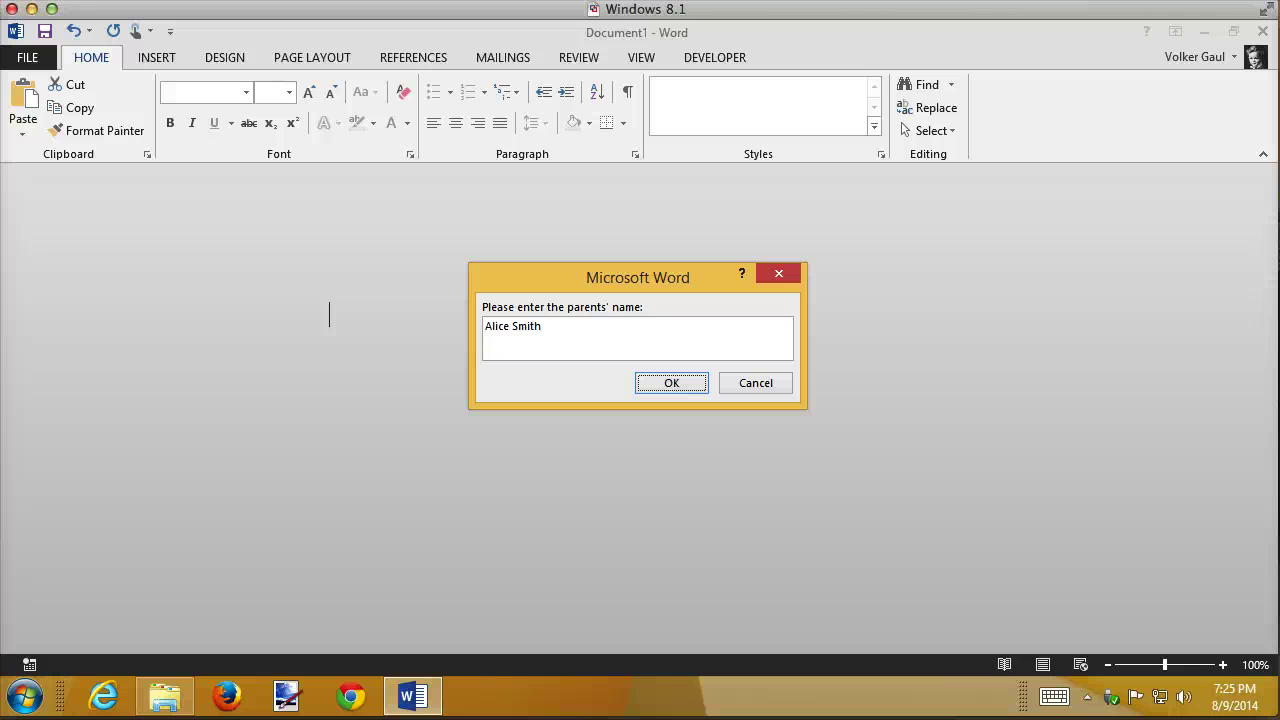
left_click(670, 388)
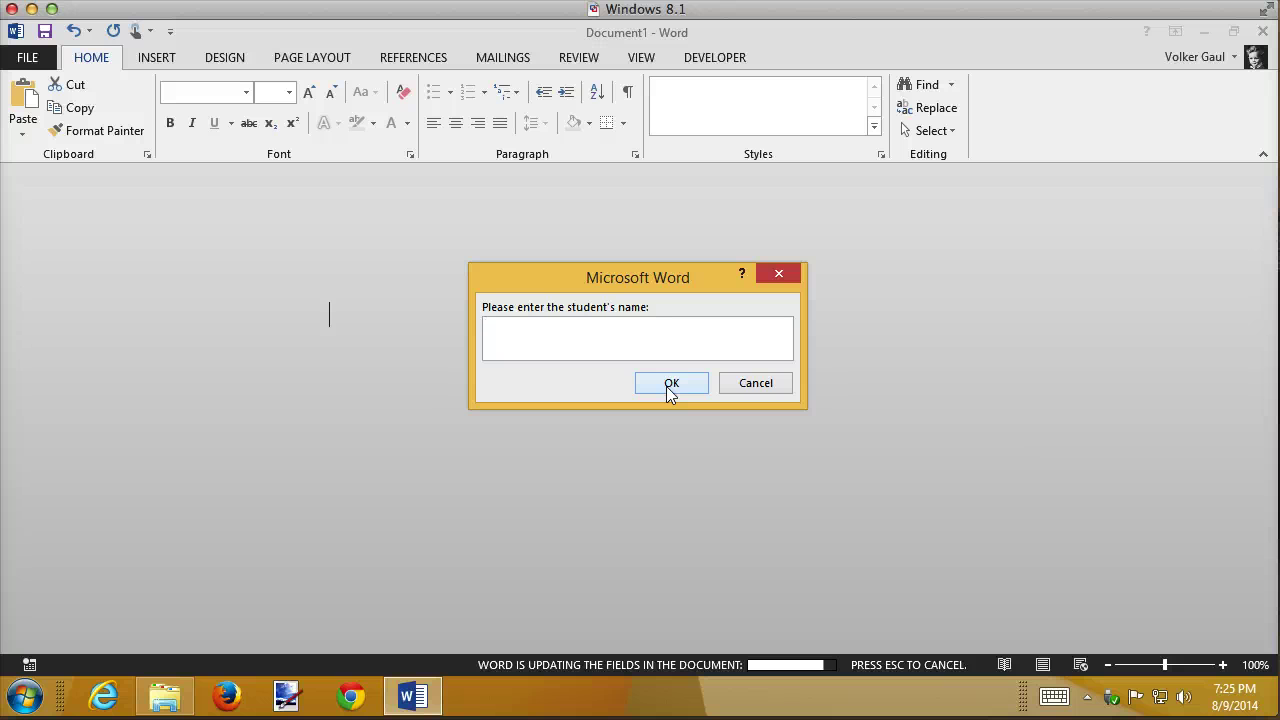
left_click(661, 386)
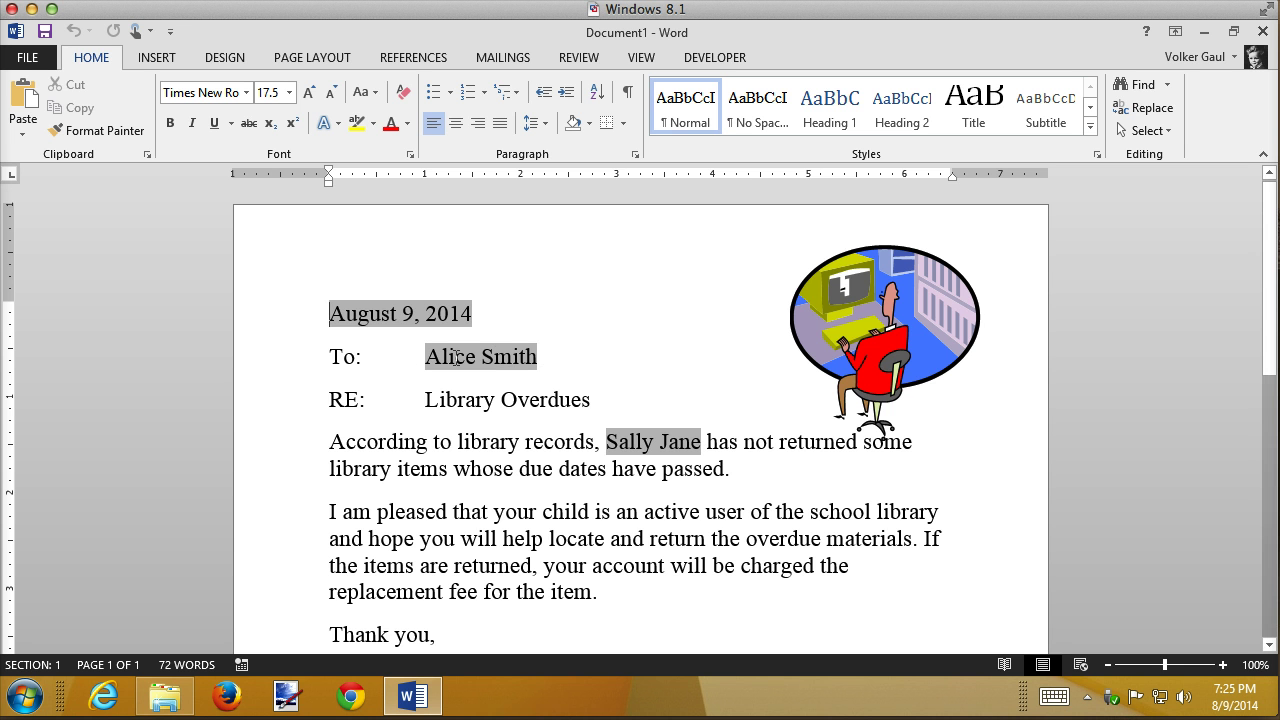
- Update the student name field and delete one letter from the name in its prompt
left_click(681, 440)
right_click(657, 445)
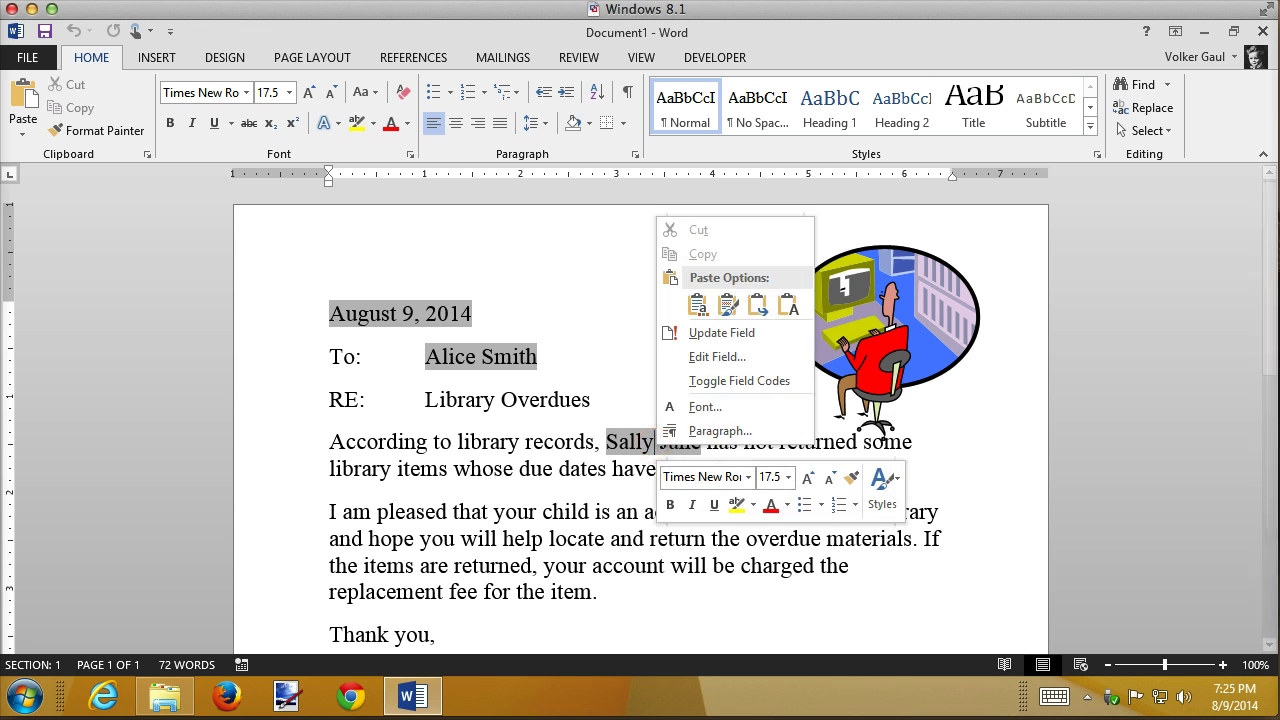
left_click(737, 335)
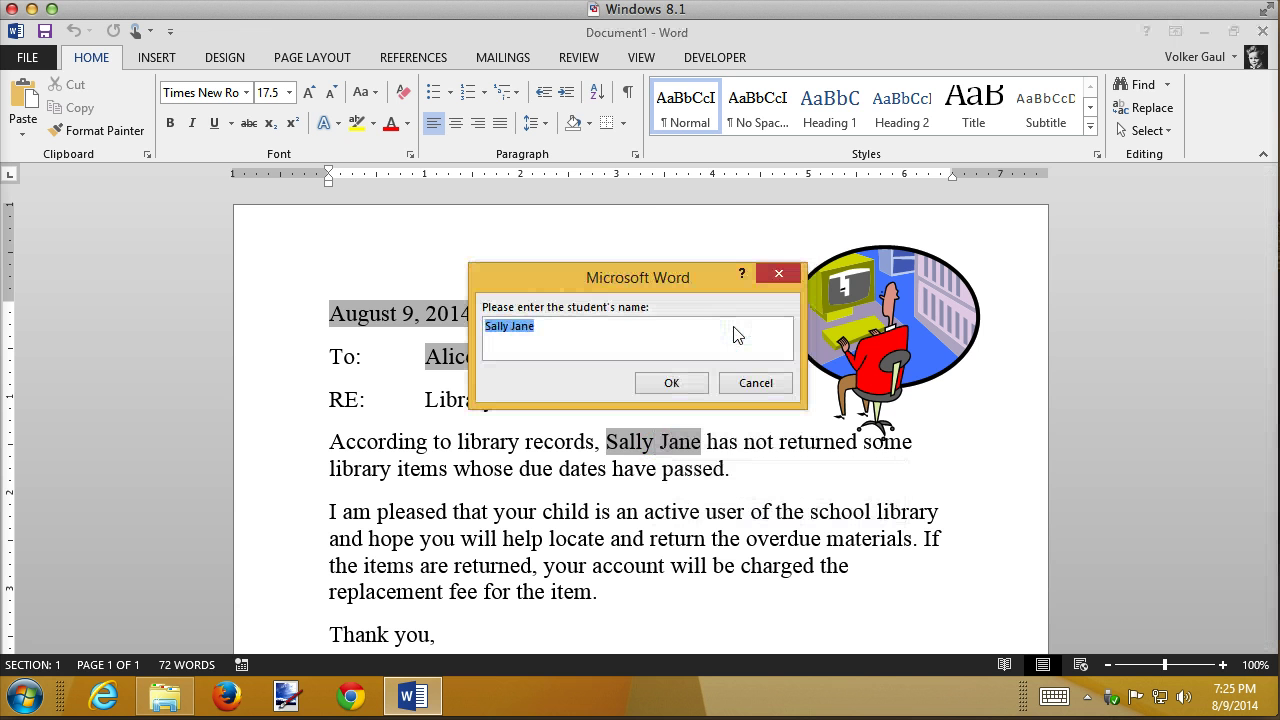
left_click(540, 325)
left_click(525, 327)
key("Delete")
left_click(688, 384)
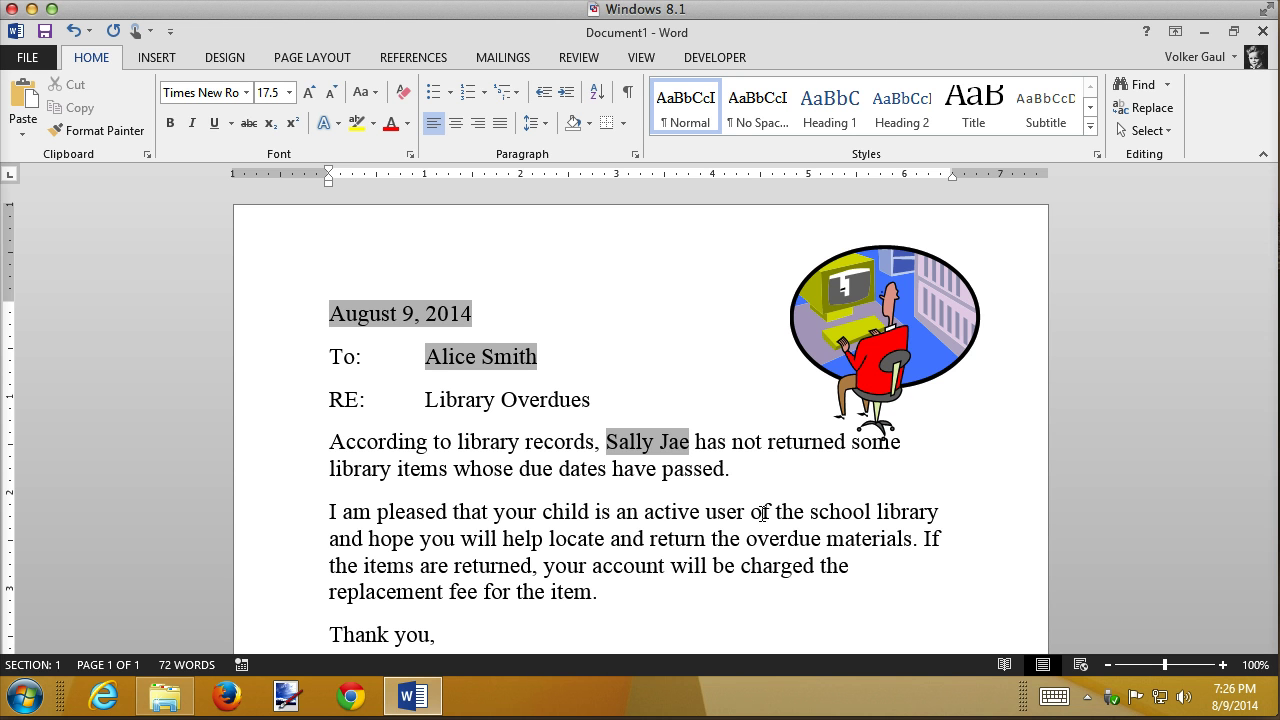
scroll(600, 505, "down", 3)
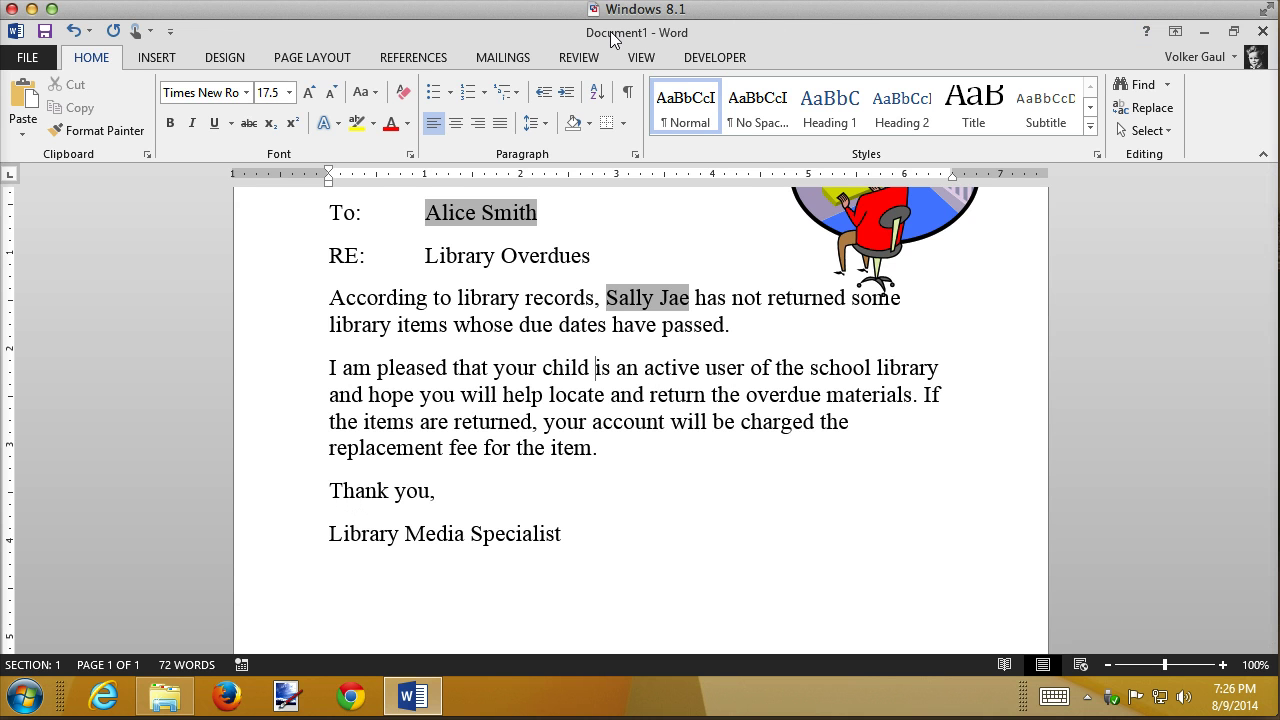
- Close the new letter without saving and open Overdue Template.dotm itself for editing
left_click(1262, 36)
left_click(641, 393)
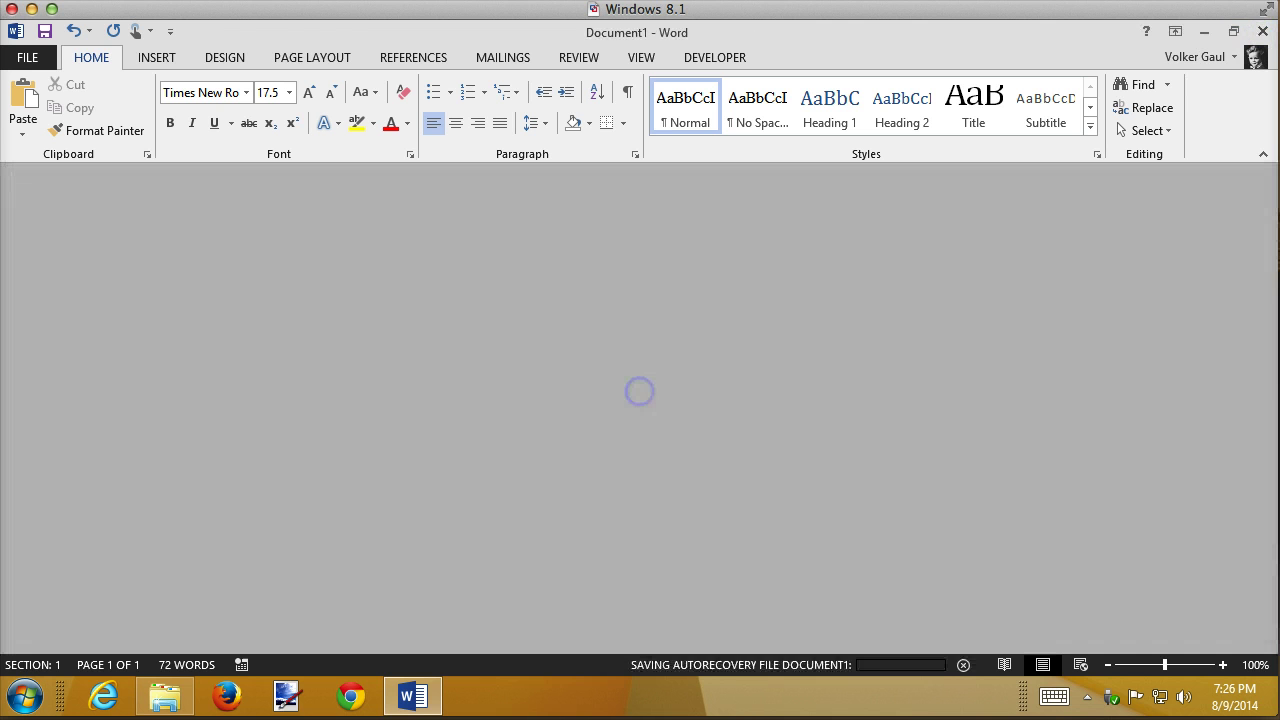
right_click(410, 350)
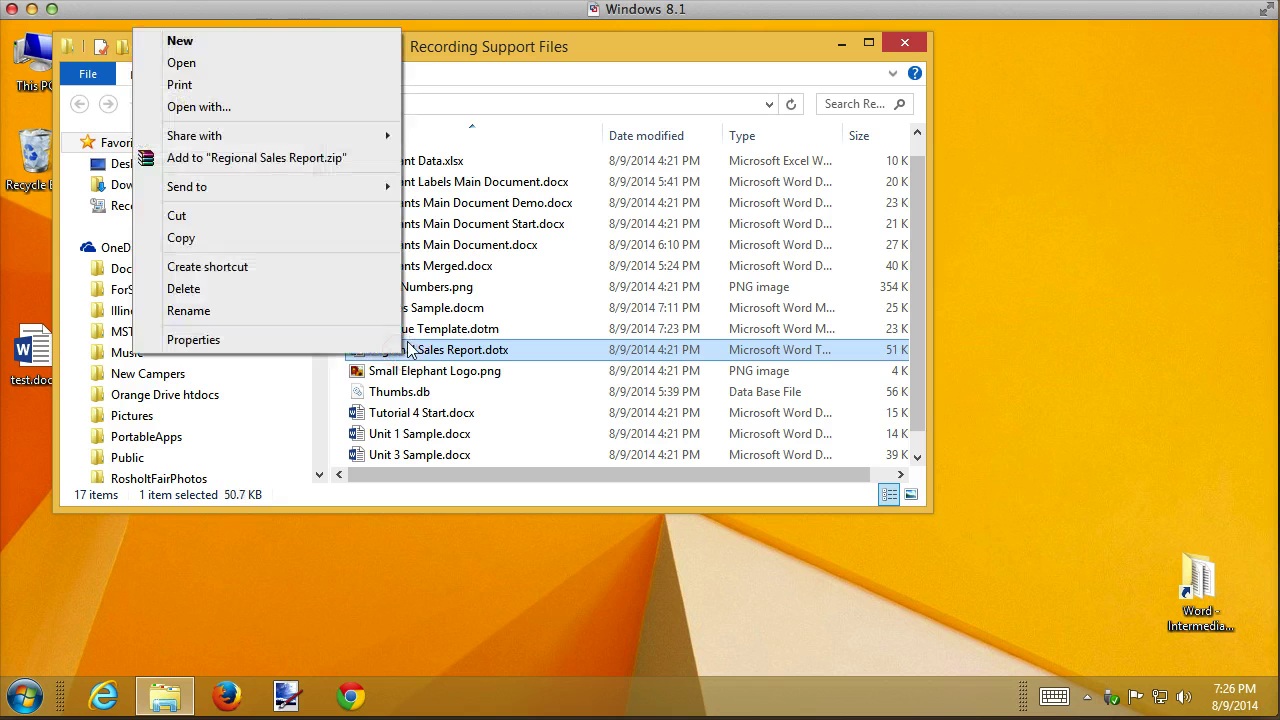
right_click(432, 330)
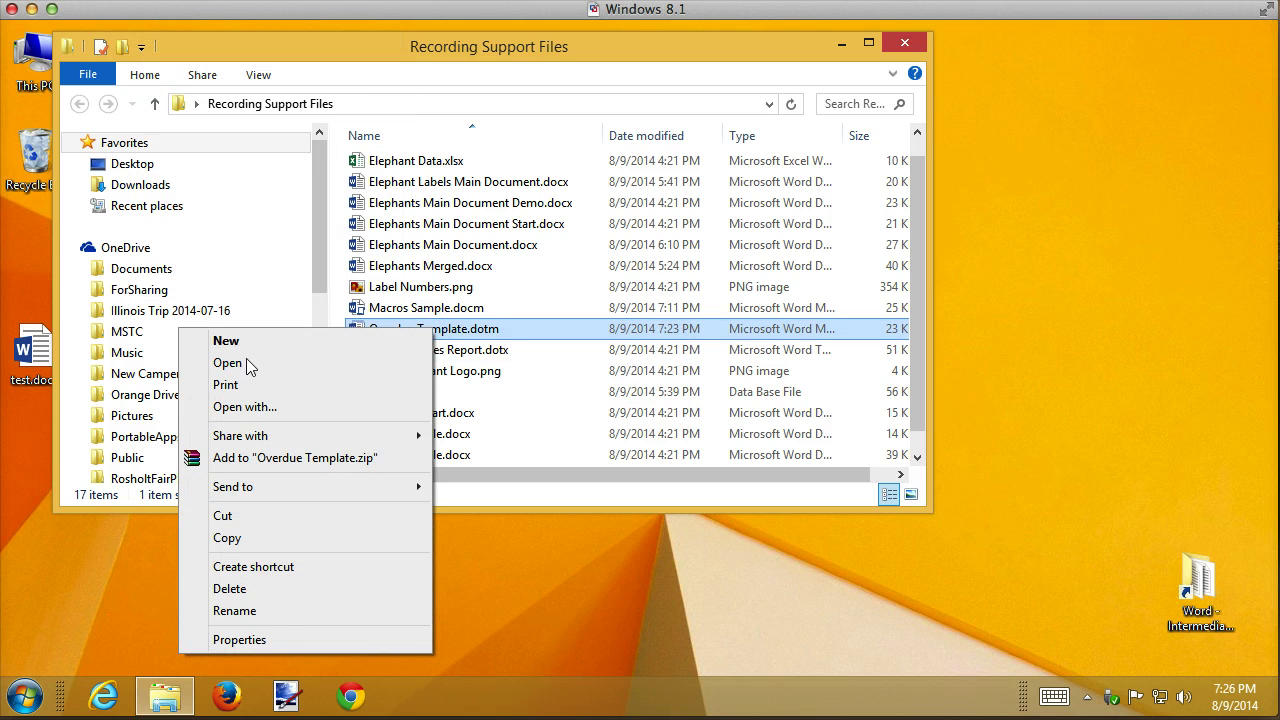
left_click(234, 364)
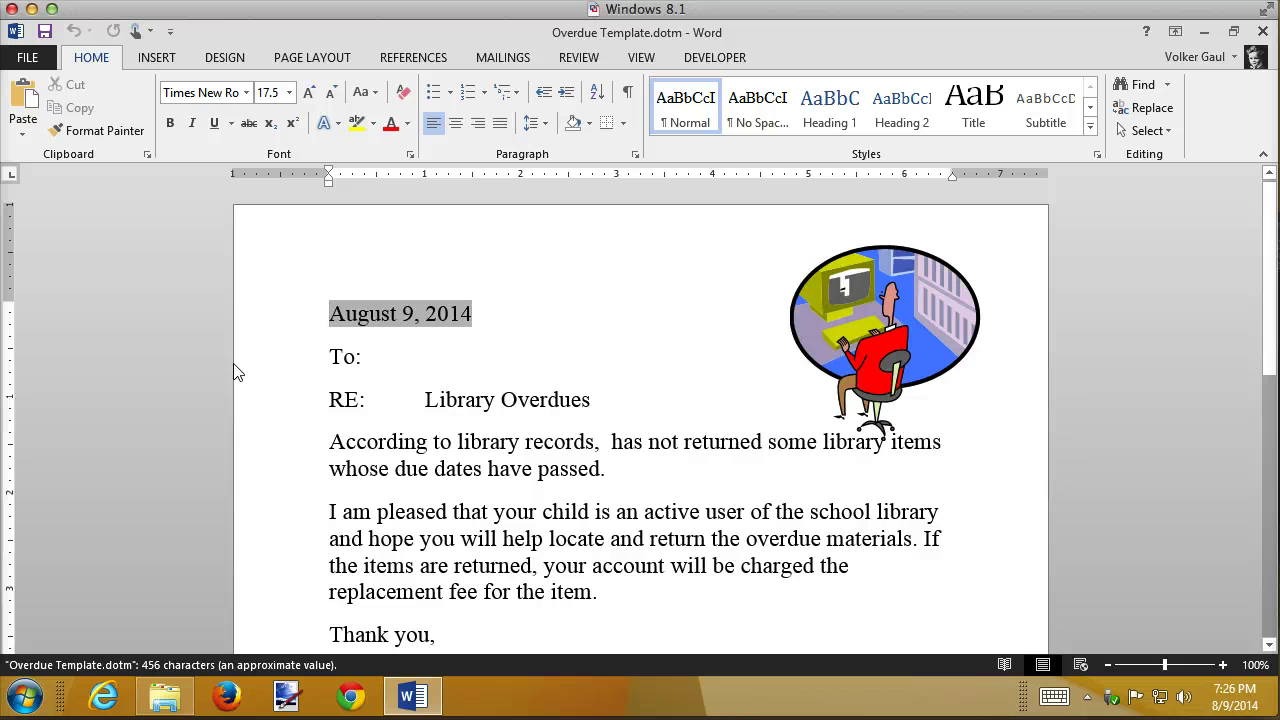
scroll(451, 457, "down", 3)
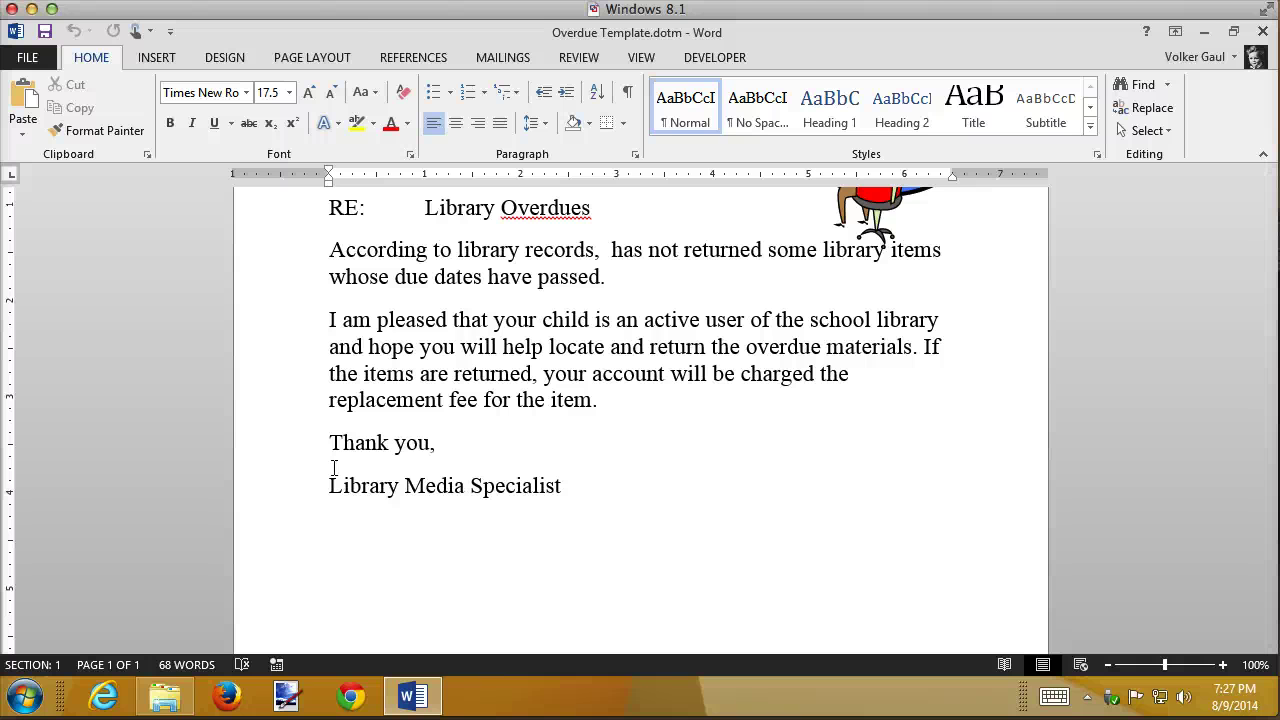
left_click(566, 443)
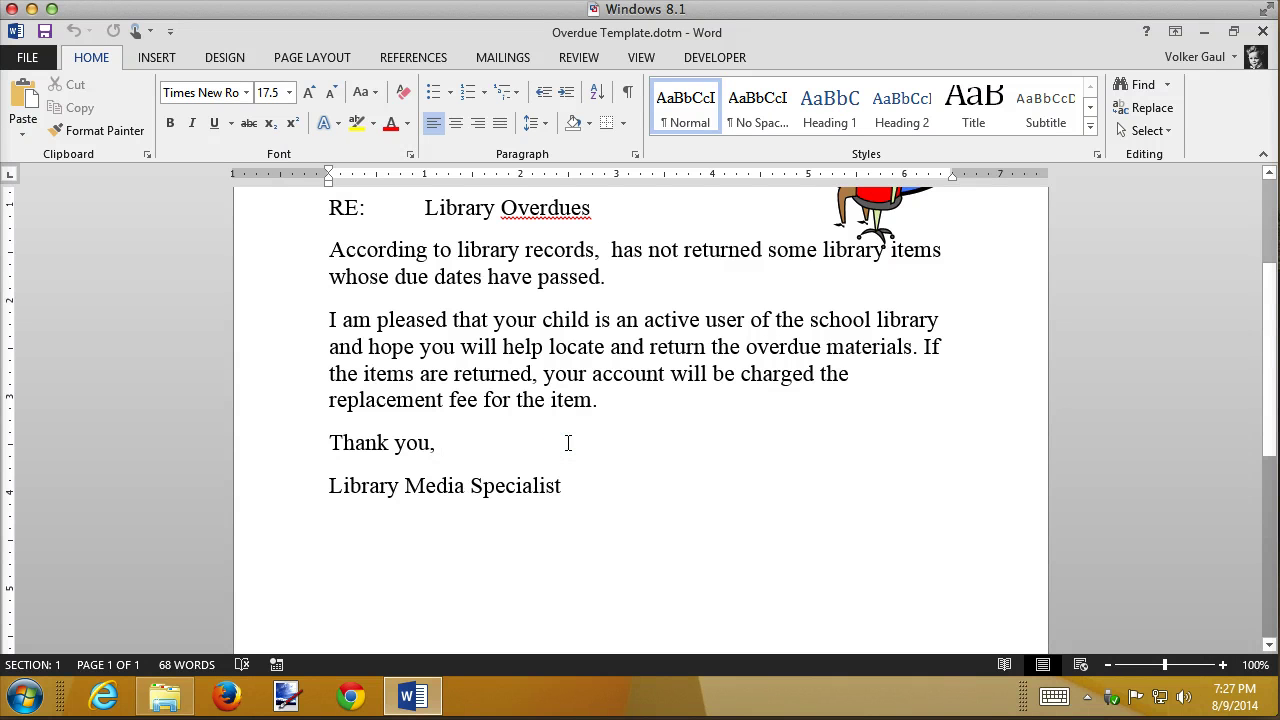
scroll(567, 443, "up", 2)
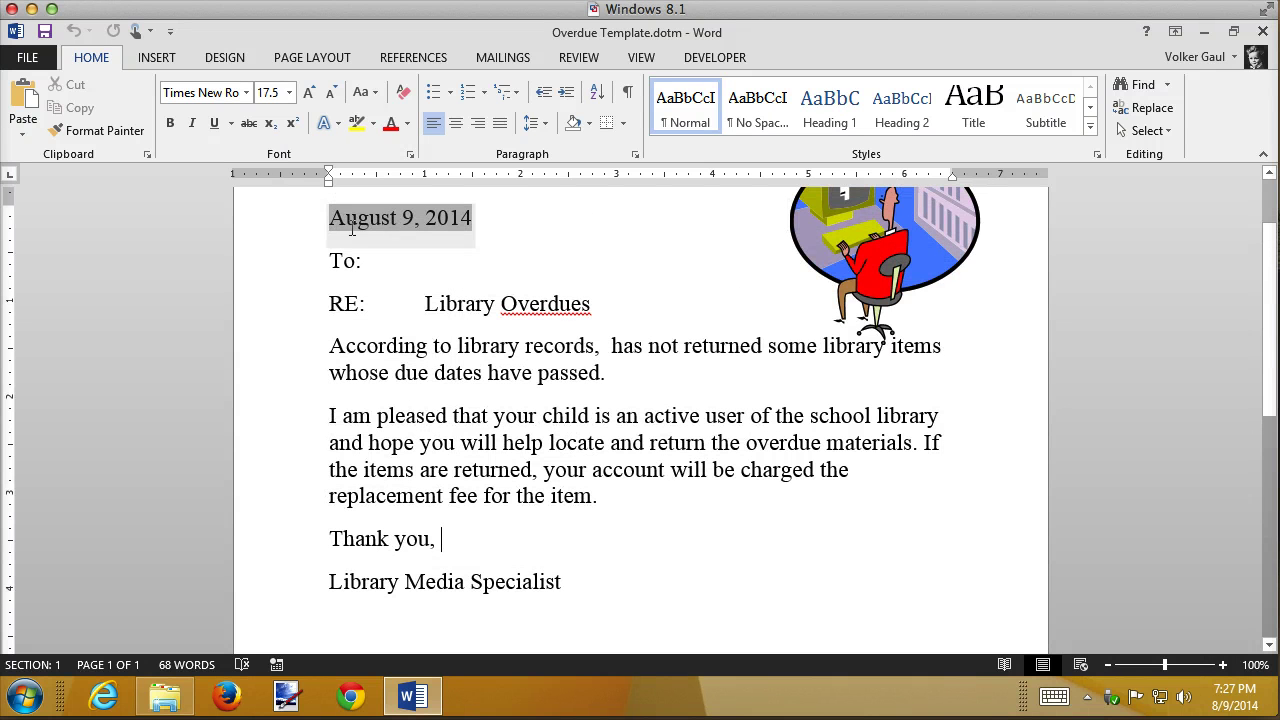
left_click(326, 217)
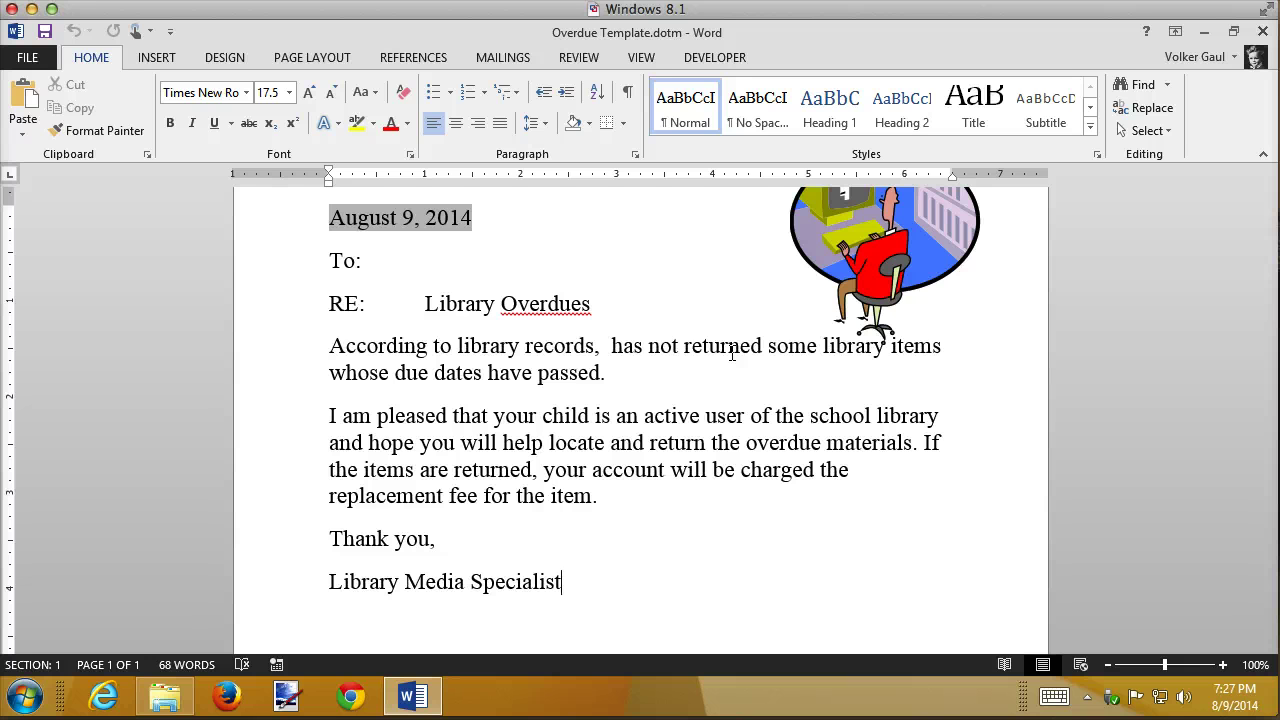
key("Home")
key("Return")
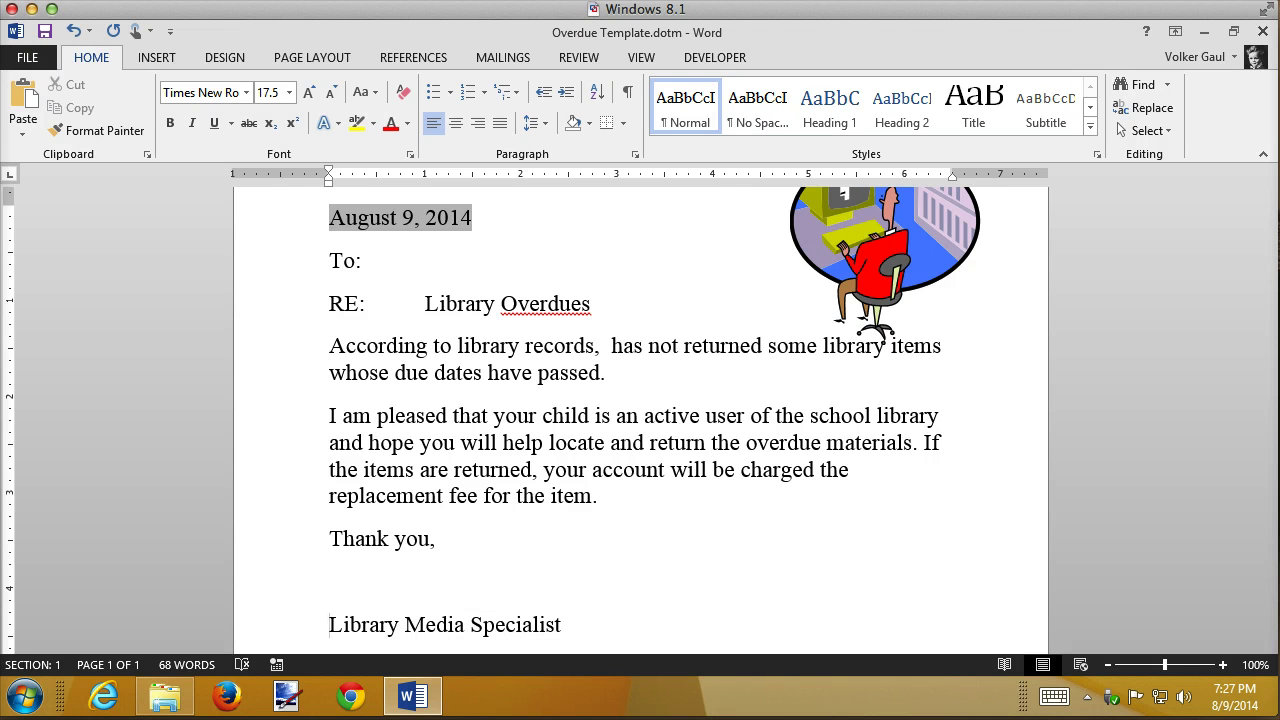
left_click(329, 583)
left_click(546, 125)
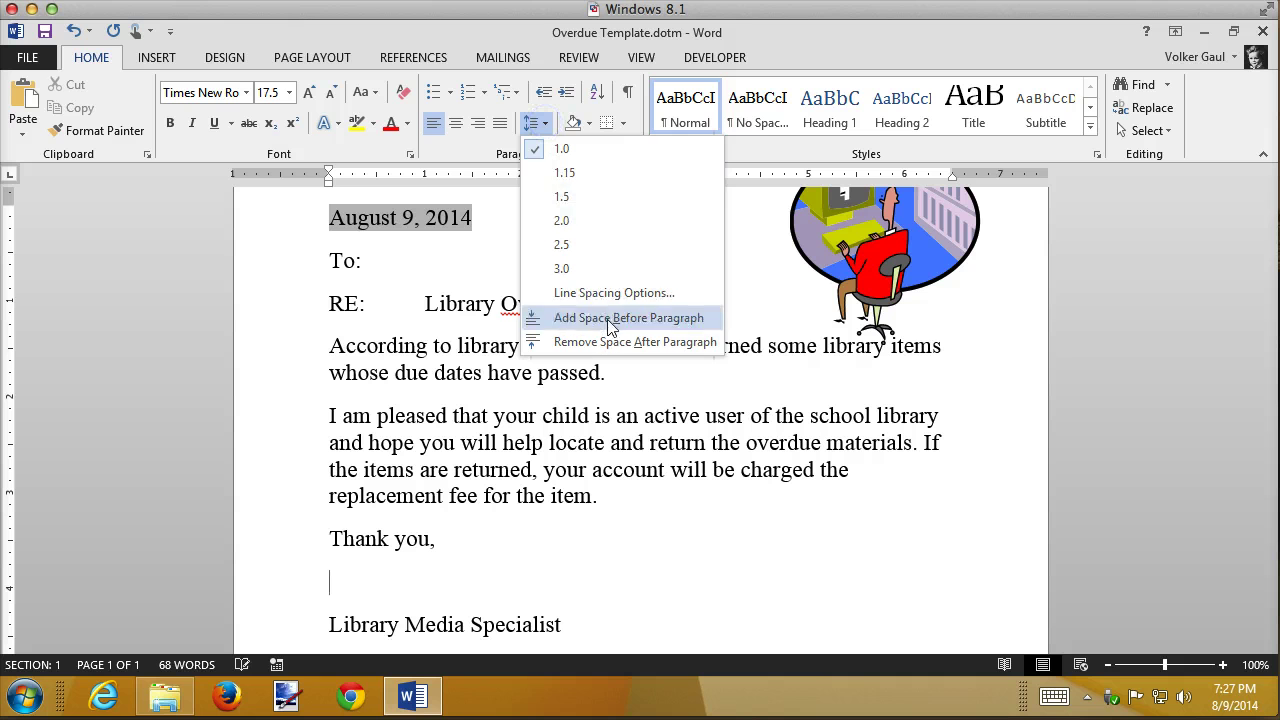
left_click(612, 342)
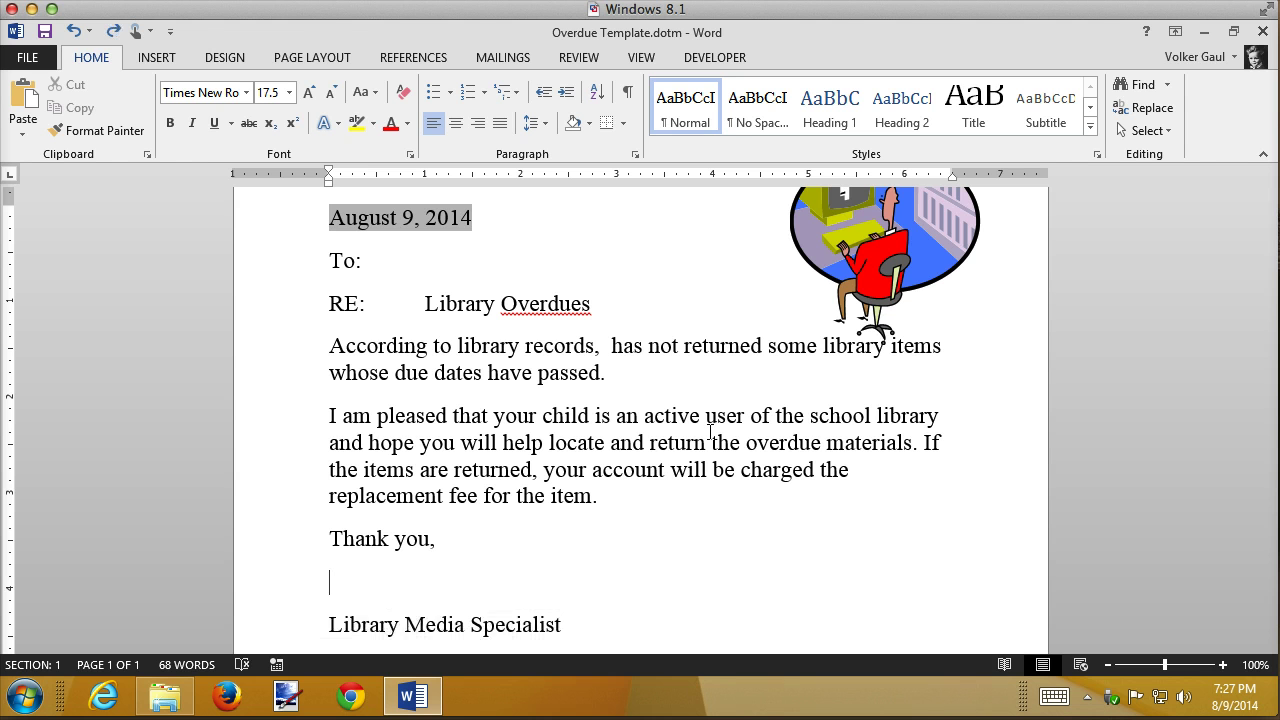
key("ctrl+z")
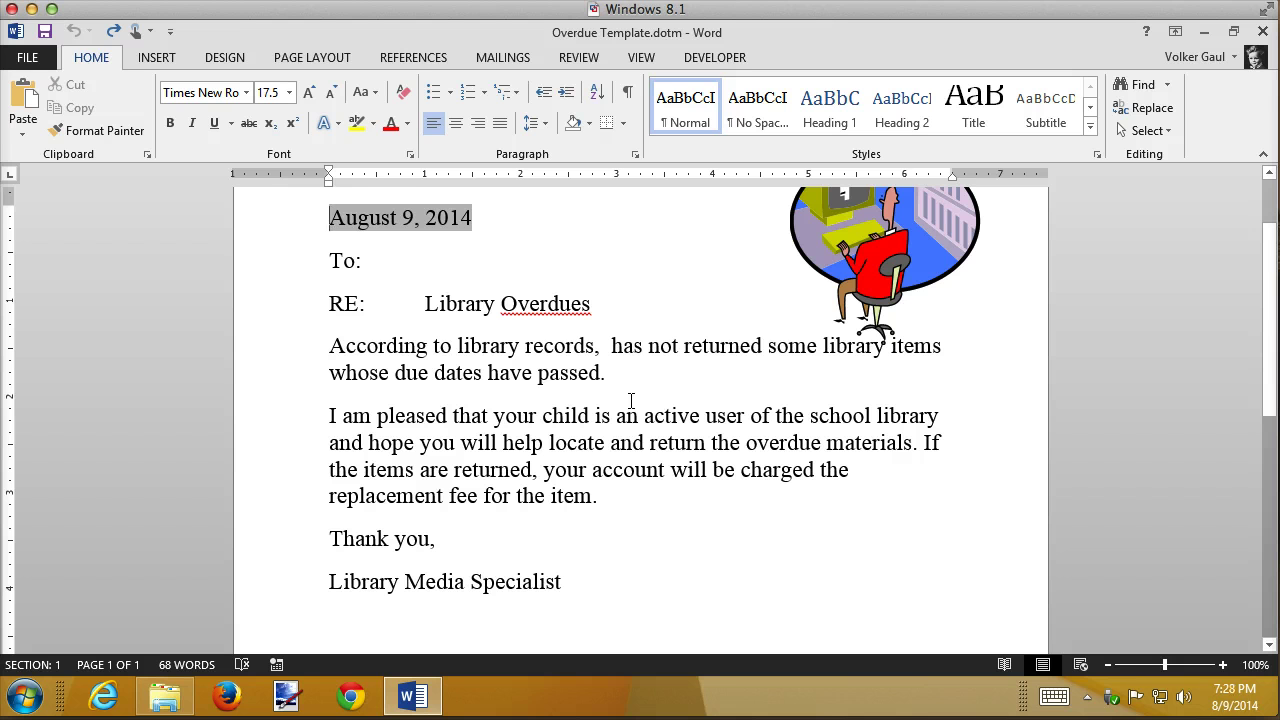
- Start recording a macro named AutoNew, stored in documents based on Overdue Template.dotm
left_click(277, 664)
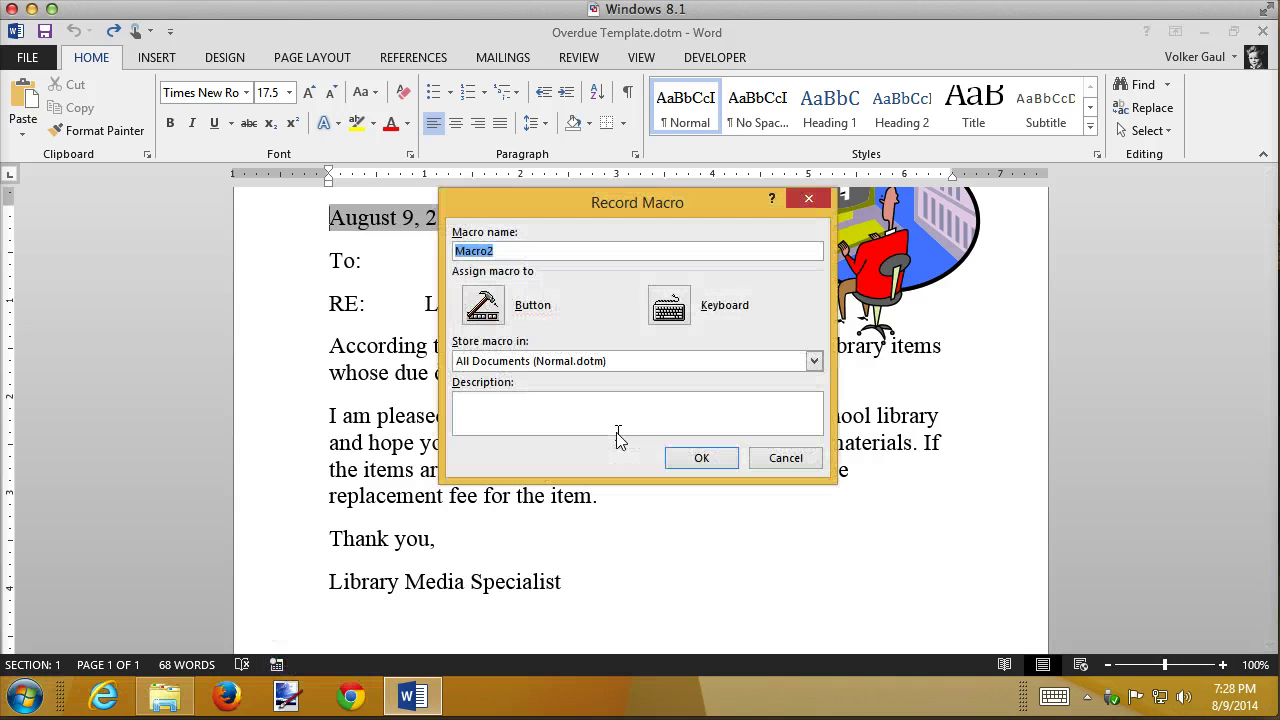
left_click(812, 362)
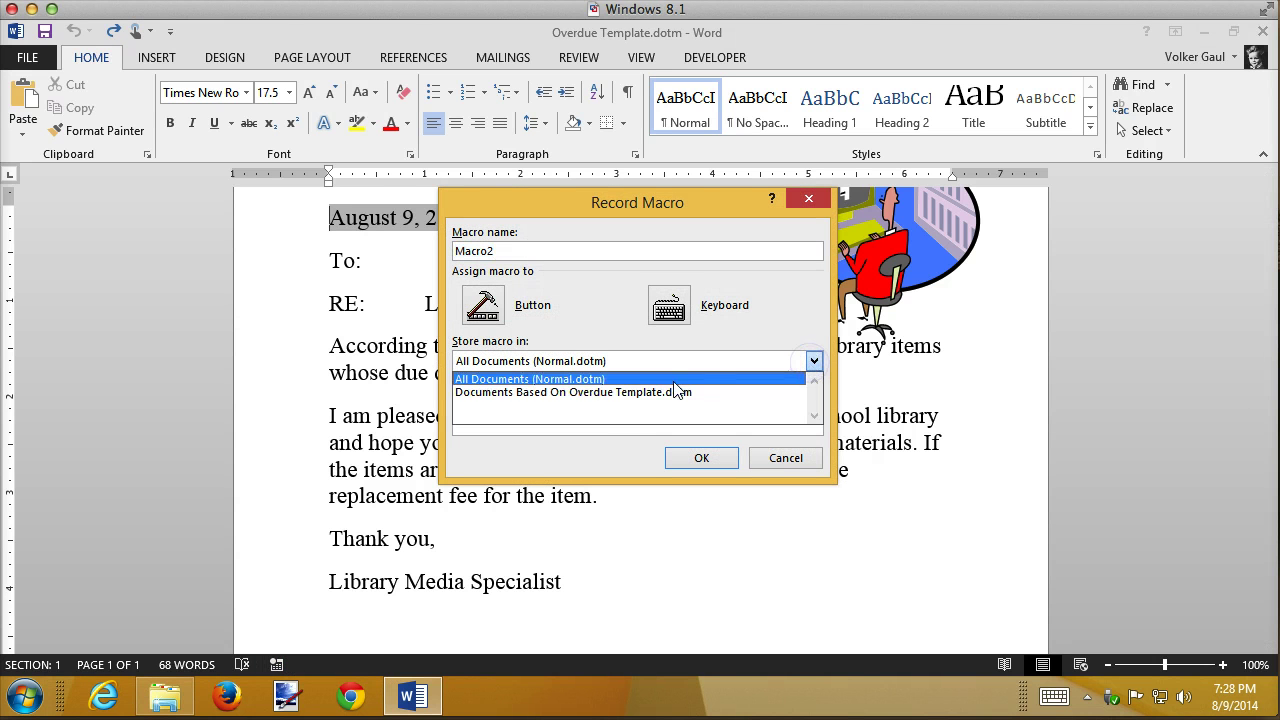
left_click(634, 392)
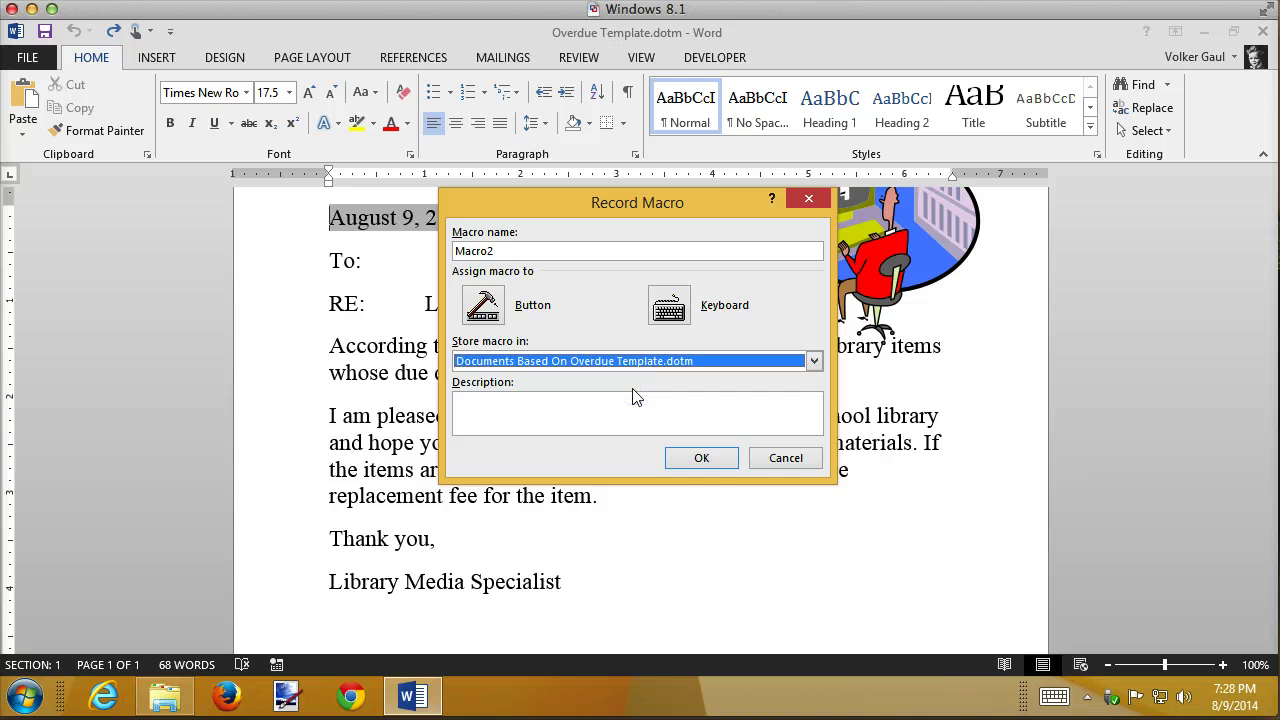
left_click_drag(504, 251, 368, 248)
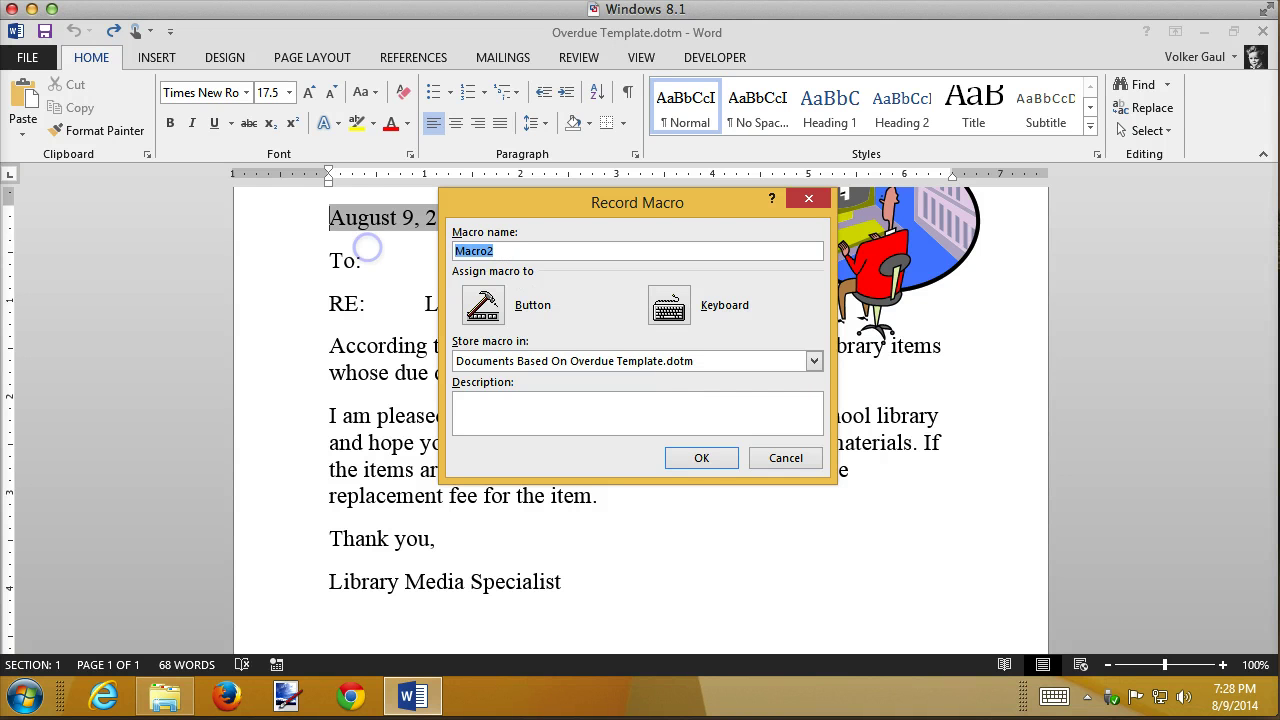
type("AutoNew")
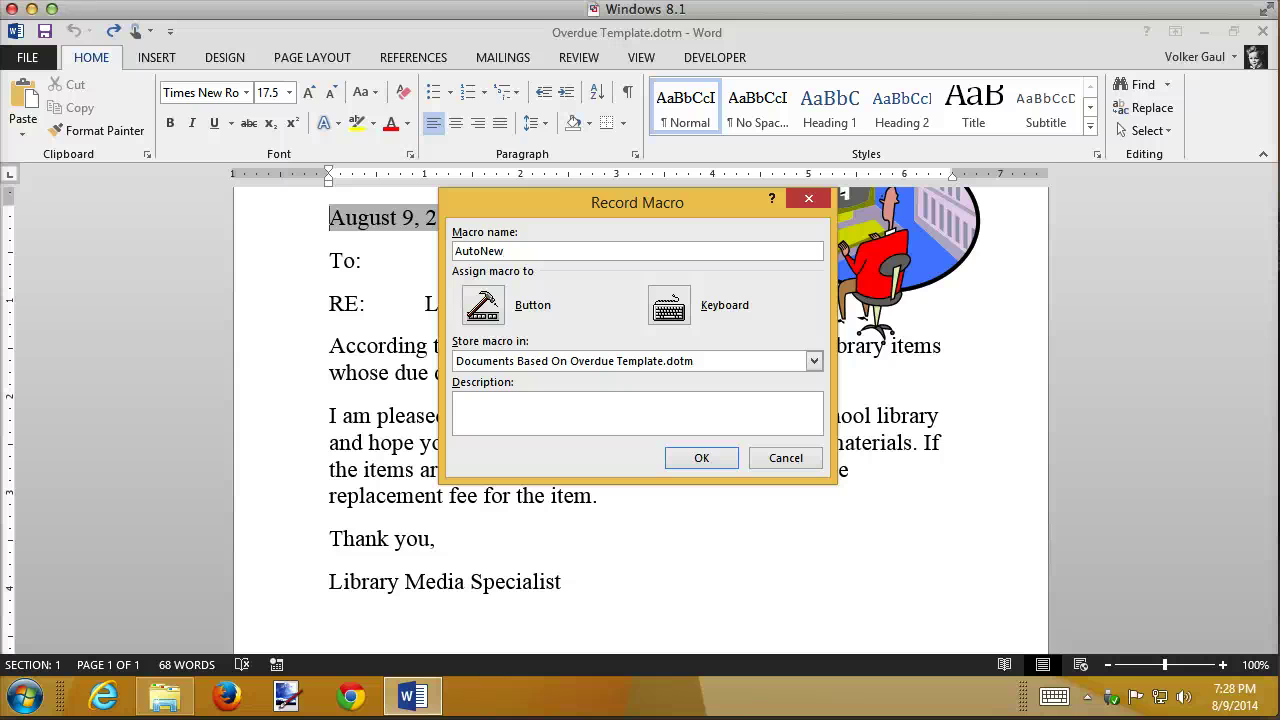
left_click(701, 458)
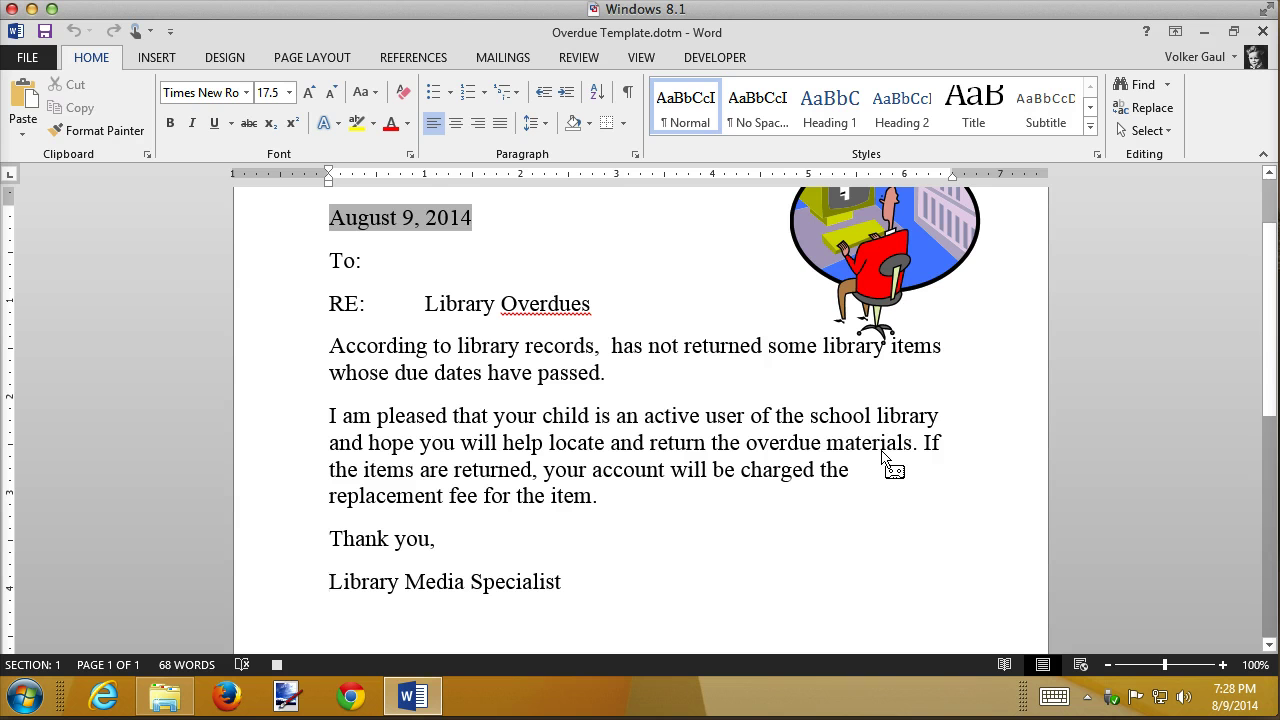
- Add a signature line above Library Media Specialist with Remove Space After Paragraph, then delete it
key("Return")
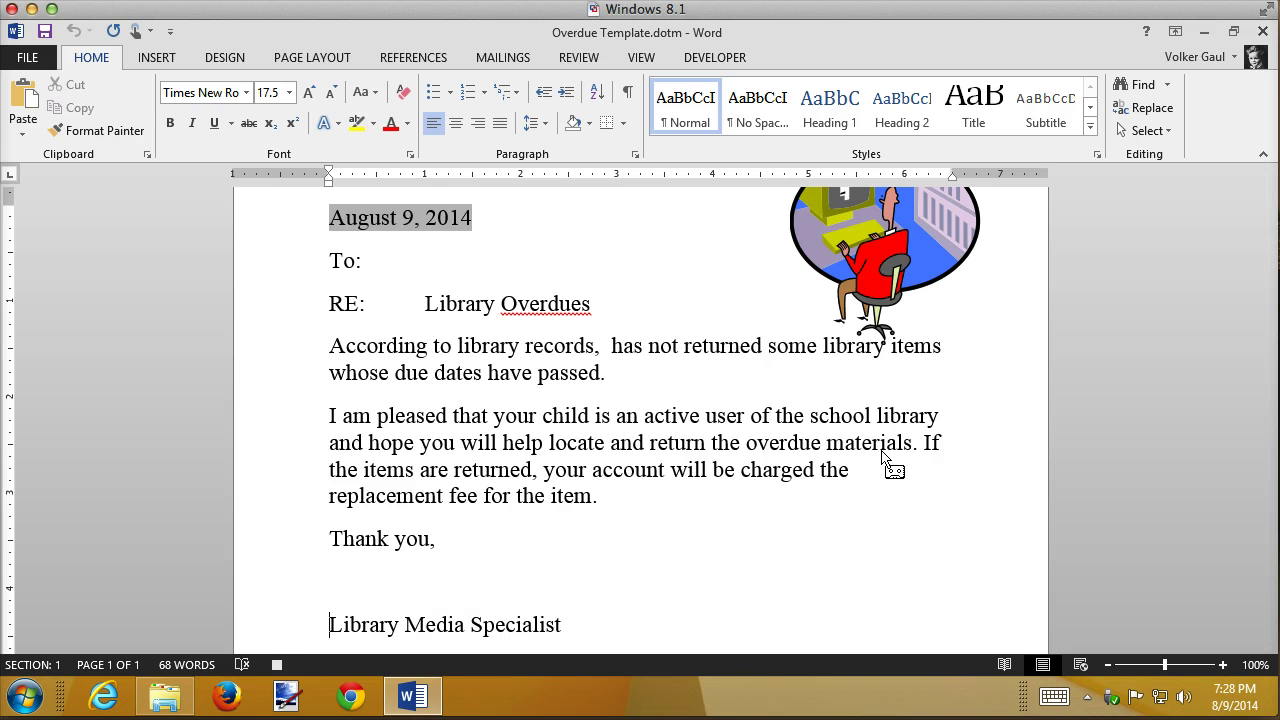
key("Up")
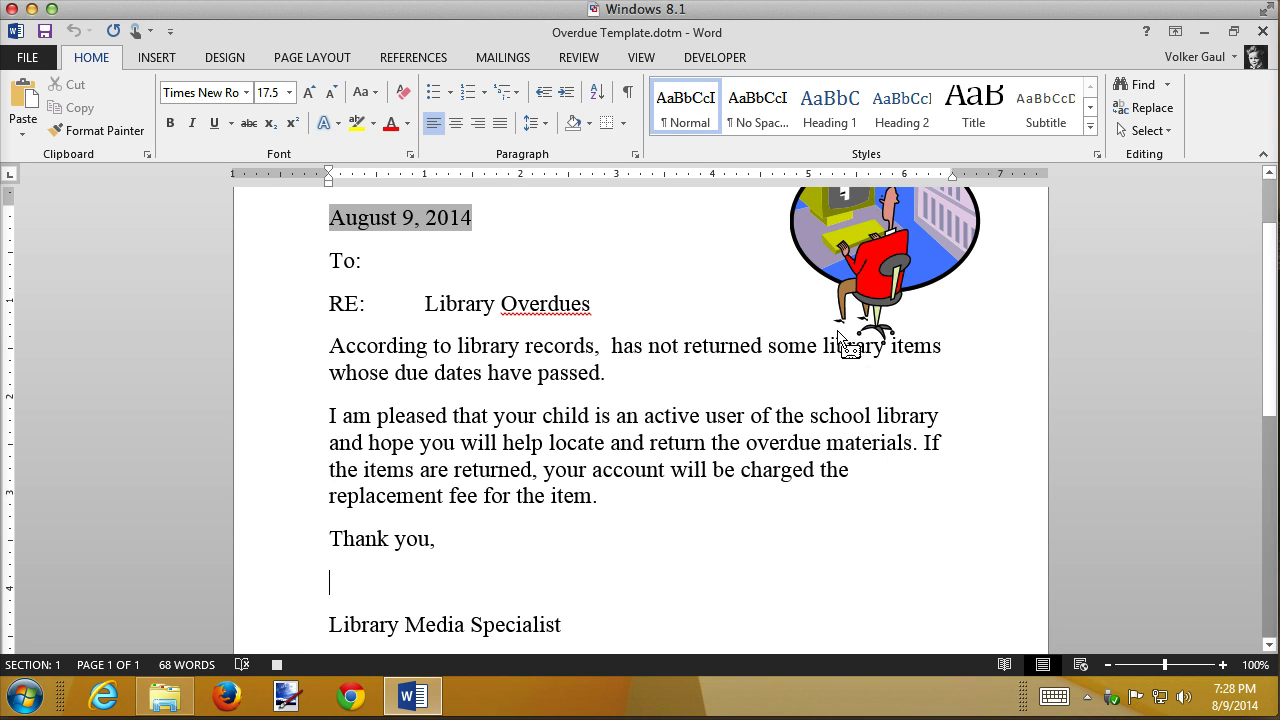
left_click(546, 122)
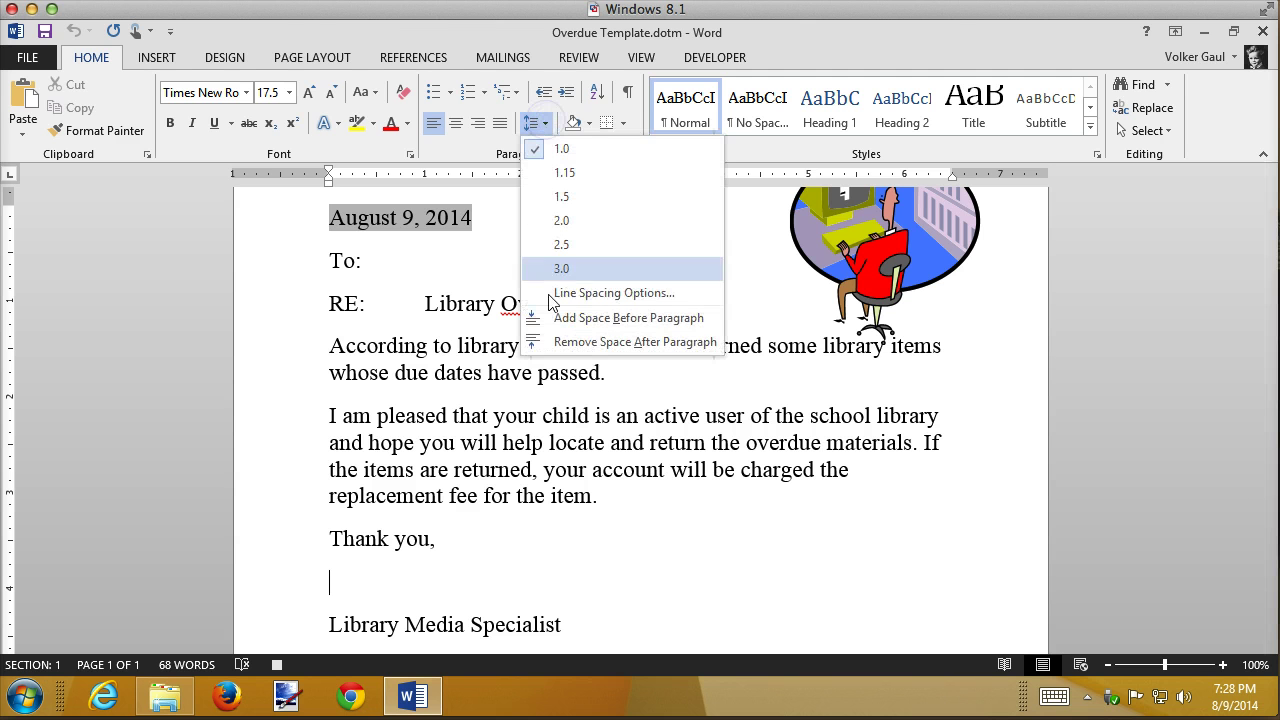
left_click(563, 340)
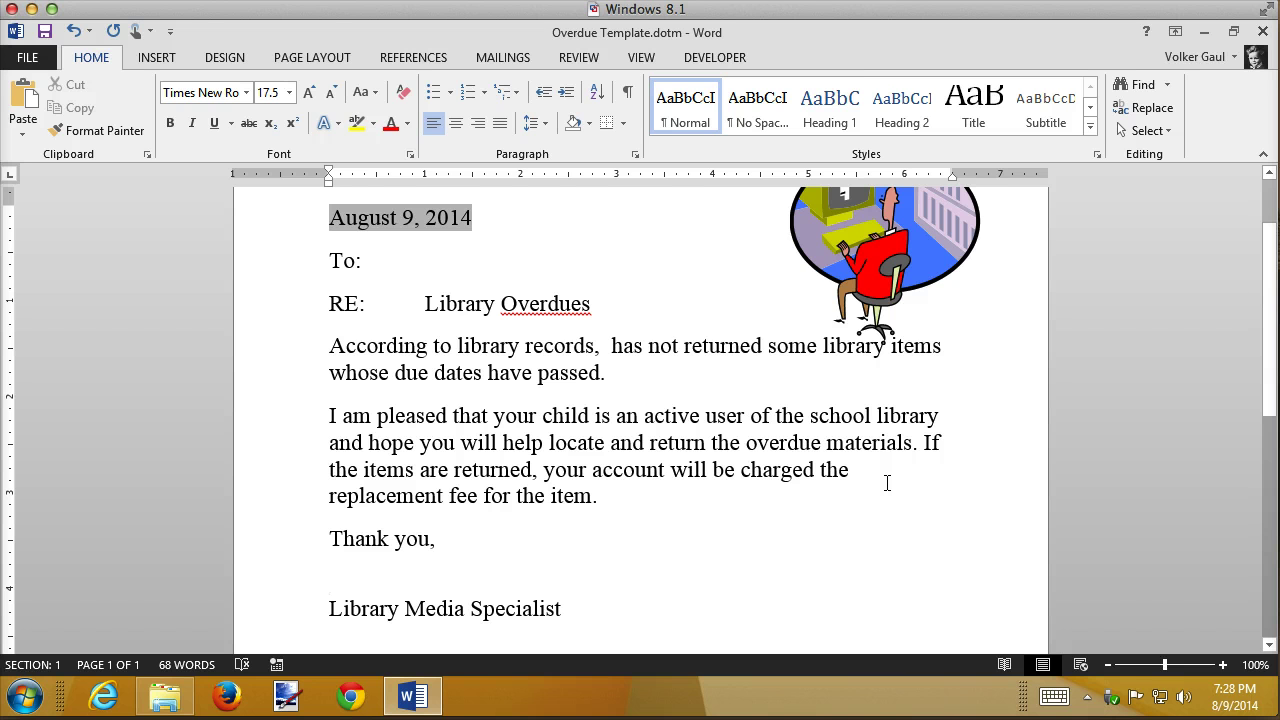
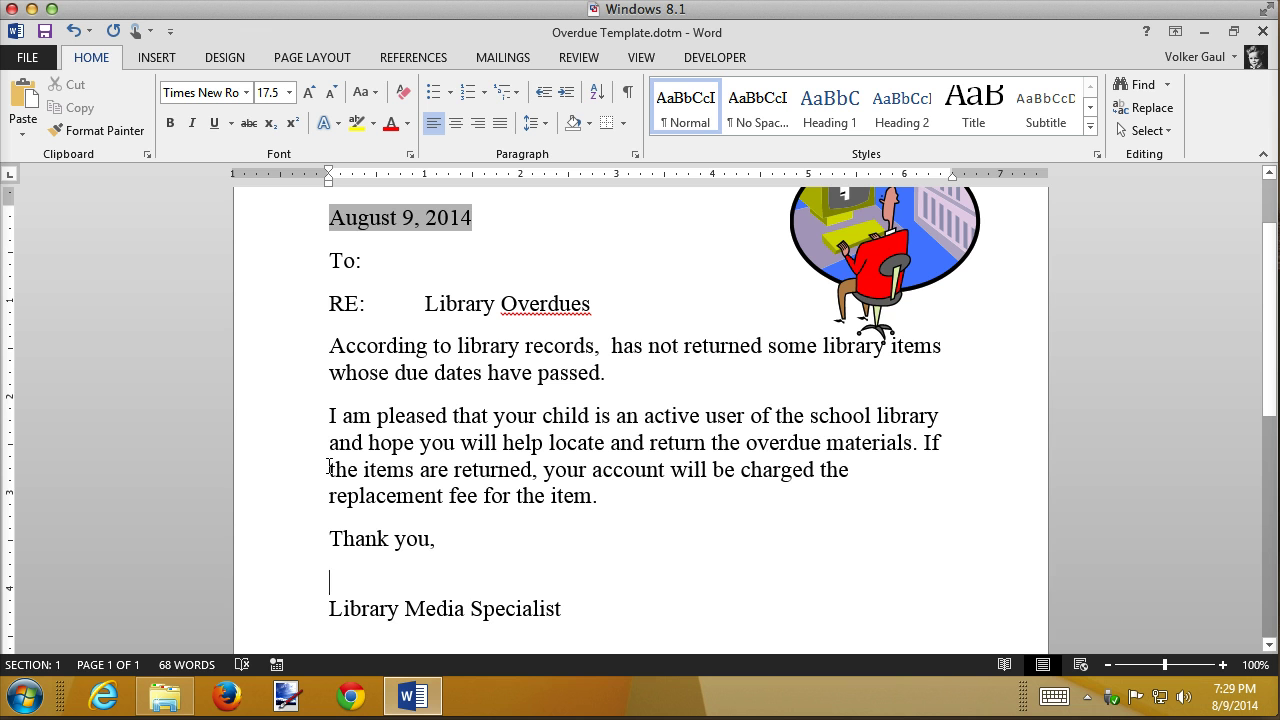
key("Delete")
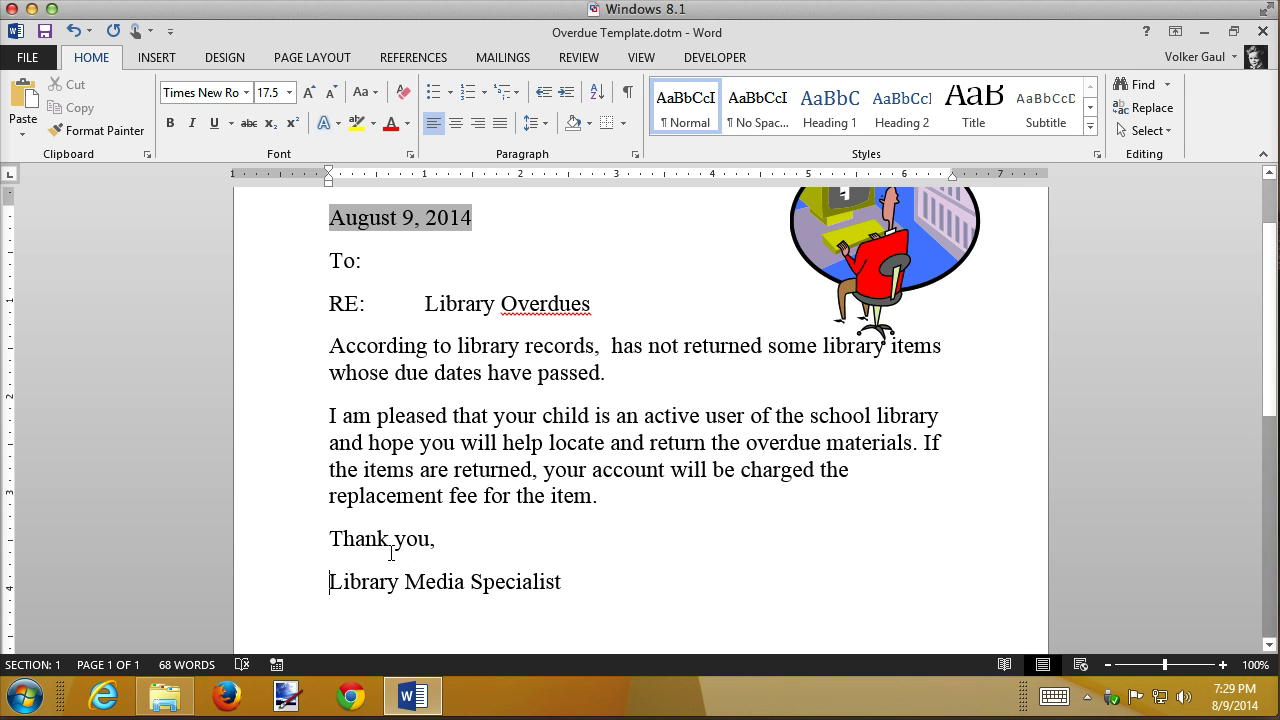
- Save Overdue Template.dotm and close Word
left_click(429, 617)
left_click(569, 582)
left_click(46, 33)
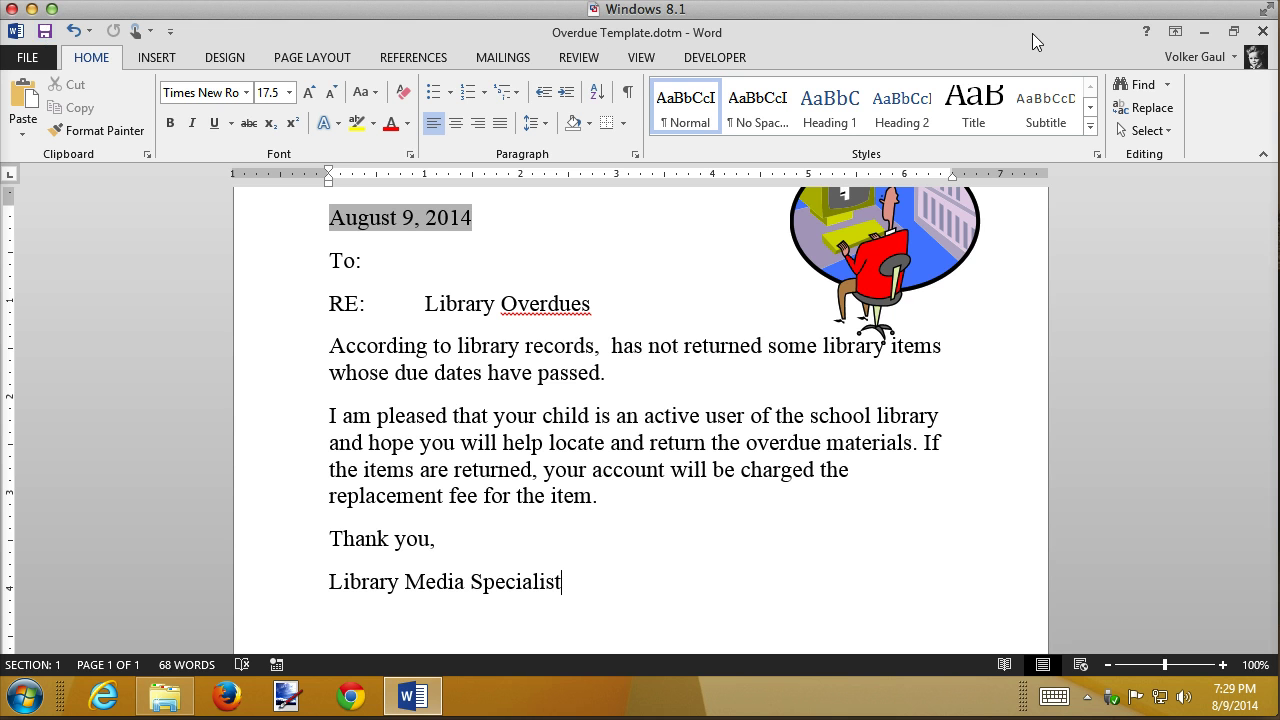
left_click(1263, 31)
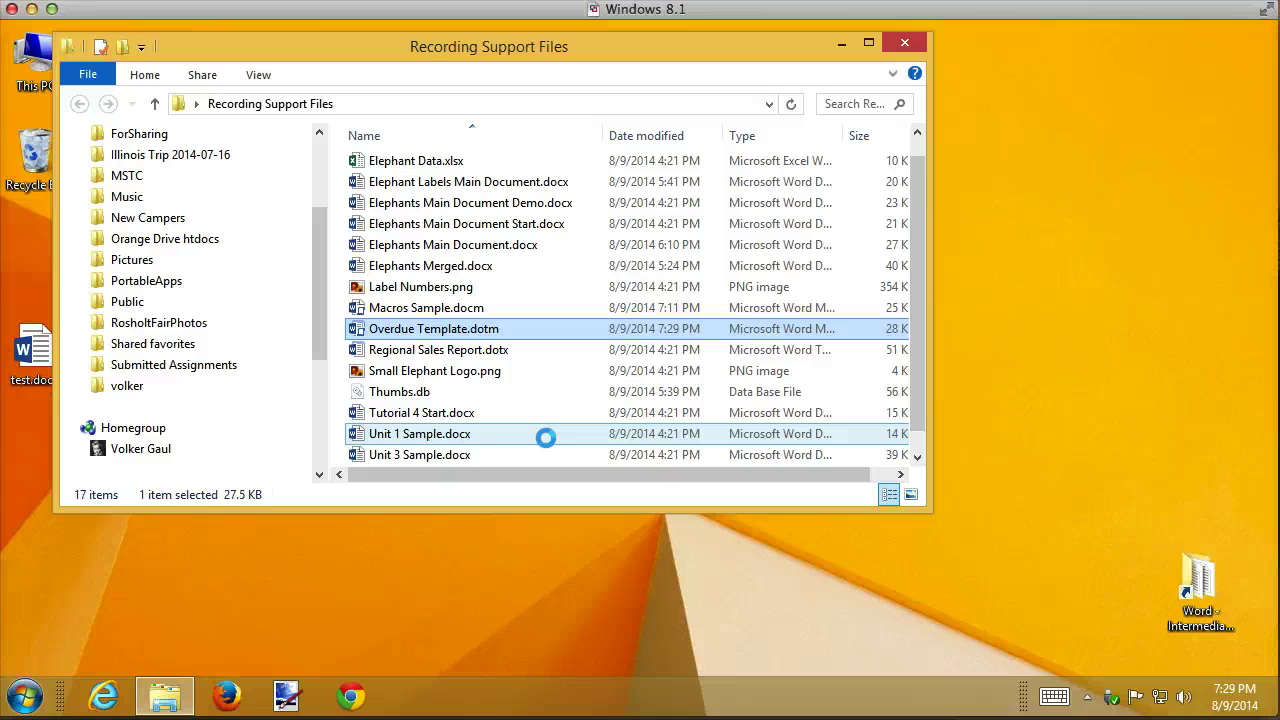
double_click(445, 335)
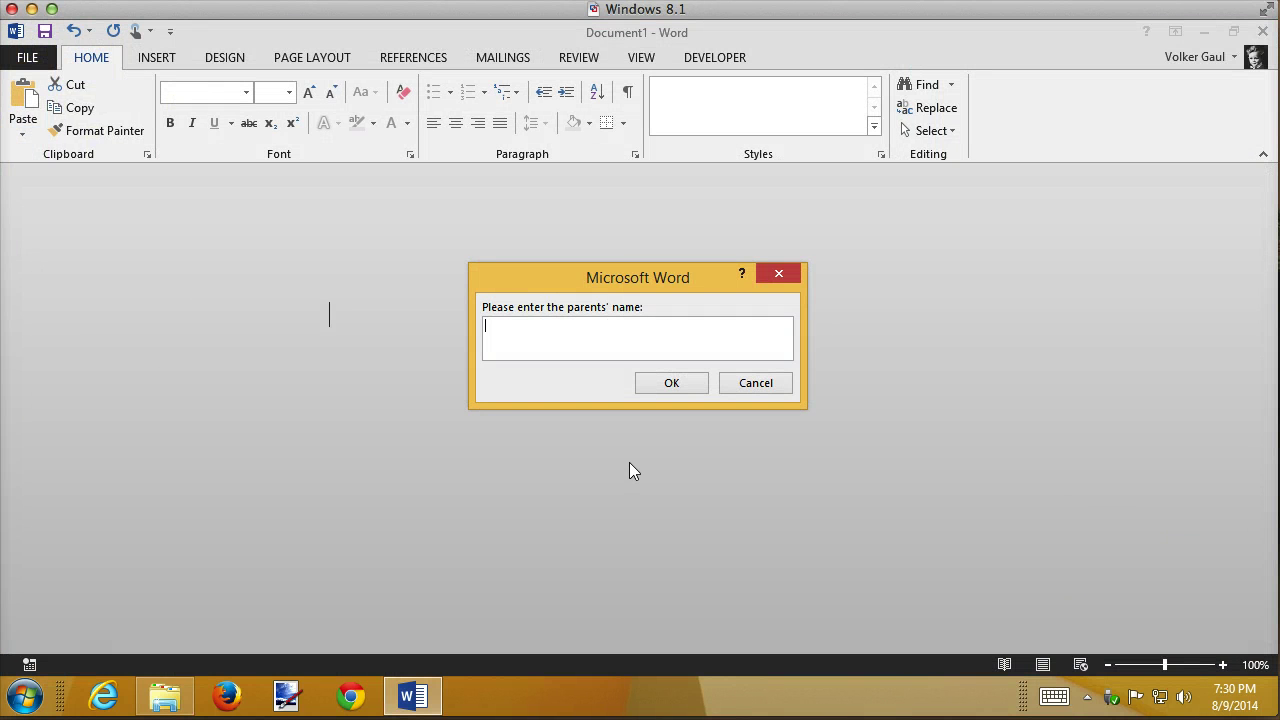
left_click(692, 388)
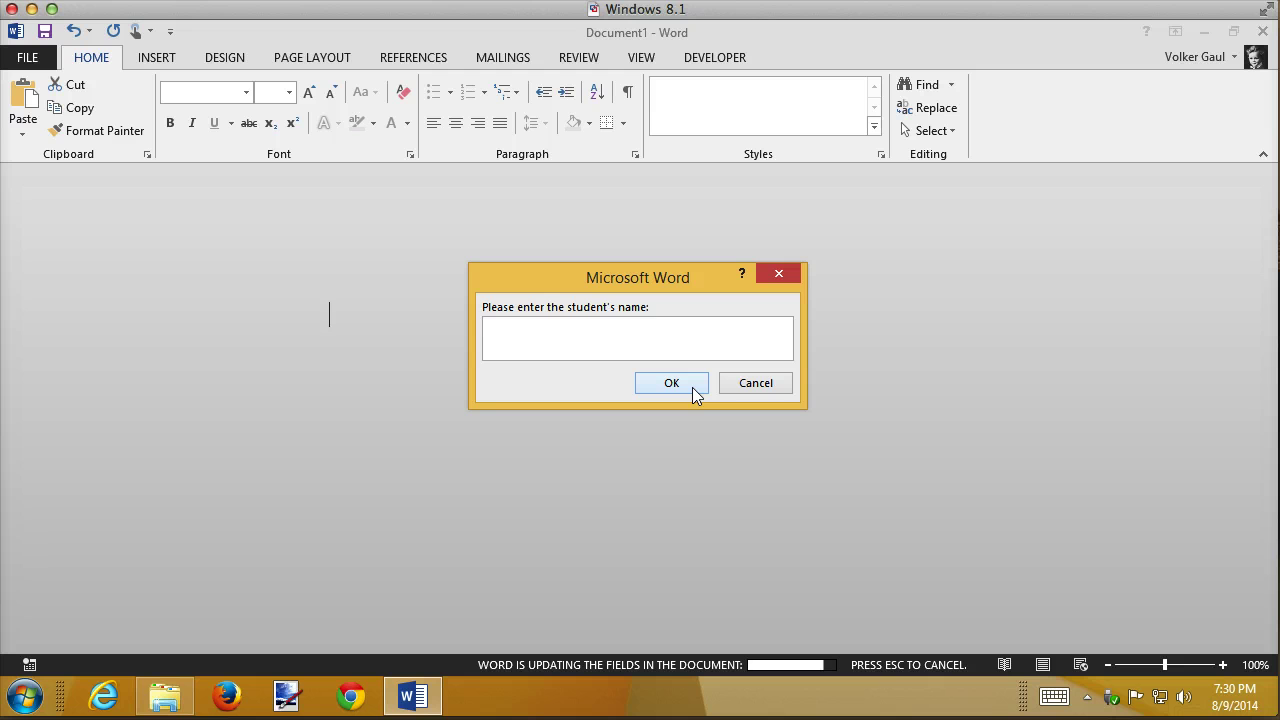
type("M")
key("BackSpace")
left_click(686, 390)
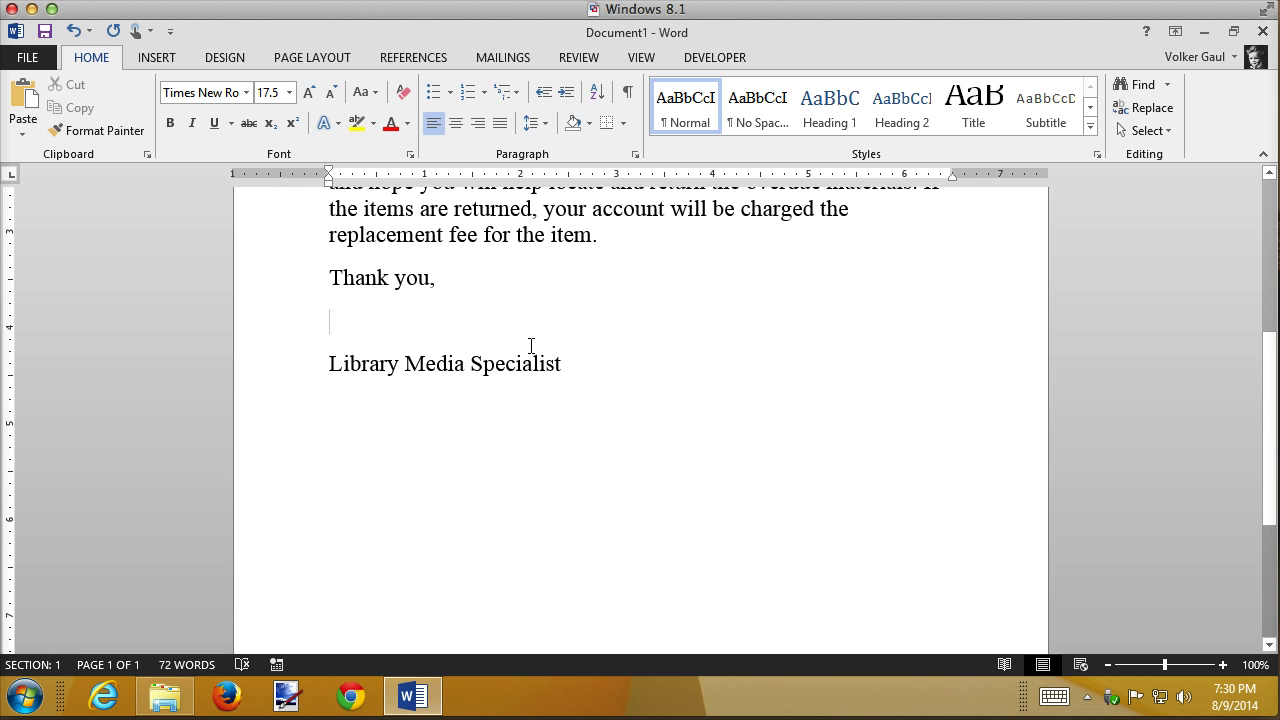
scroll(531, 343, "up", 5)
scroll(569, 390, "down", 5)
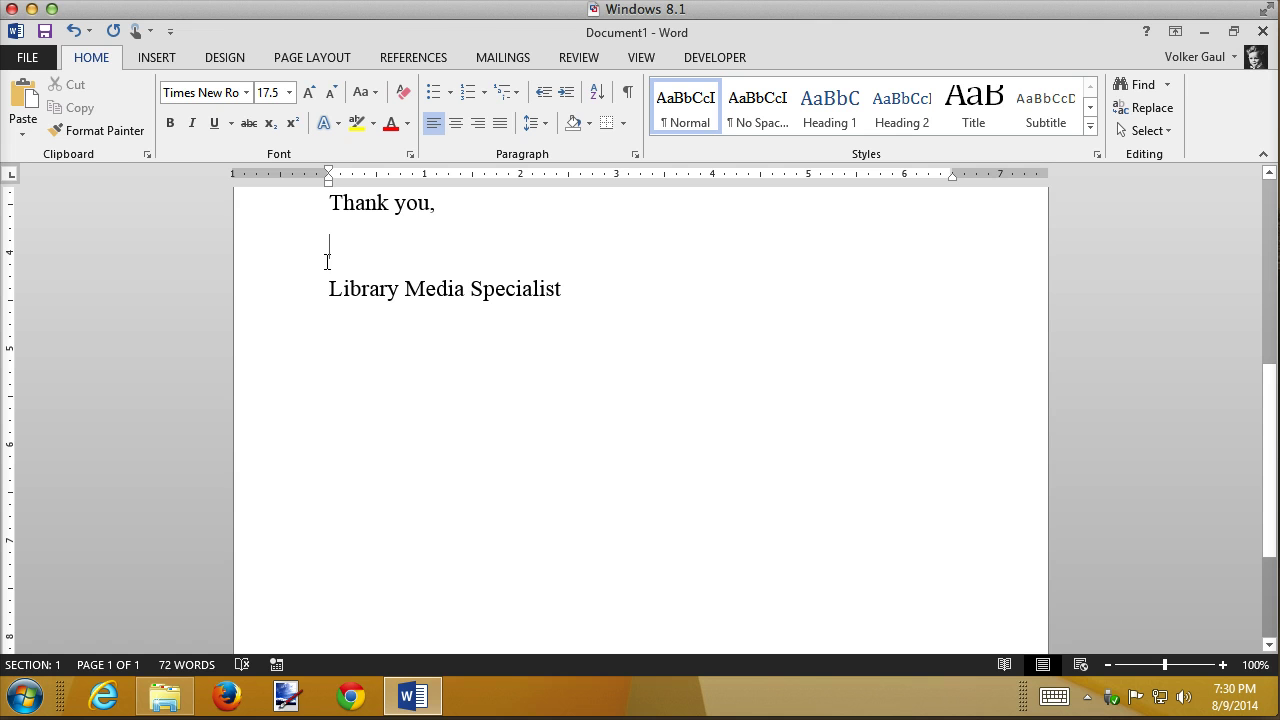
left_click(1260, 34)
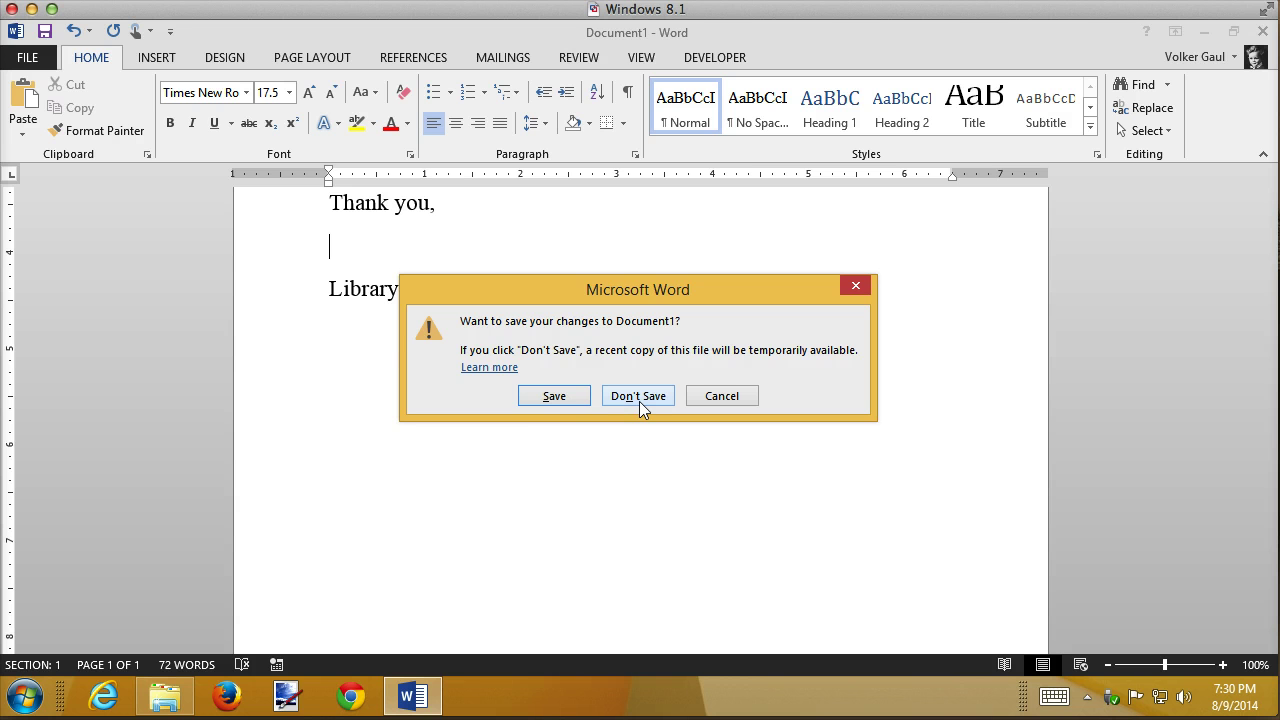
left_click(639, 396)
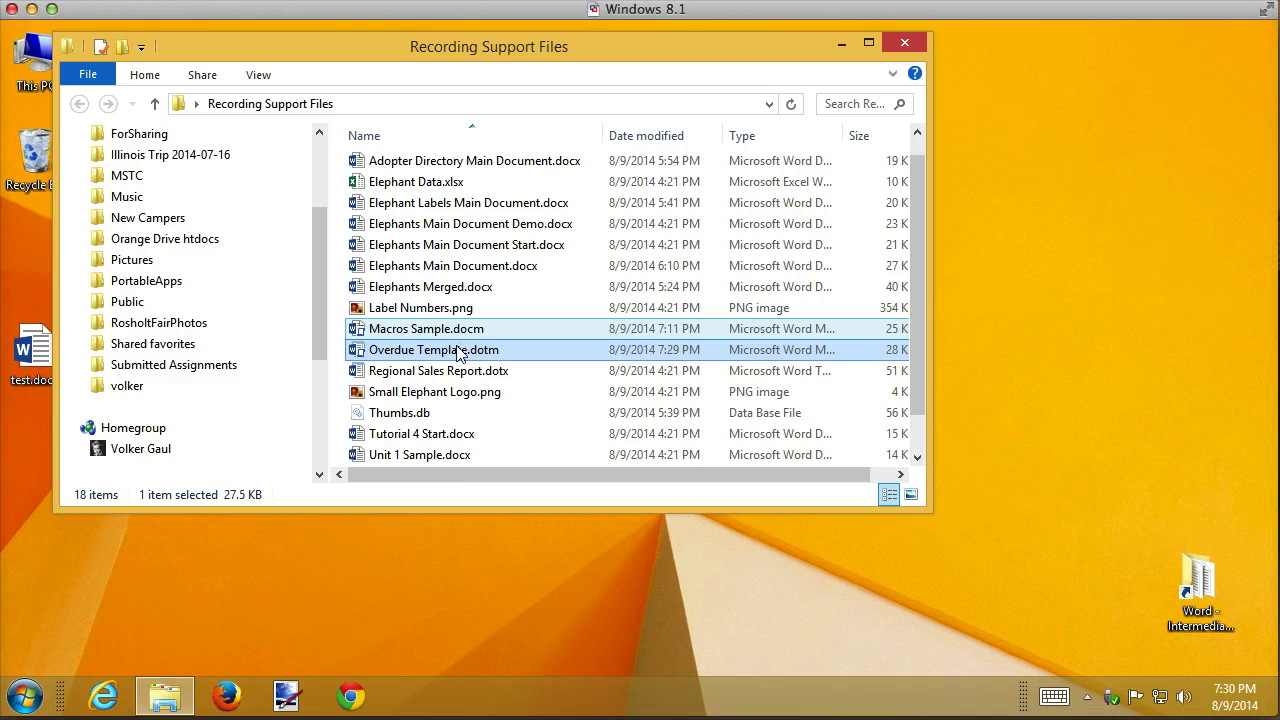
- Open Overdue Template.dotm itself from File Explorer and scroll down to its closing
right_click(441, 352)
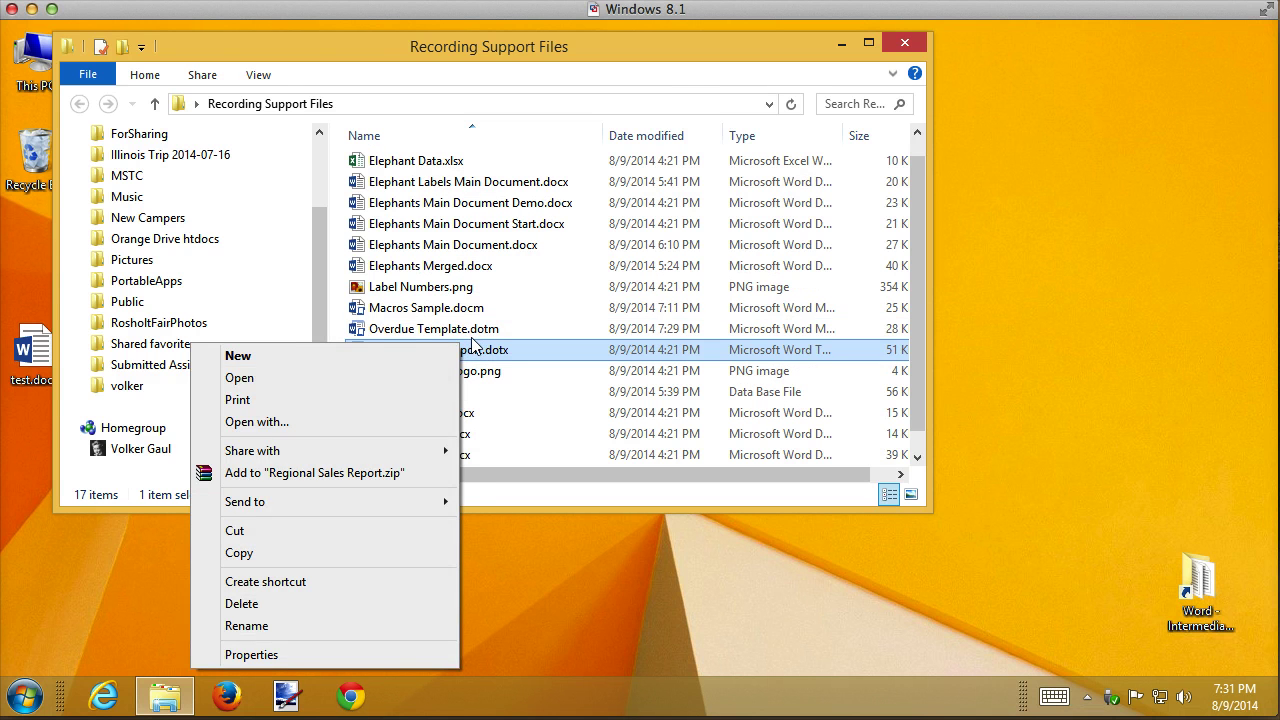
left_click(474, 336)
right_click(474, 336)
left_click(267, 367)
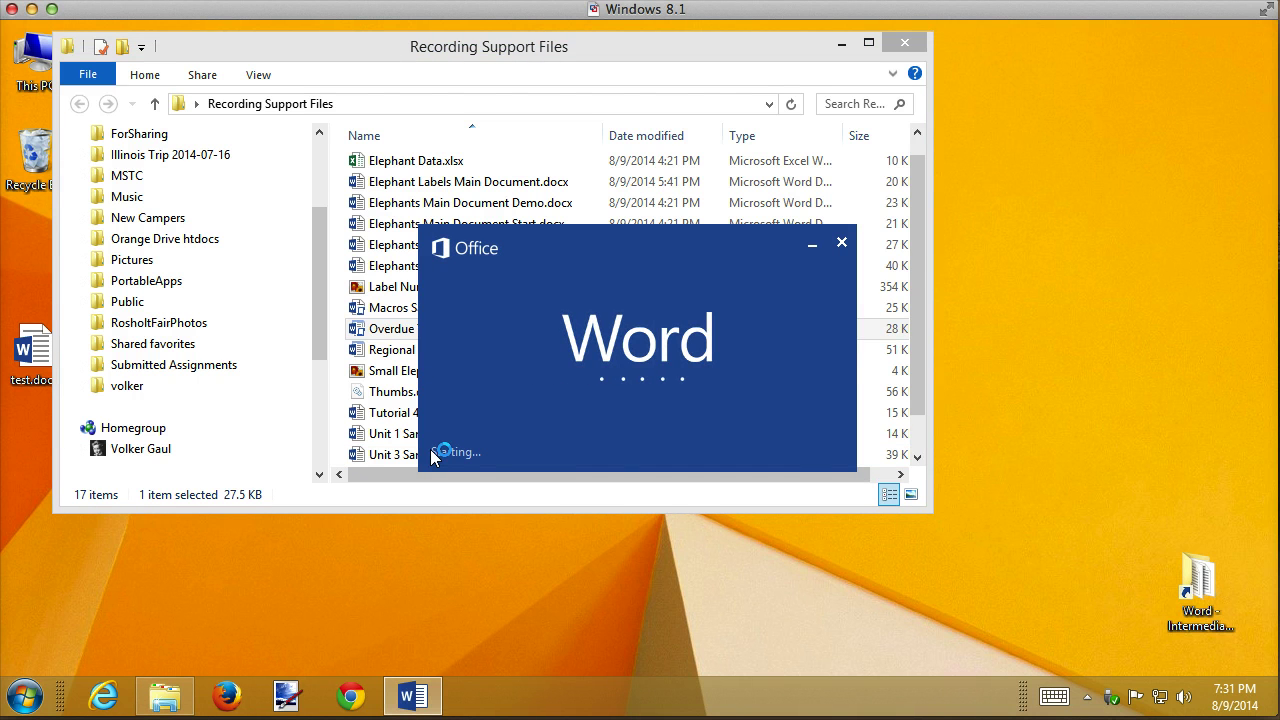
scroll(435, 455, "down", 2)
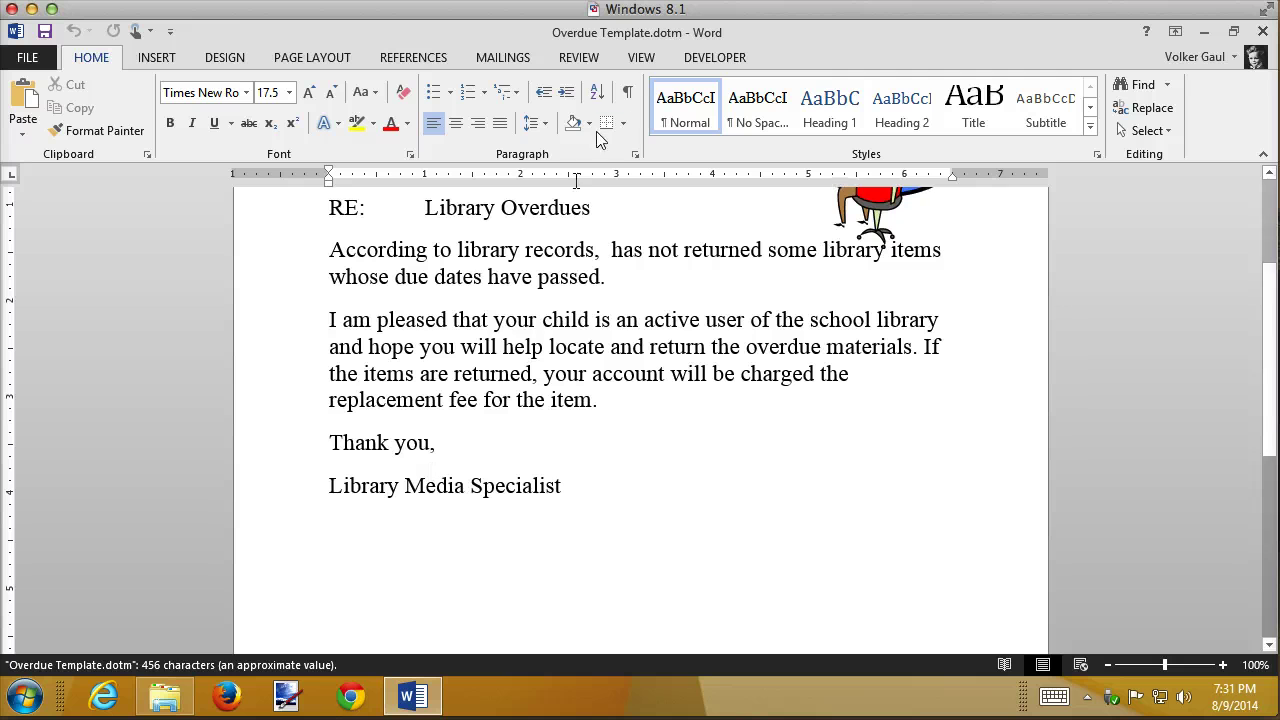
left_click(627, 92)
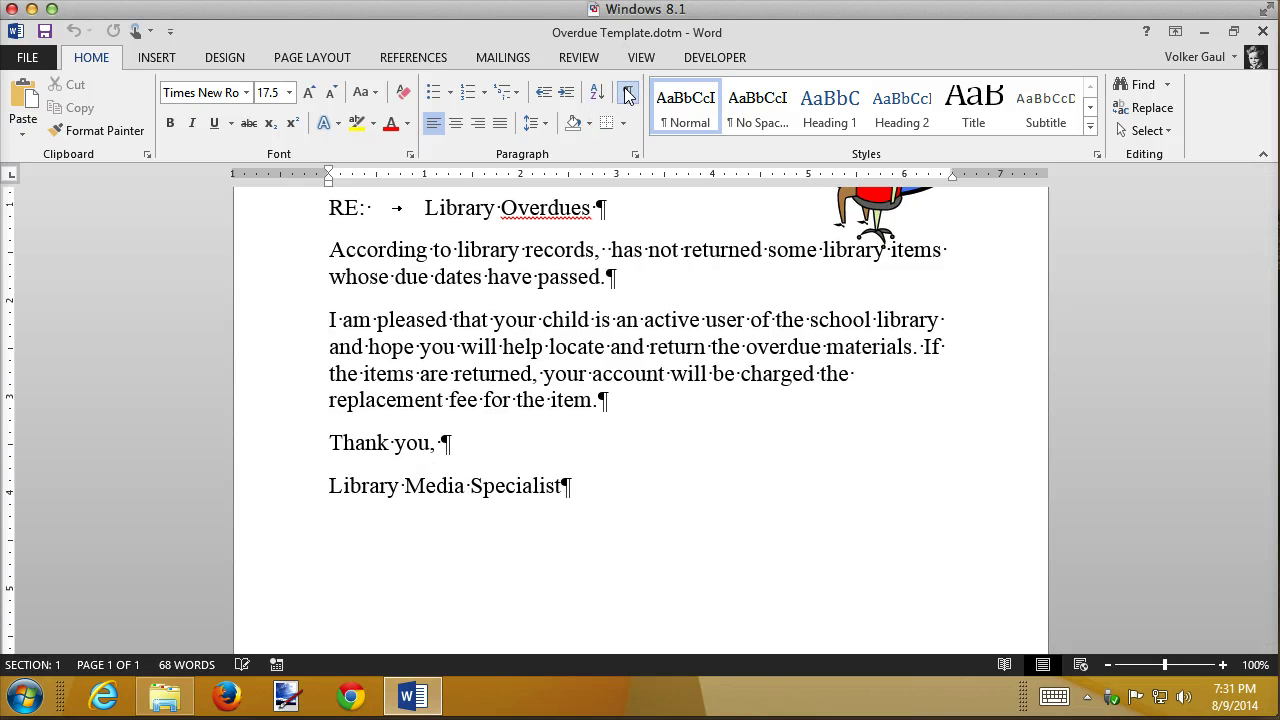
left_click(627, 92)
left_click(500, 314)
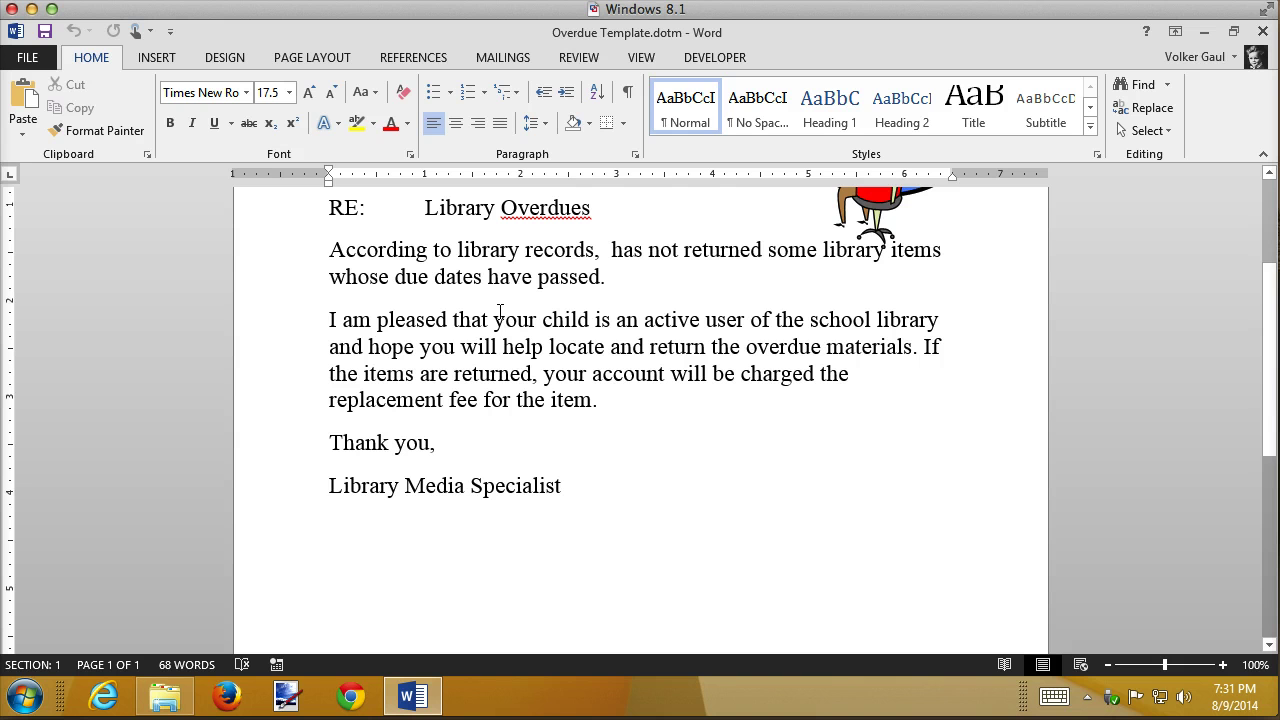
key("Return")
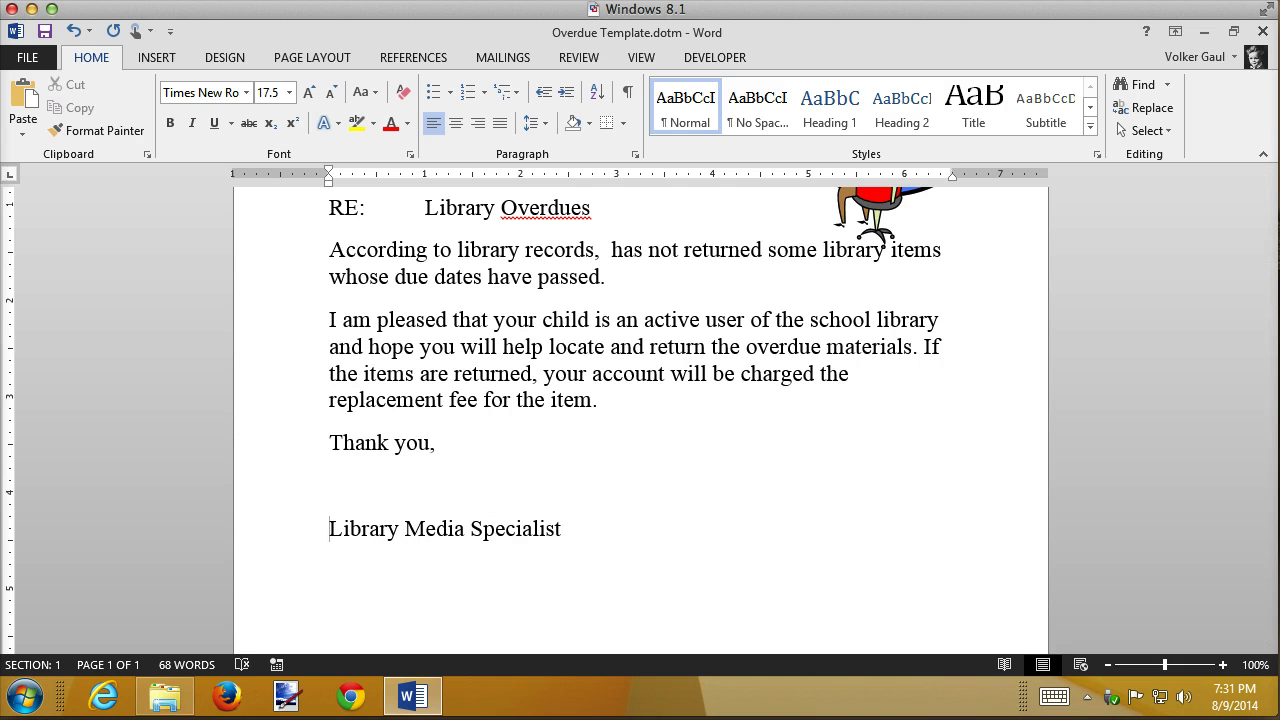
key("Up")
left_click(533, 122)
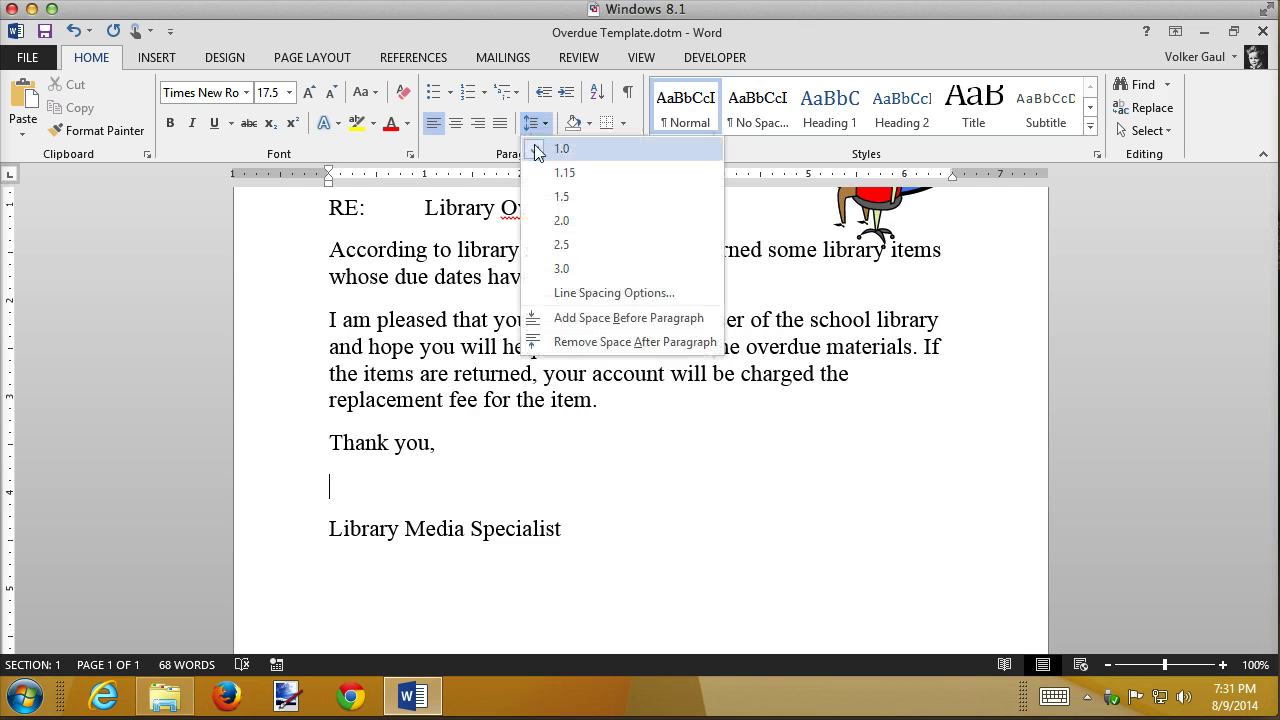
left_click(576, 341)
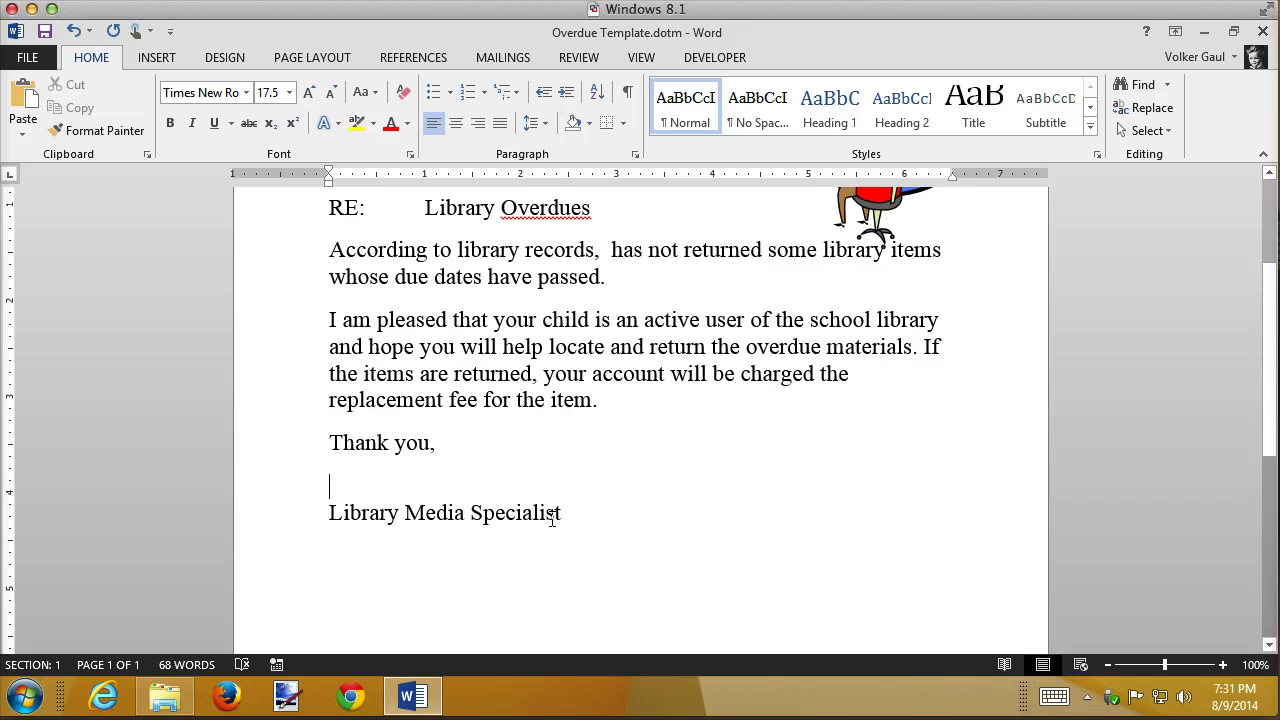
key("Delete")
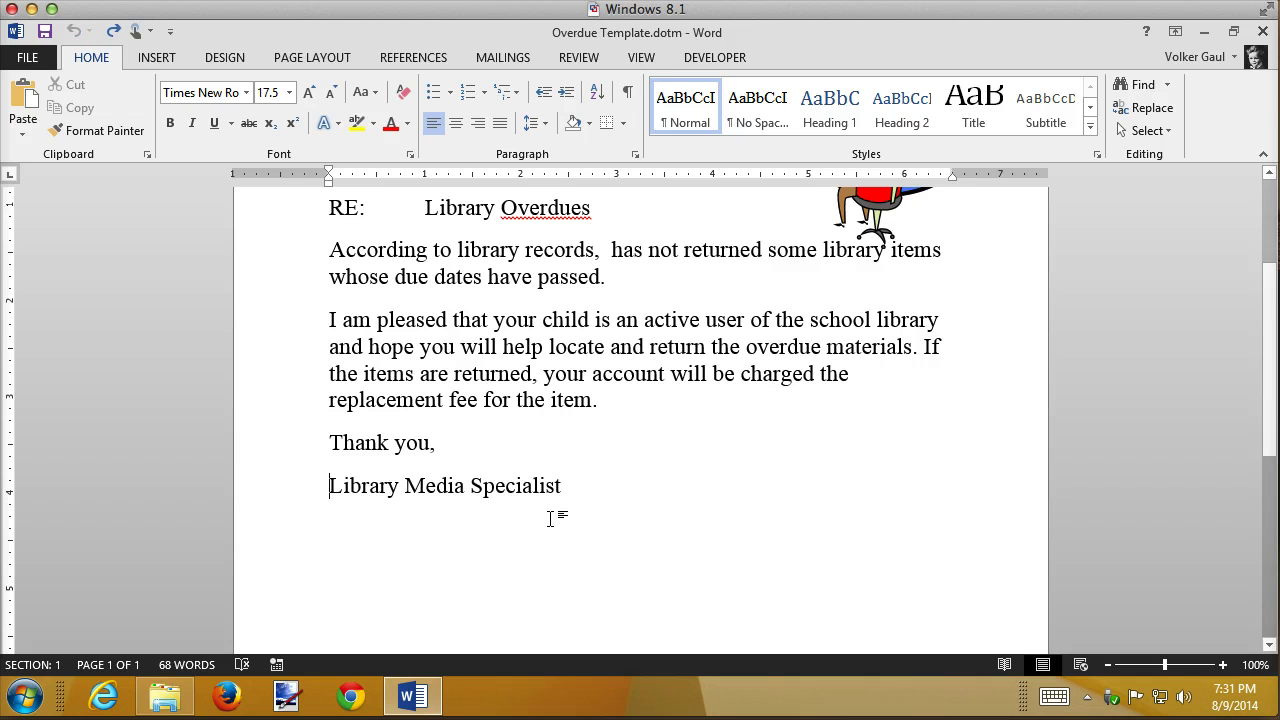
key("ctrl+Home")
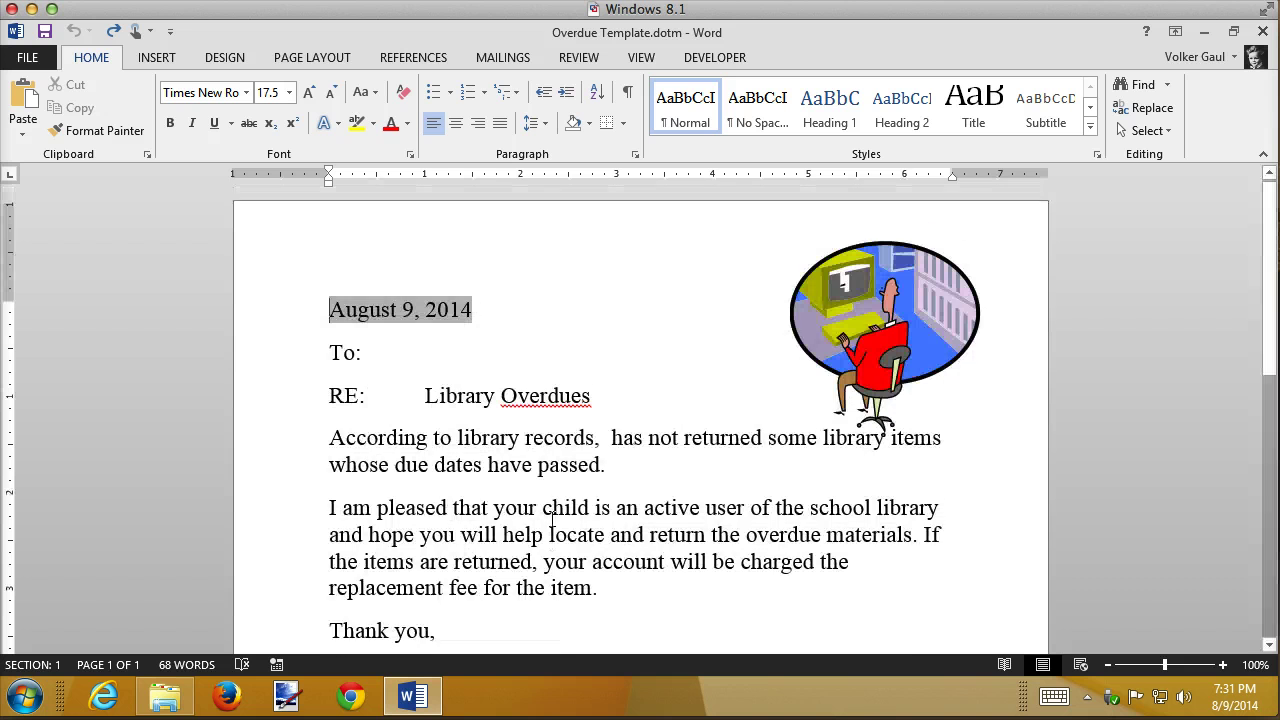
- Record a new AutoNew macro in Overdue Template.dotm, confirming replacement of the existing one
left_click(277, 664)
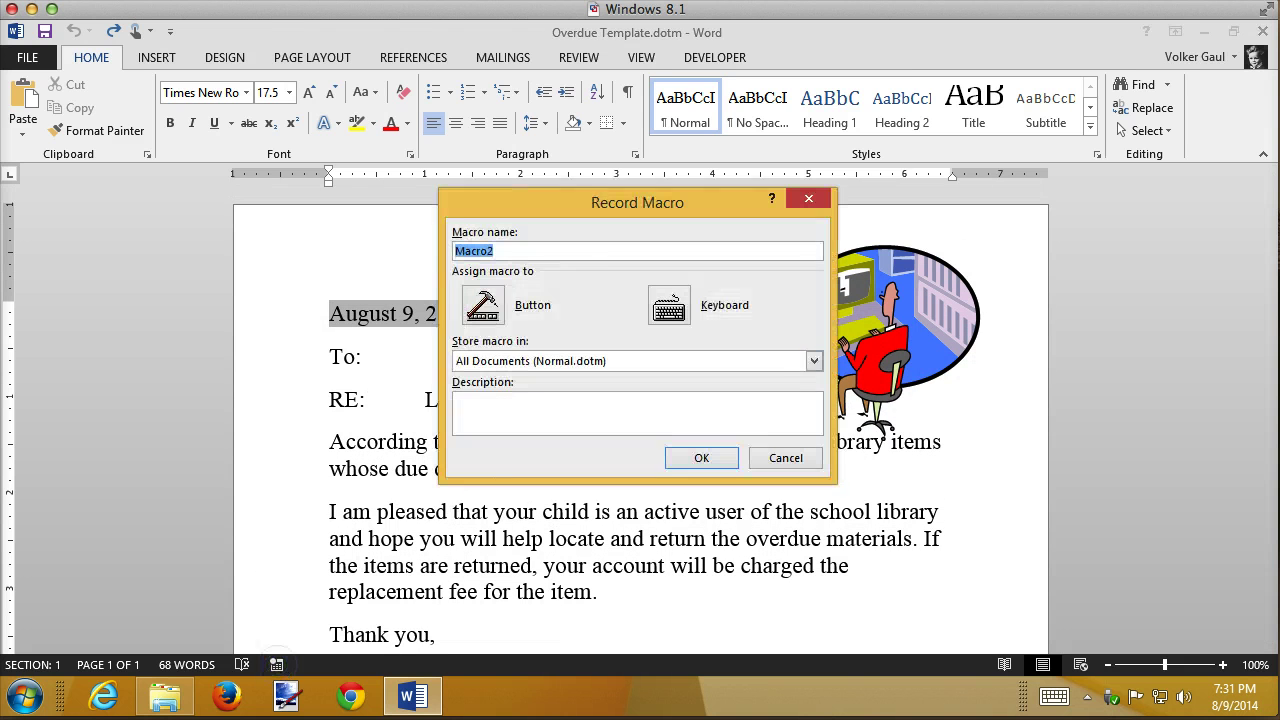
left_click(658, 364)
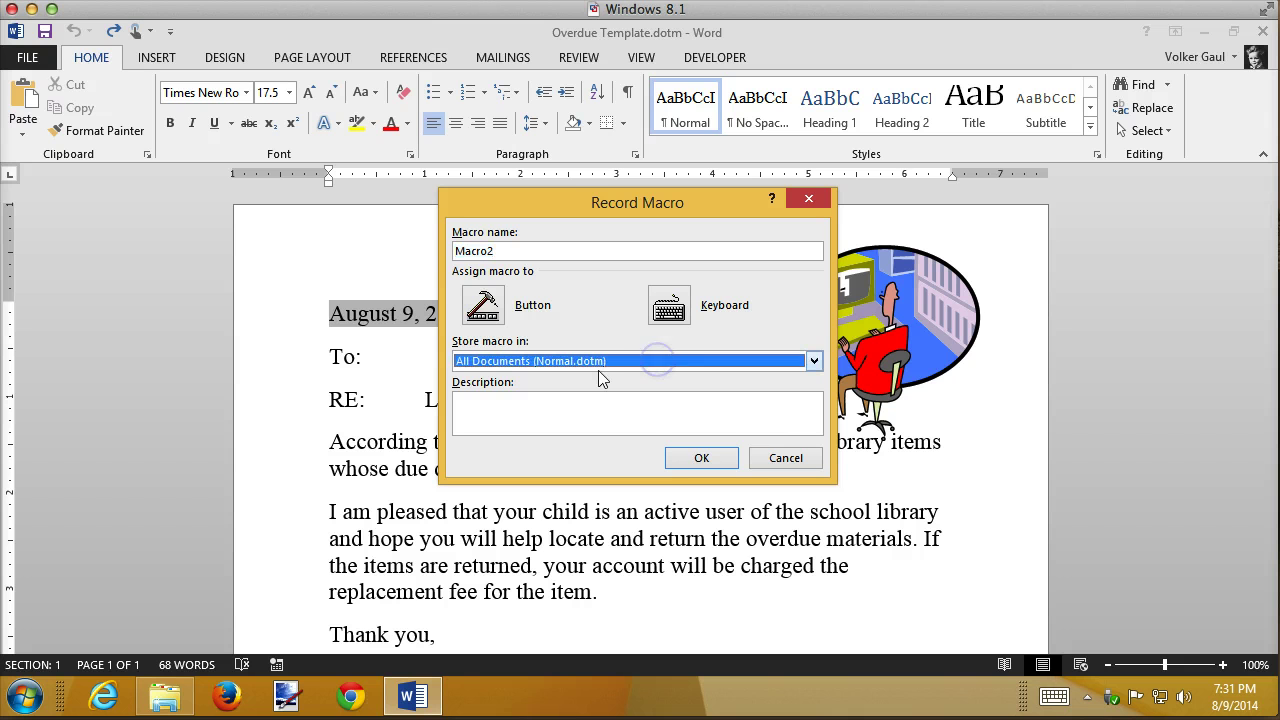
left_click(600, 362)
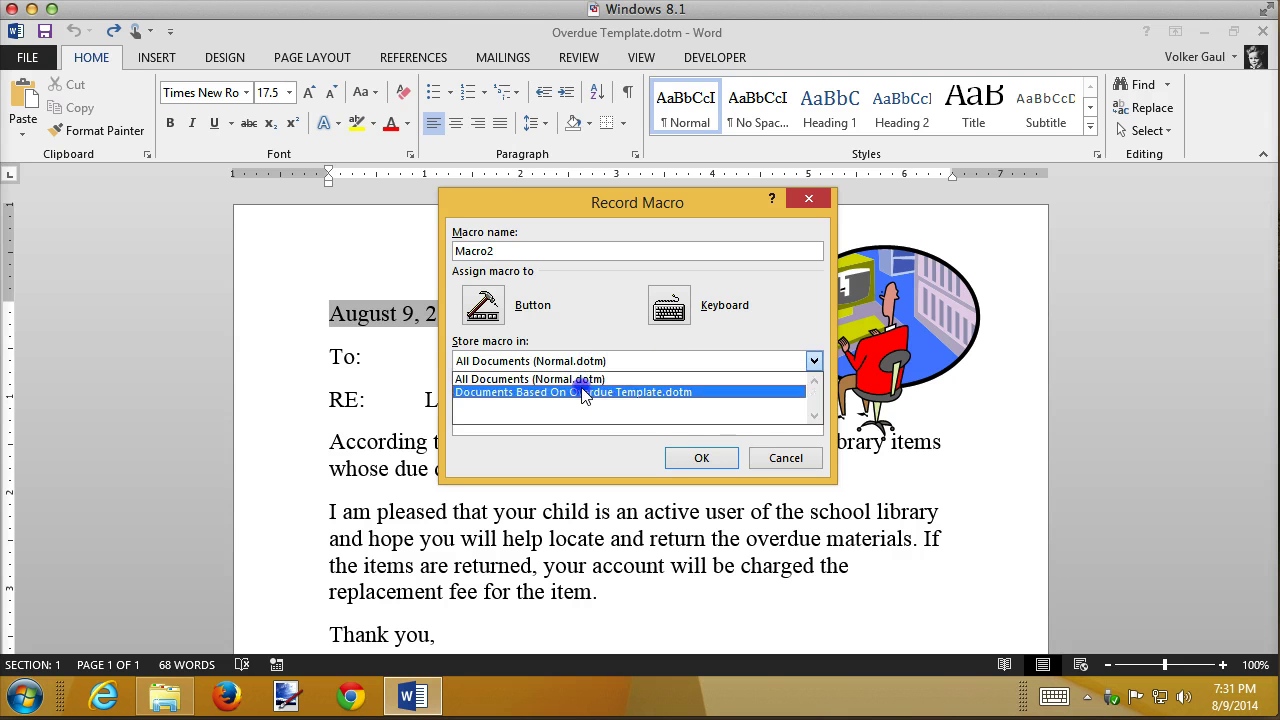
left_click(586, 392)
double_click(480, 252)
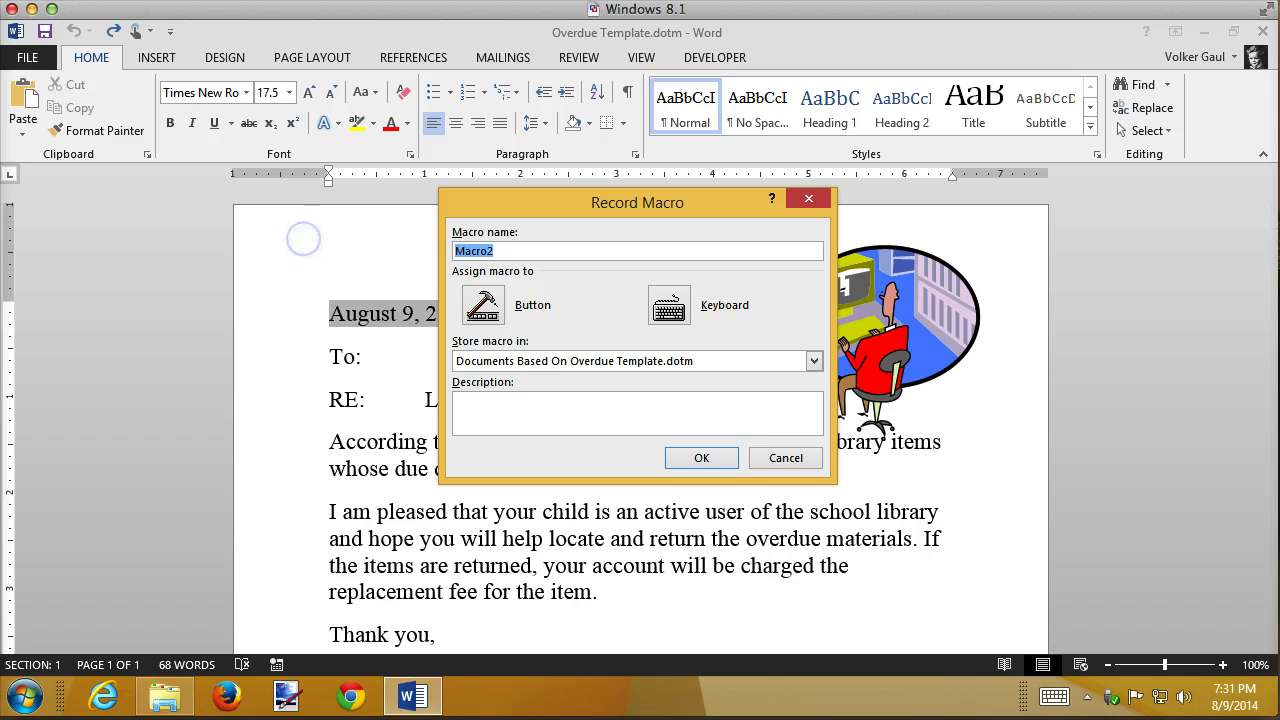
type("AutoNew")
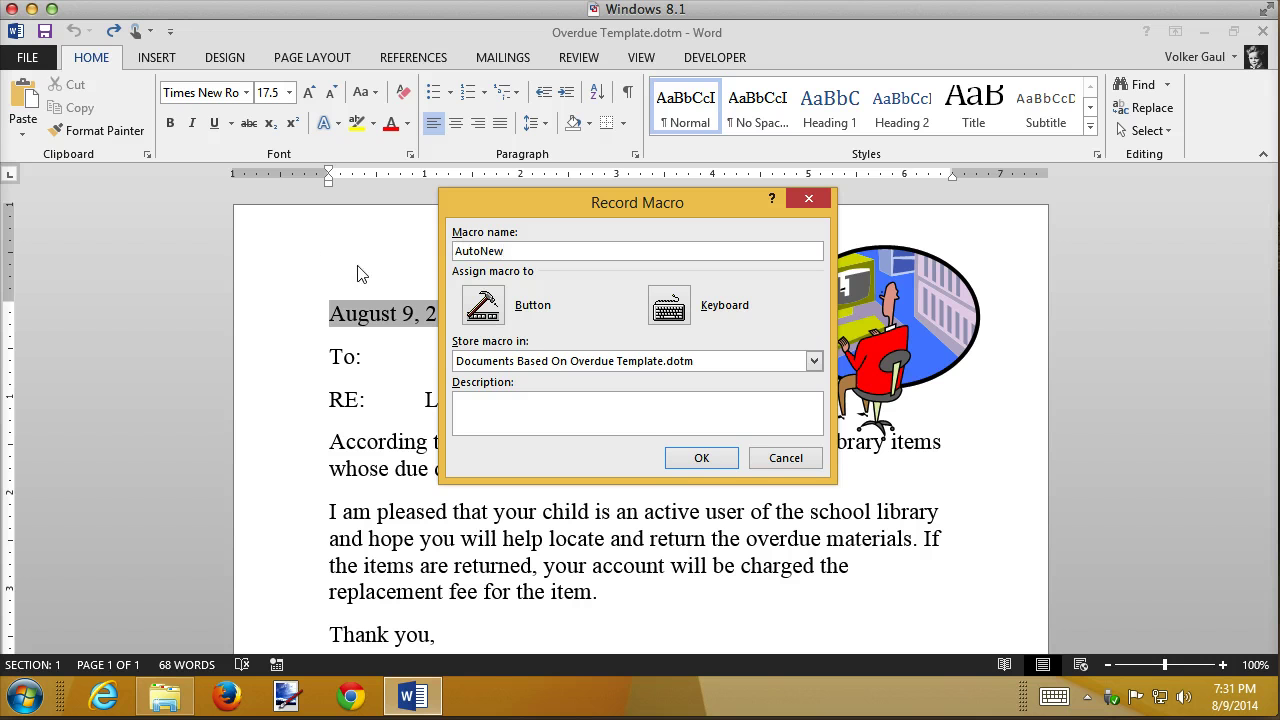
left_click(712, 460)
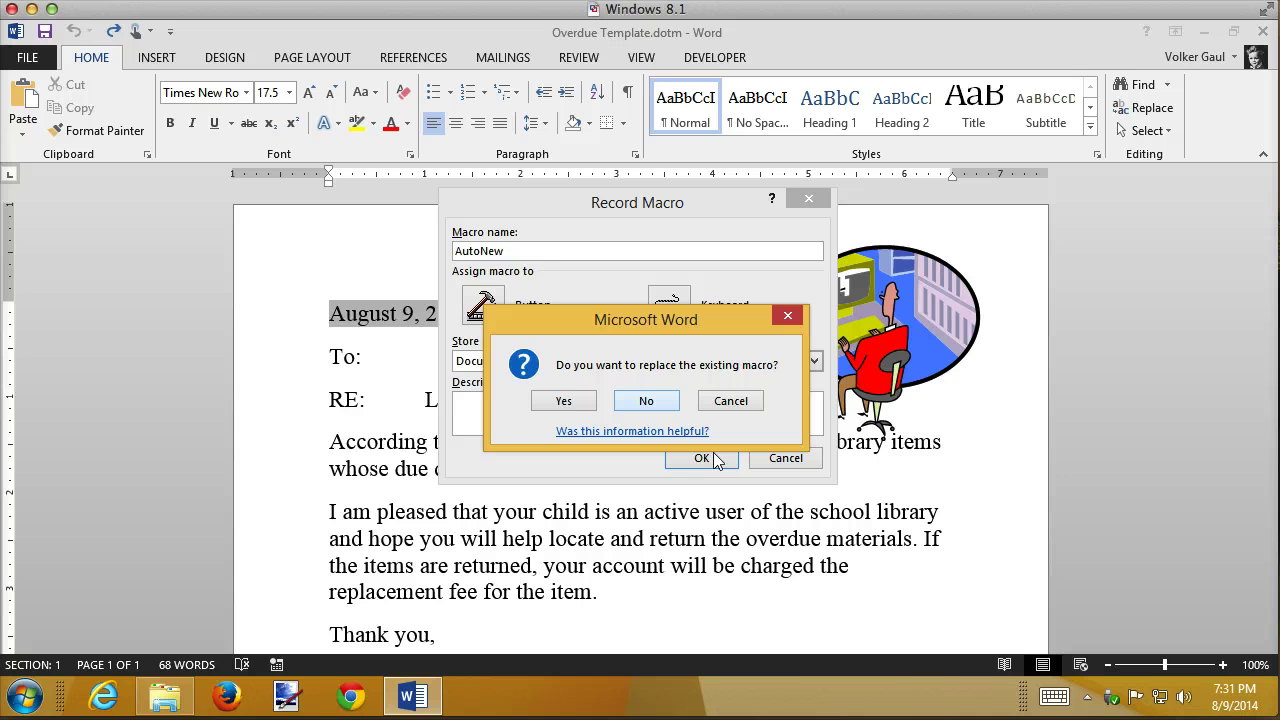
left_click(560, 401)
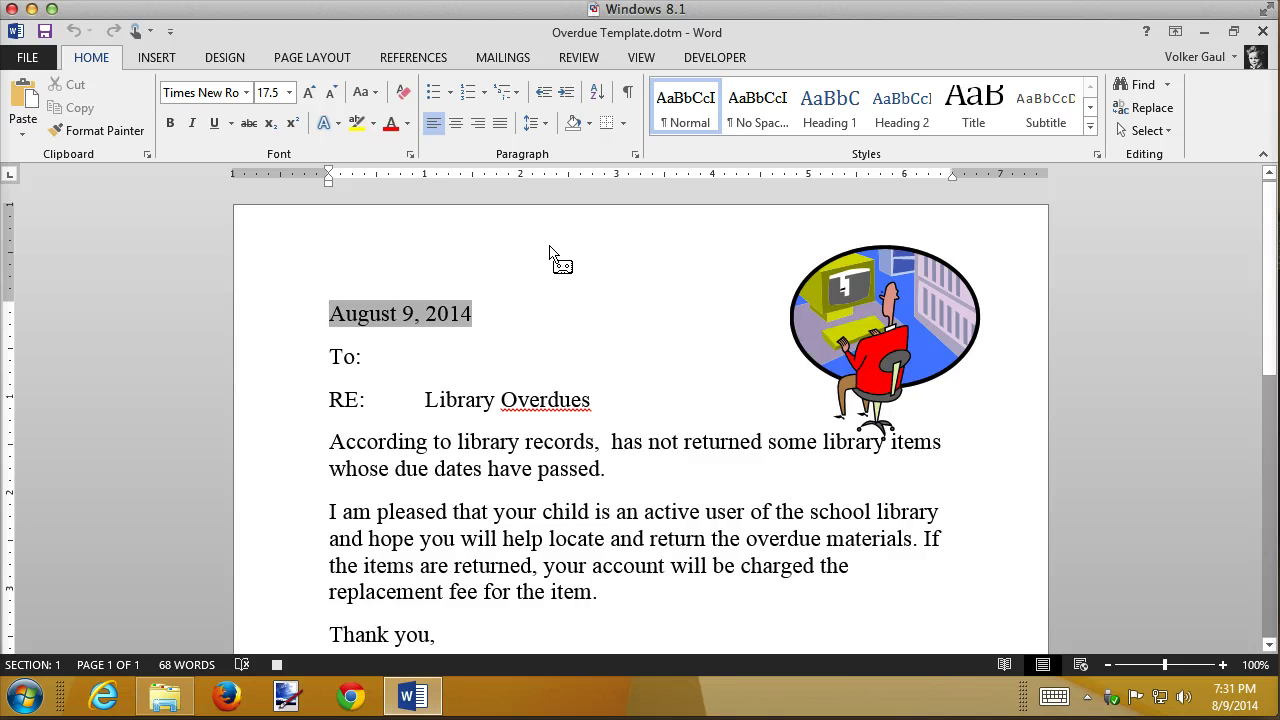
- Insert a blank line above Library Media Specialist with no space after, then stop recording
key("ctrl+End")
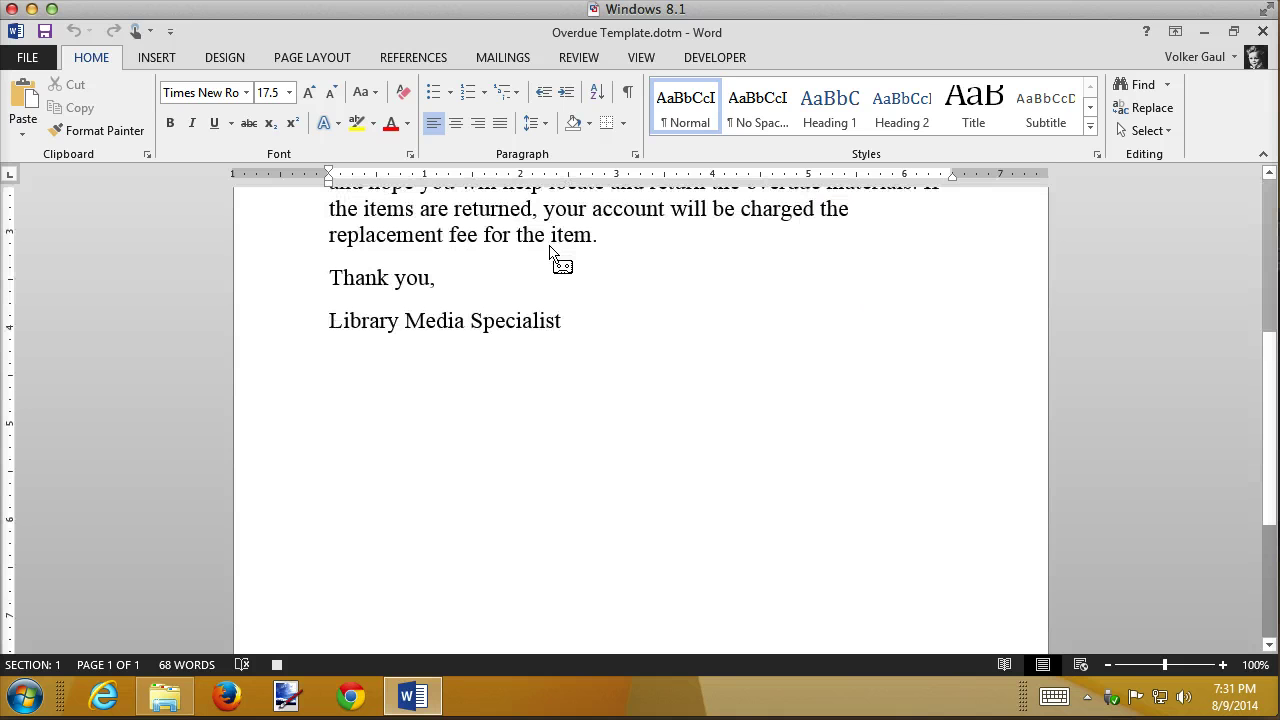
key("Home")
key("Return")
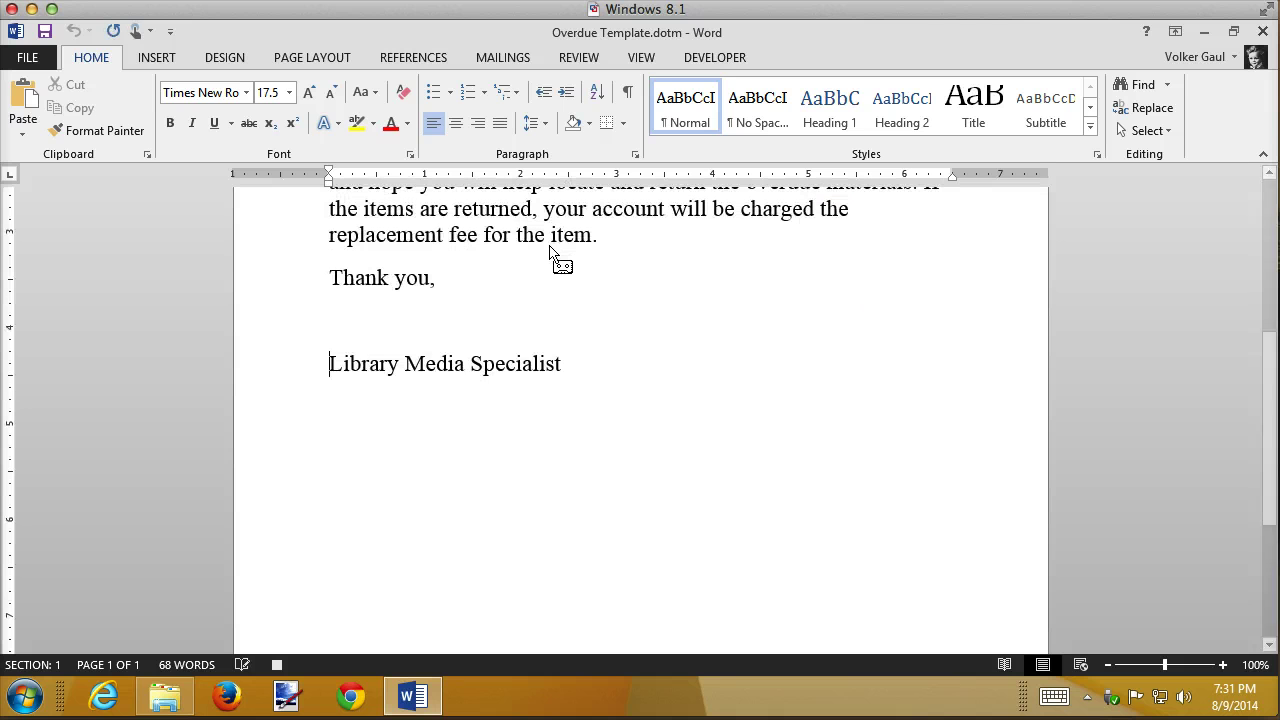
key("Up")
left_click(544, 124)
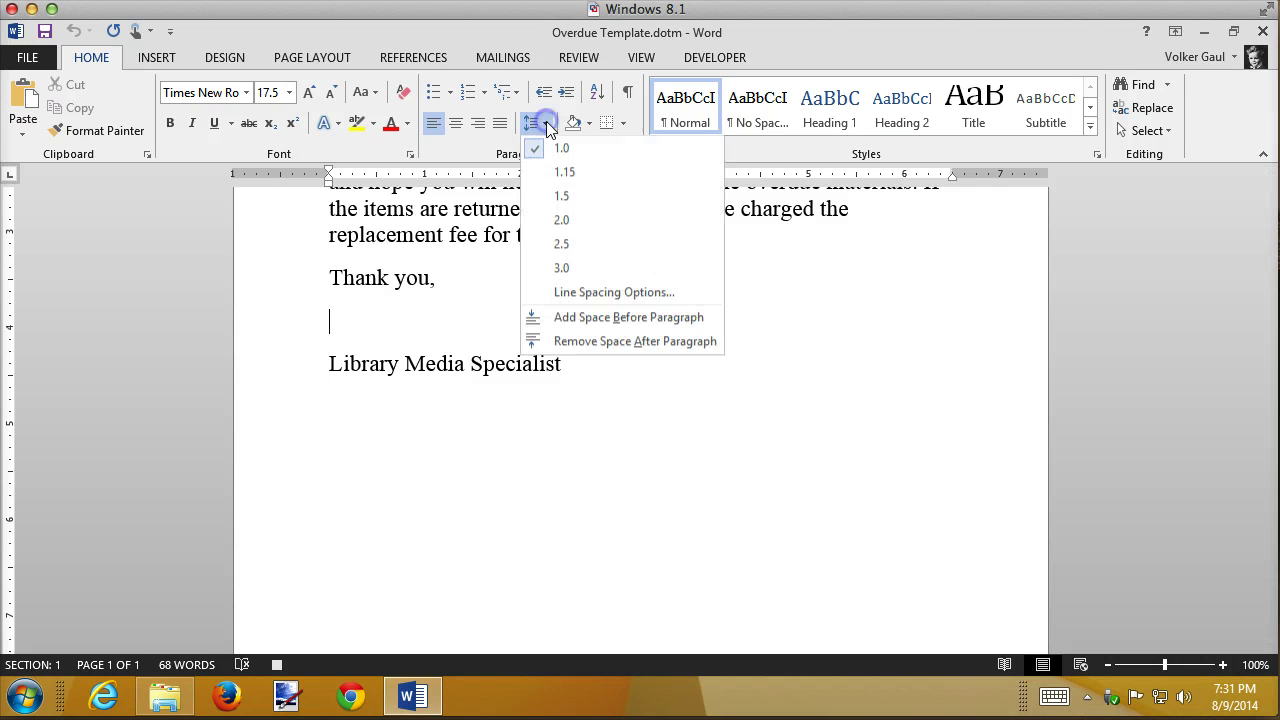
left_click(577, 342)
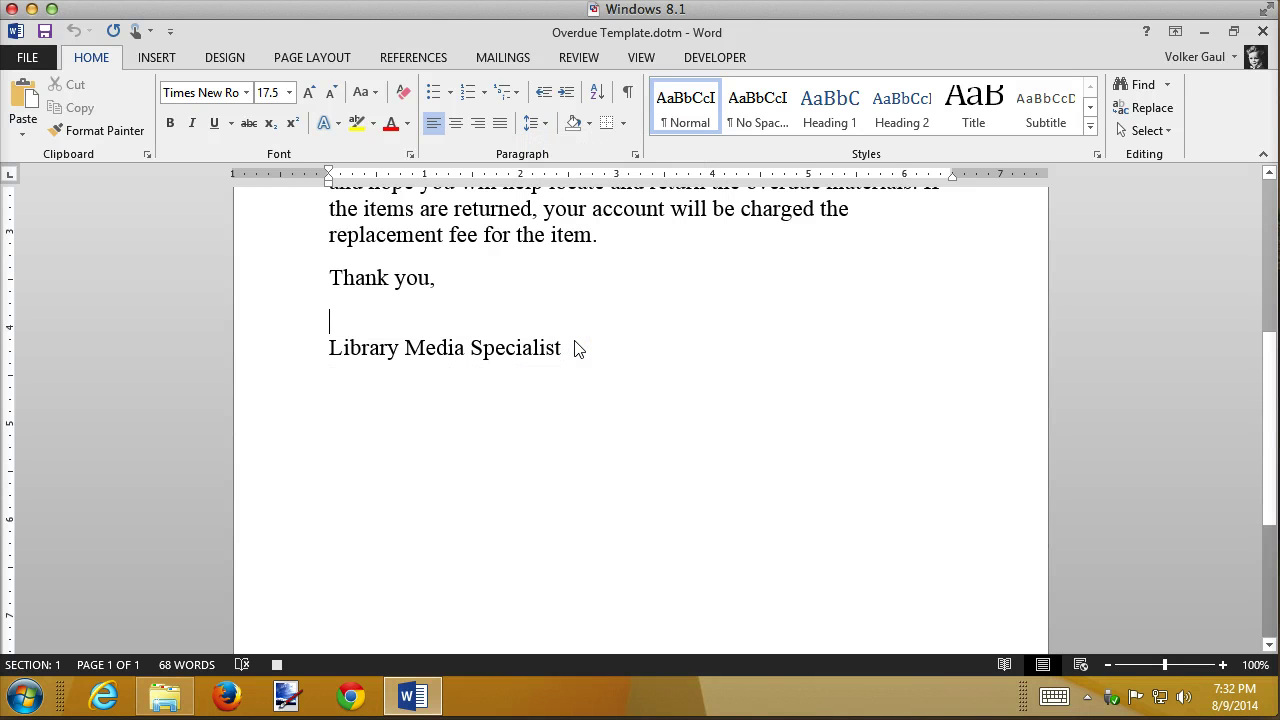
left_click(277, 664)
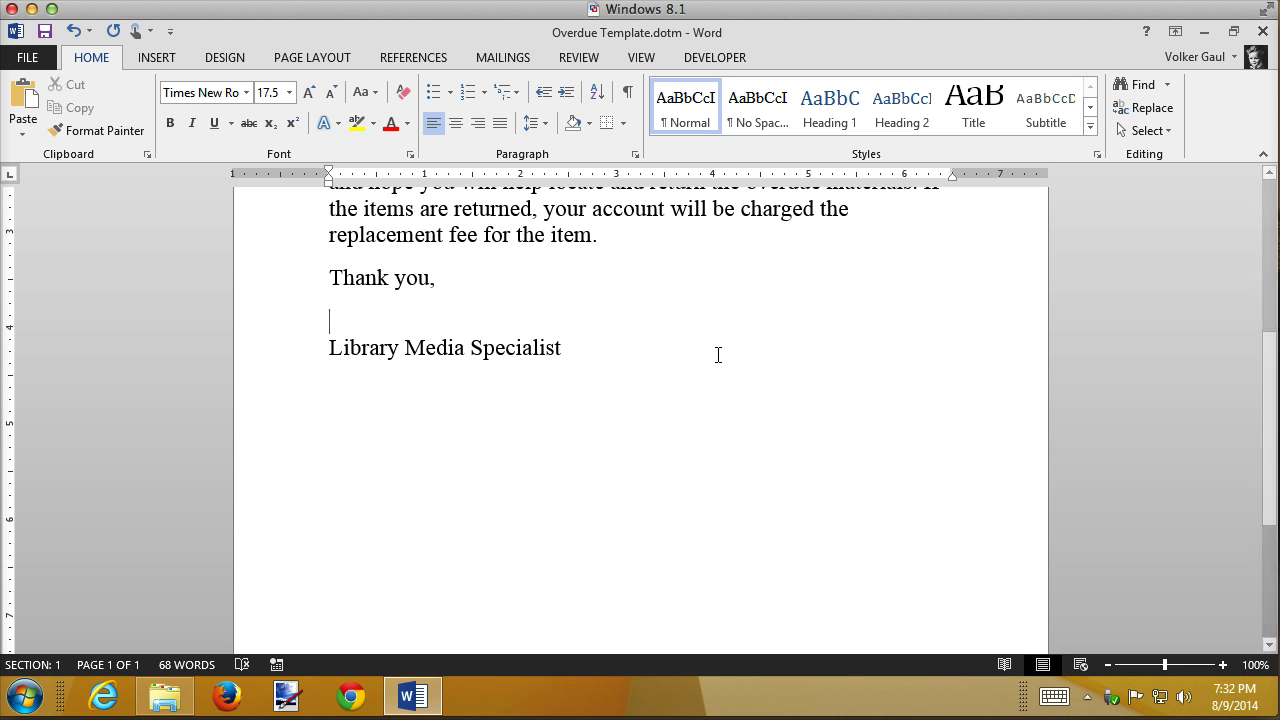
- Undo the blank line above Library Media Specialist, test redo and undo, then close the template
key("Delete")
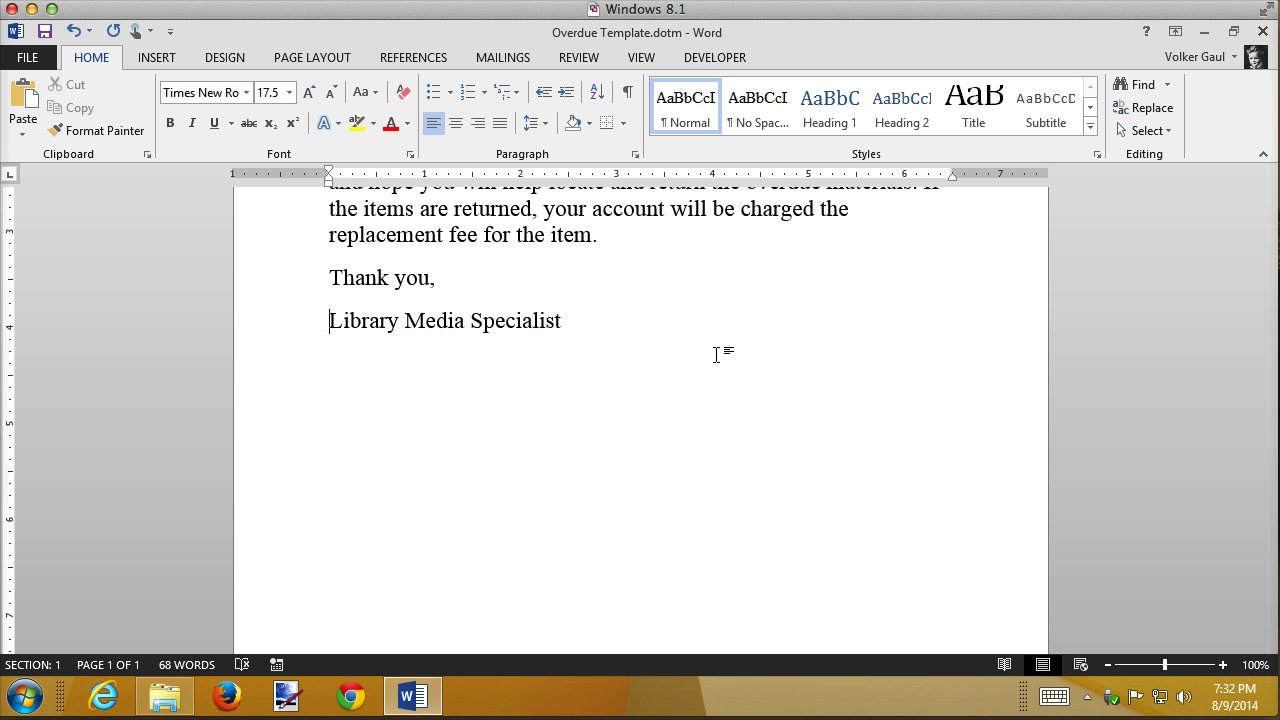
scroll(716, 354, "up", 6)
scroll(716, 354, "down", 10)
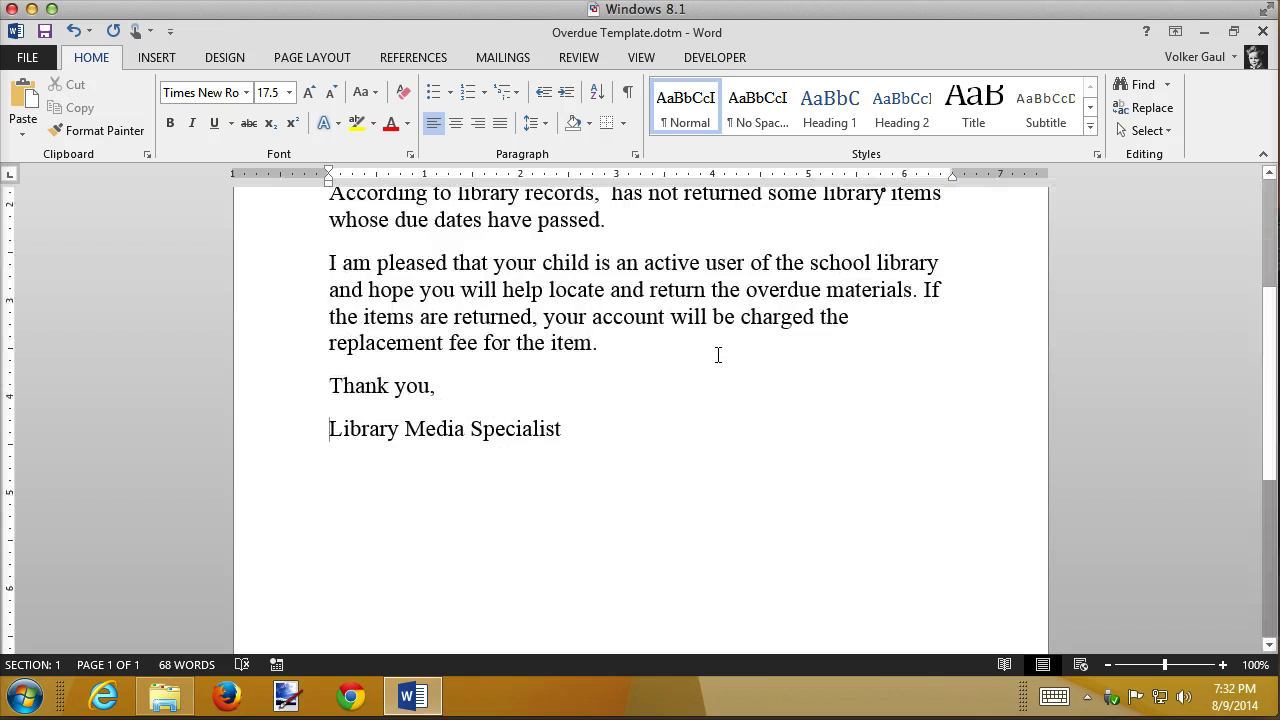
scroll(543, 351, "up", 5)
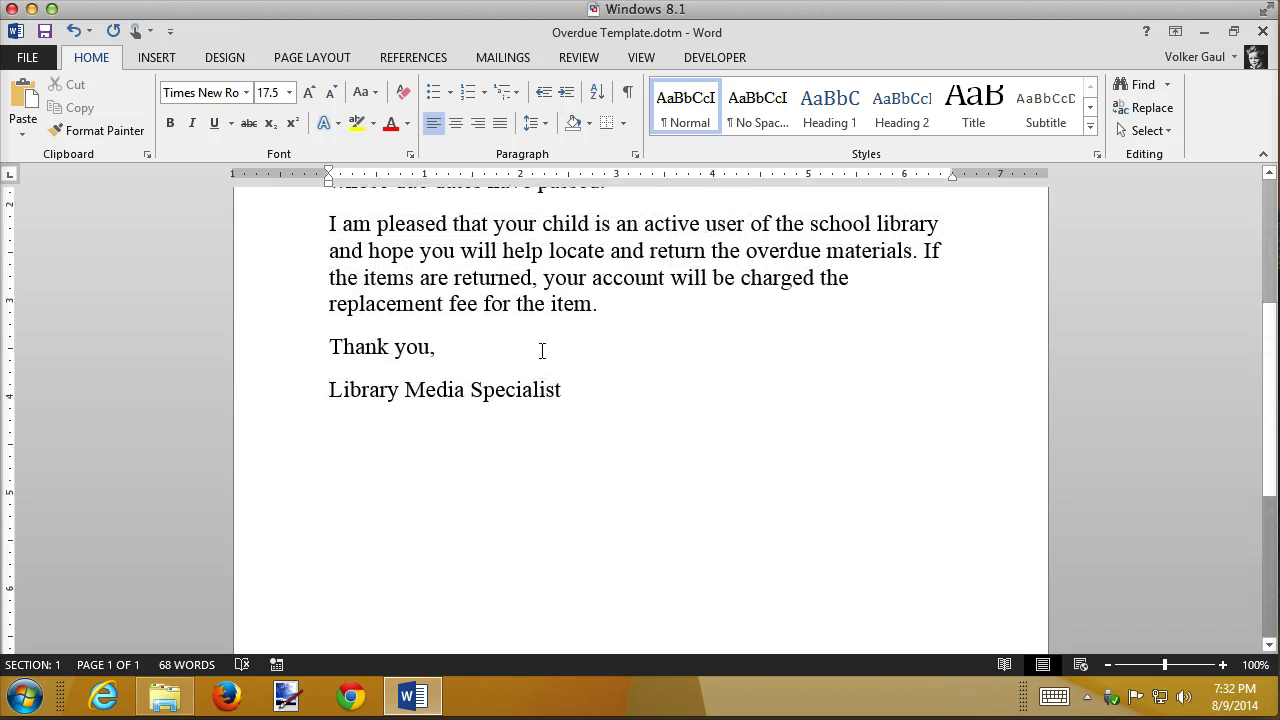
key("Return")
key("Up")
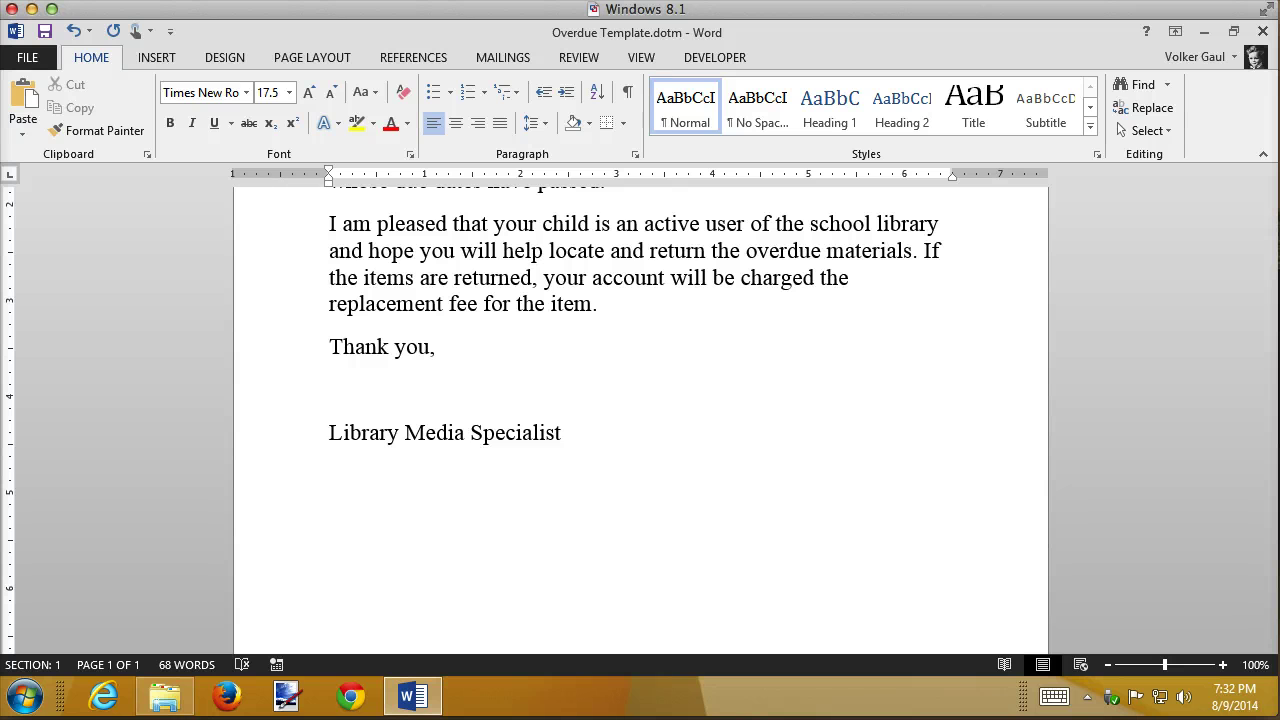
key("ctrl+z")
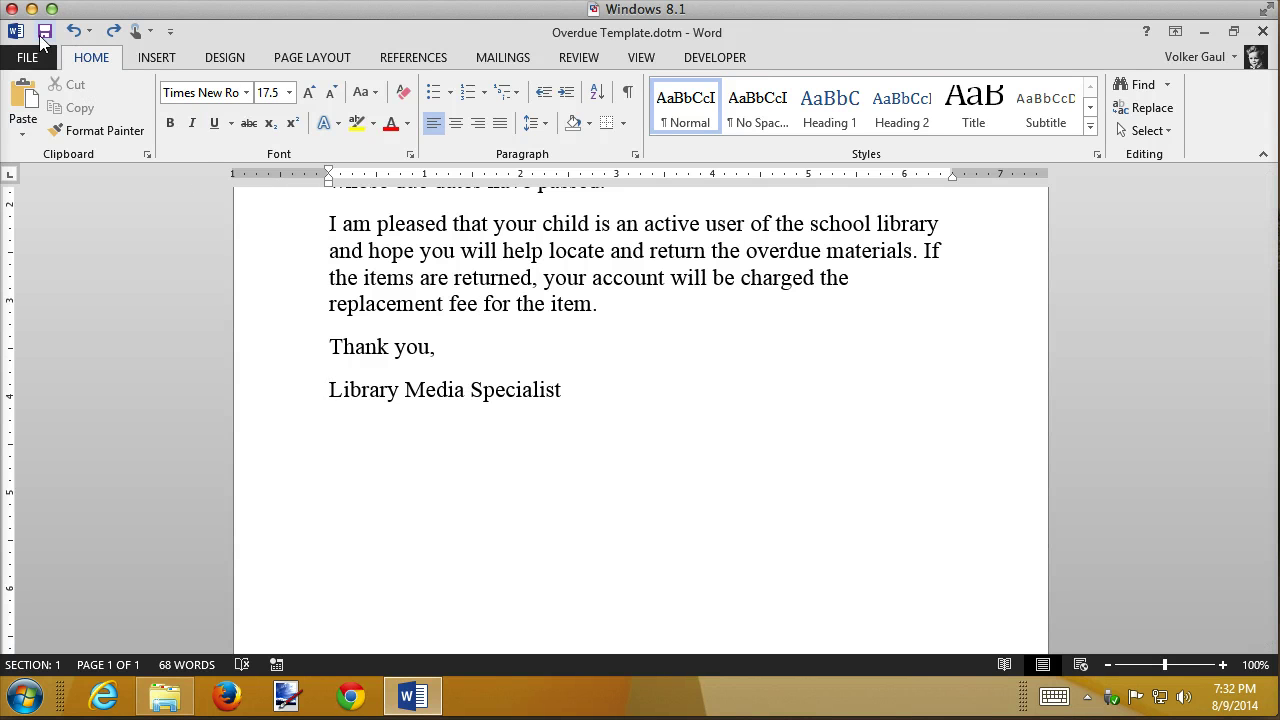
left_click(1272, 32)
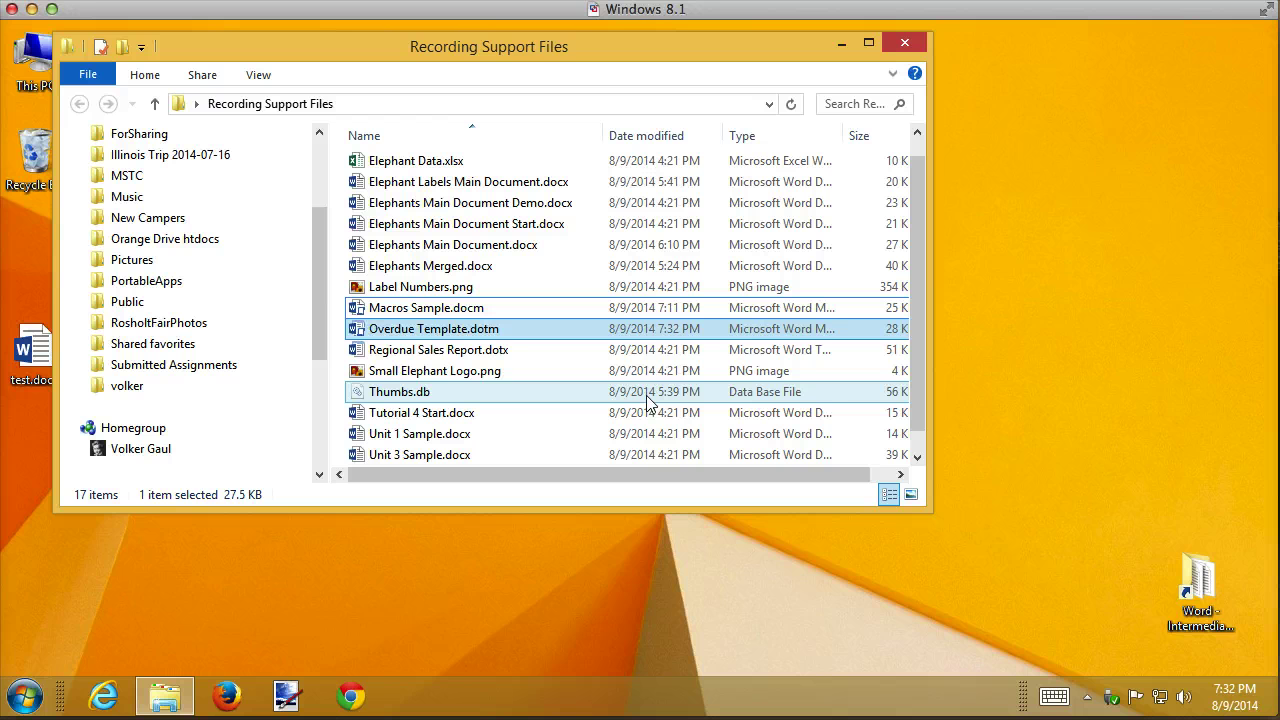
- Start a new document from Overdue Template.dotm in the Recording Support Files folder
left_click(478, 334)
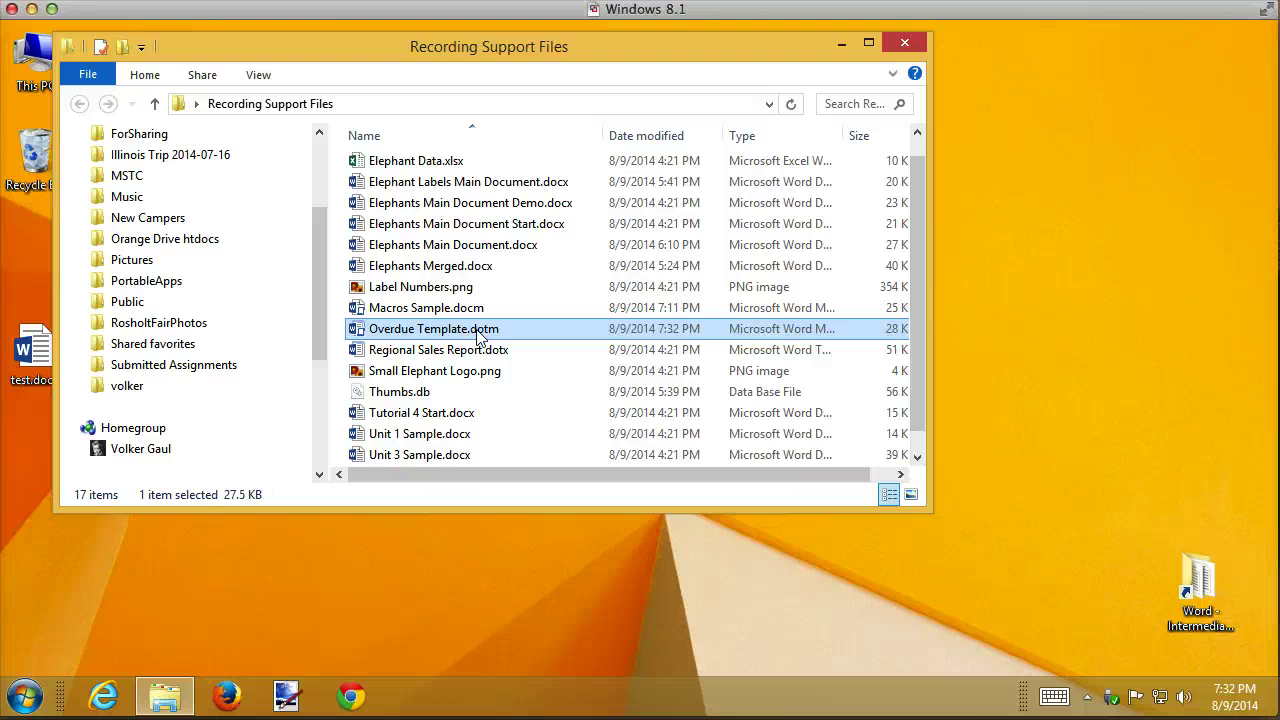
double_click(477, 332)
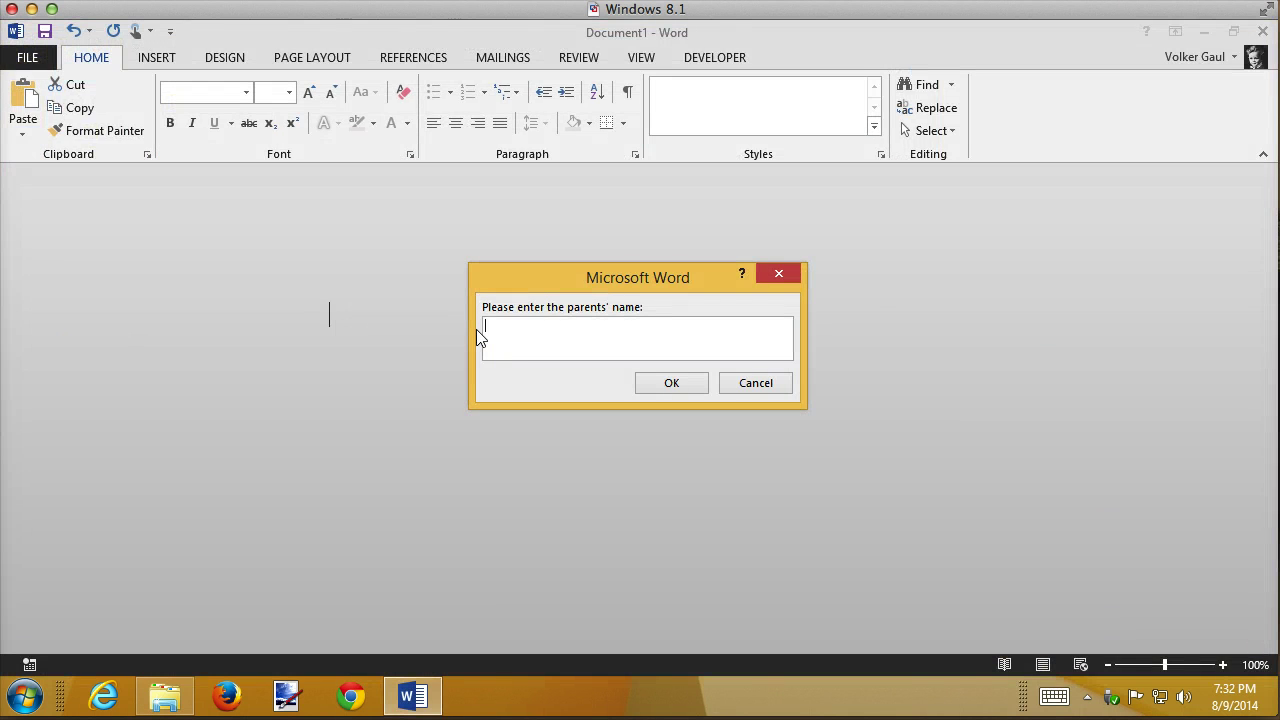
key("Return")
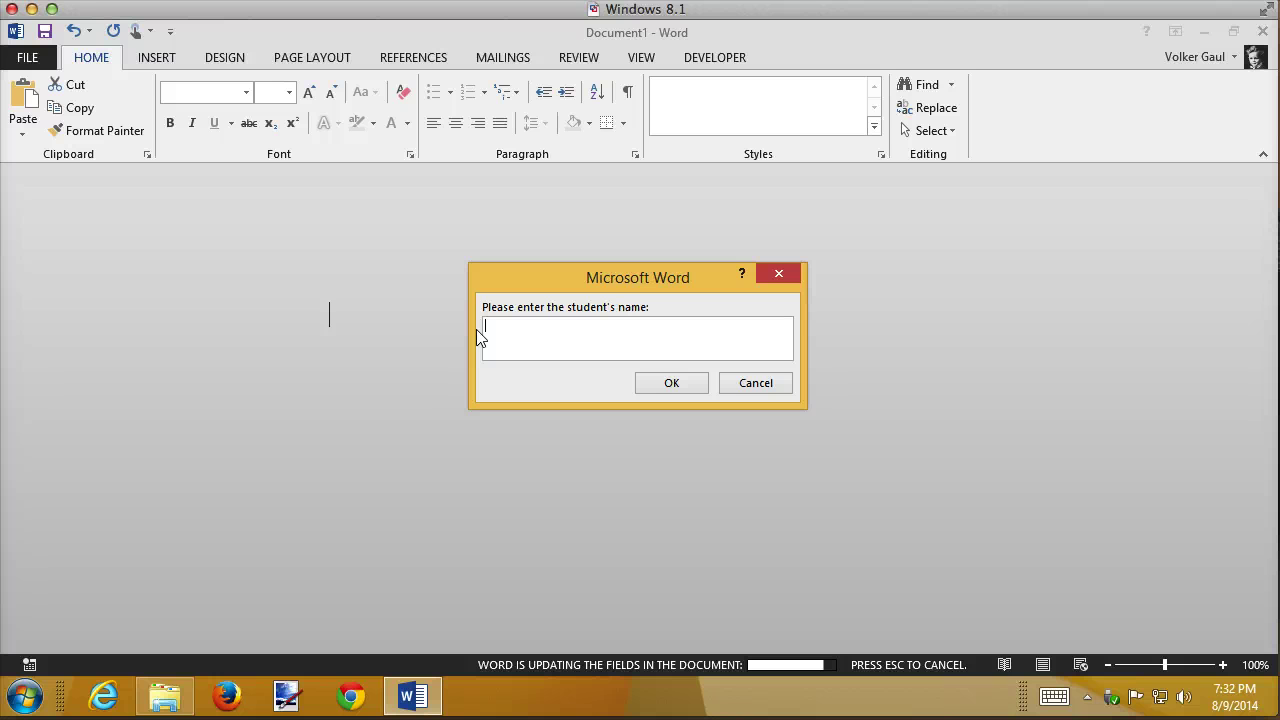
key("Return")
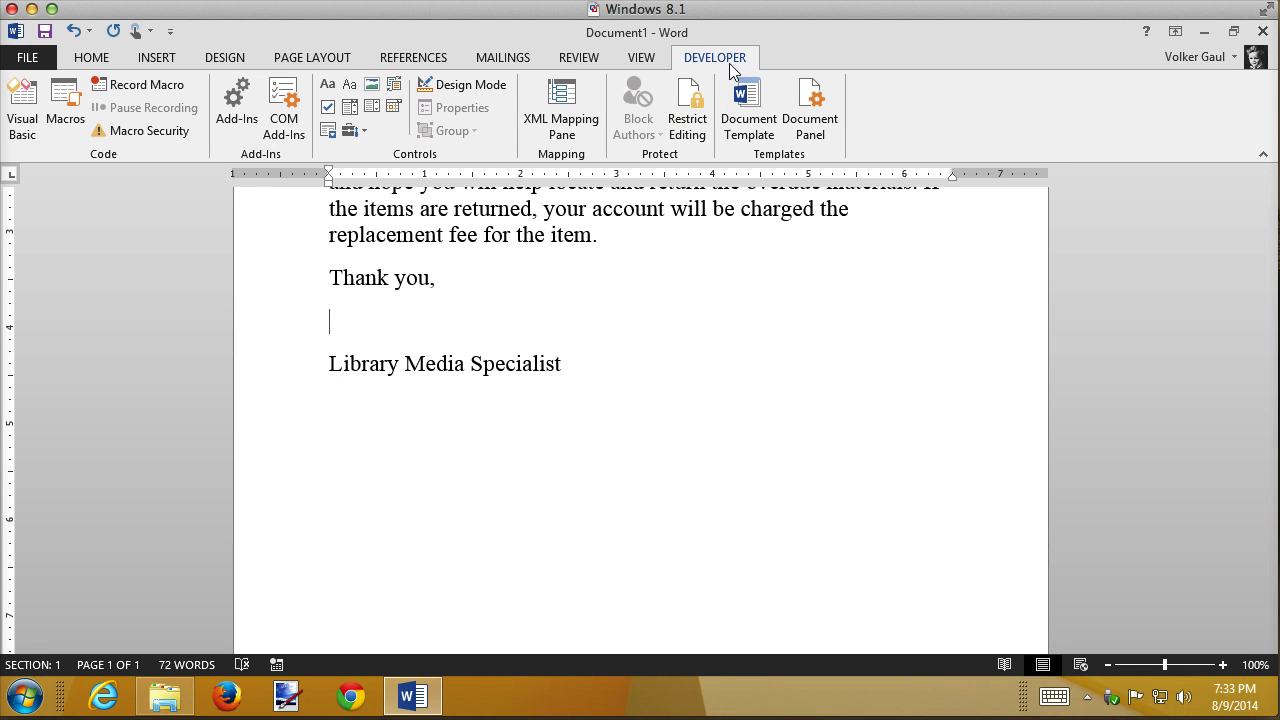
- Edit the AutoNew macro from the Overdue Template.dotm (template) macro list
left_click(65, 100)
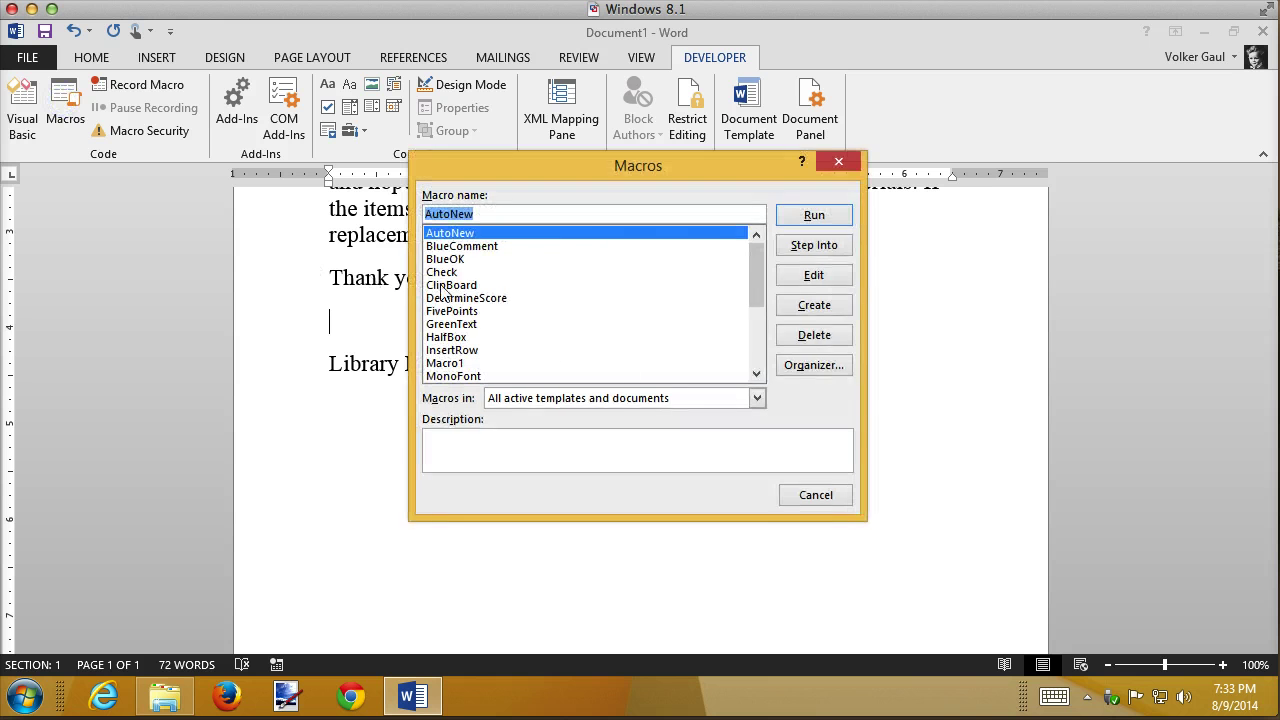
left_click(578, 400)
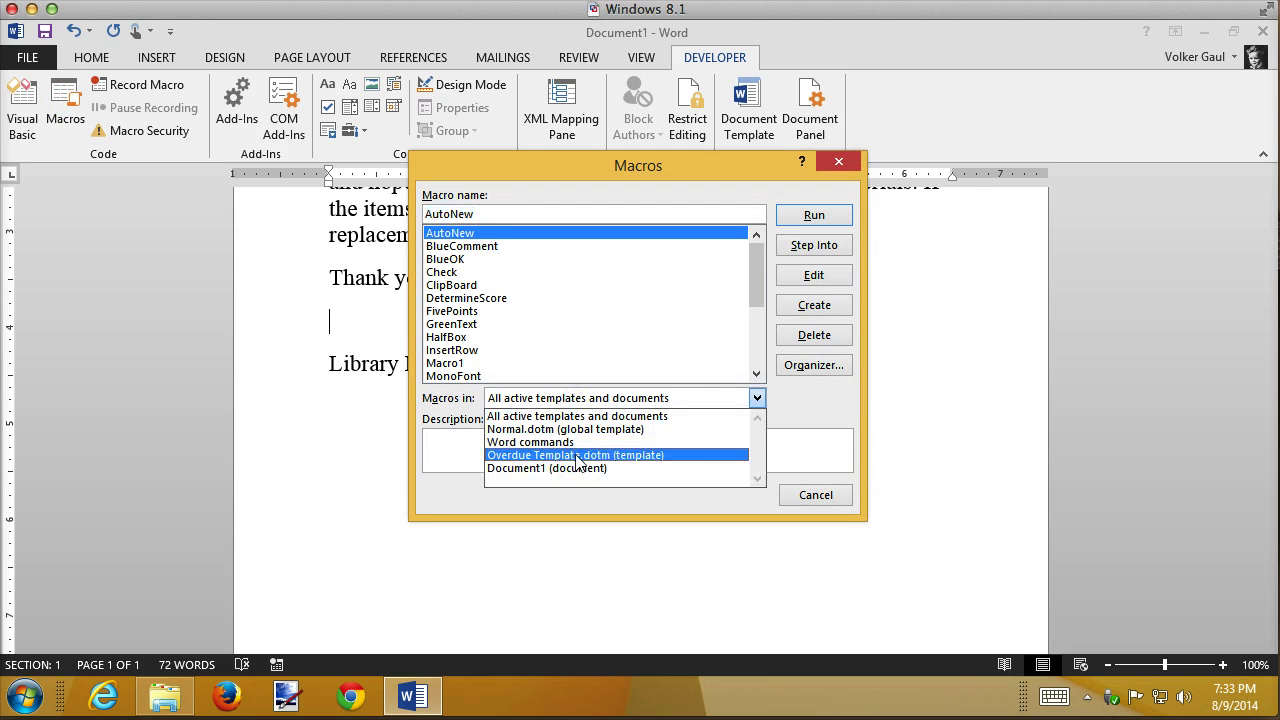
left_click(577, 457)
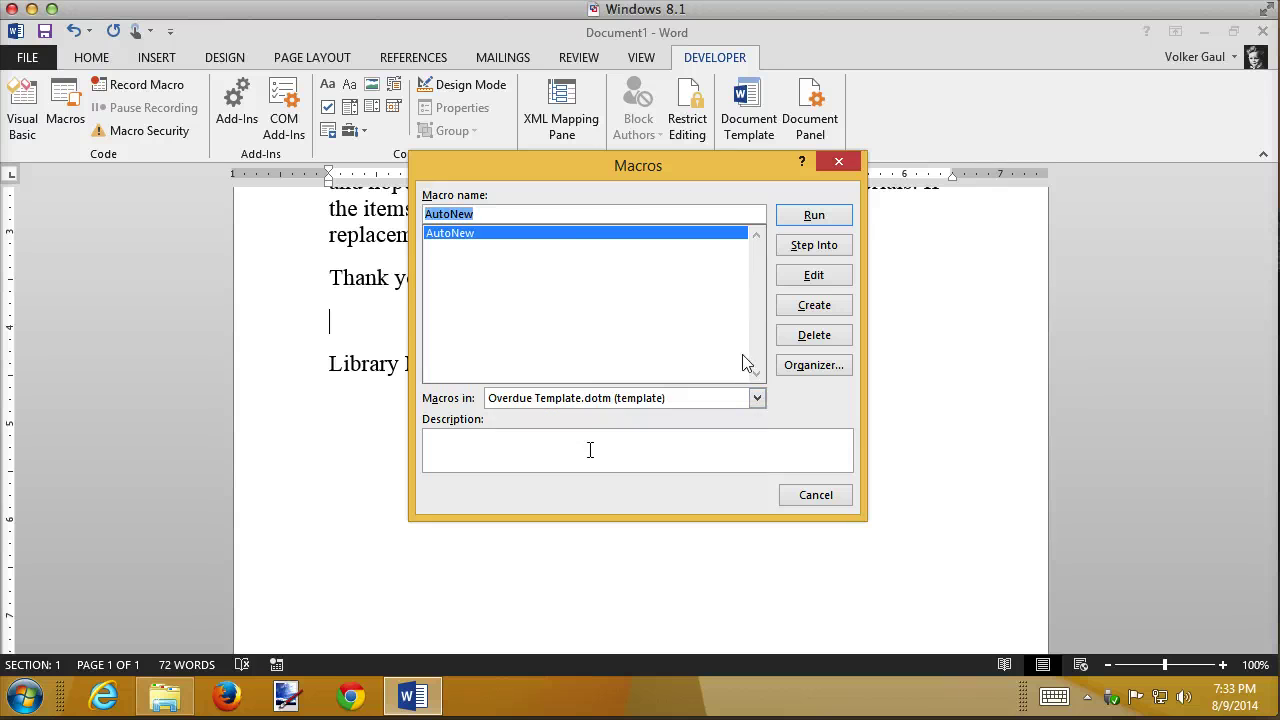
left_click(812, 280)
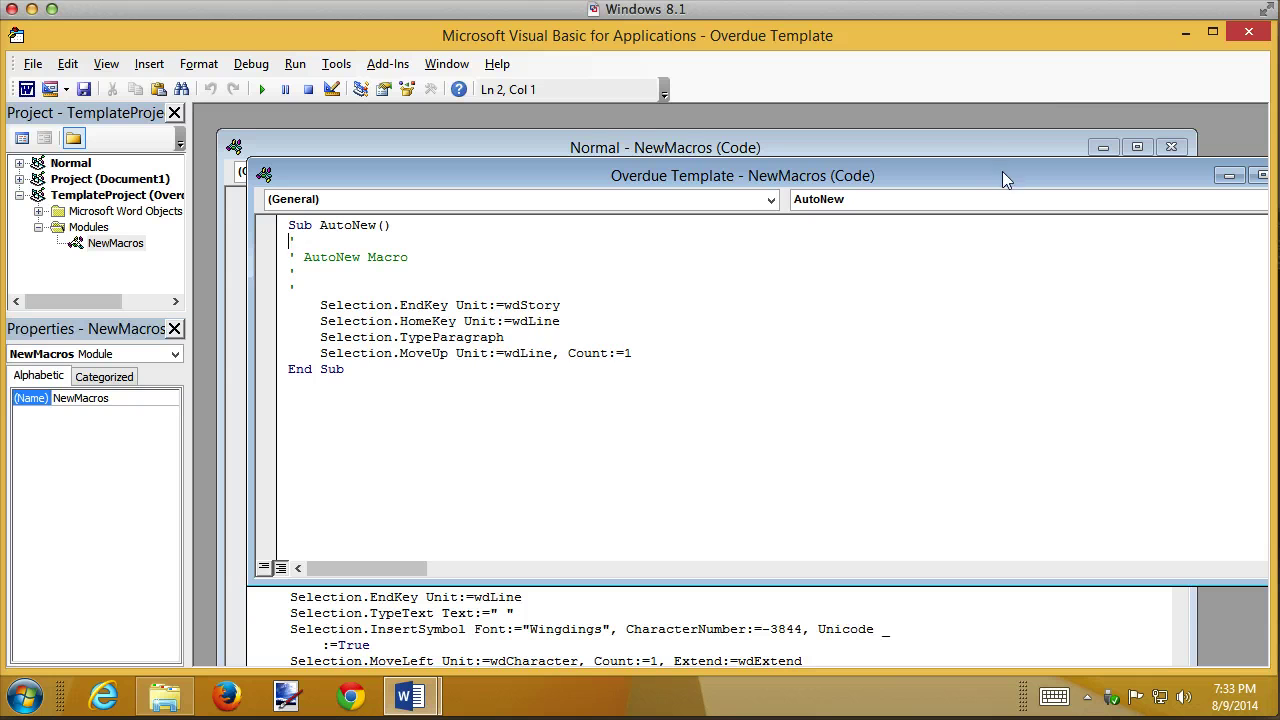
- Close the Overdue Template code window and the VBA editor, returning to the letter
left_click_drag(1002, 171, 880, 173)
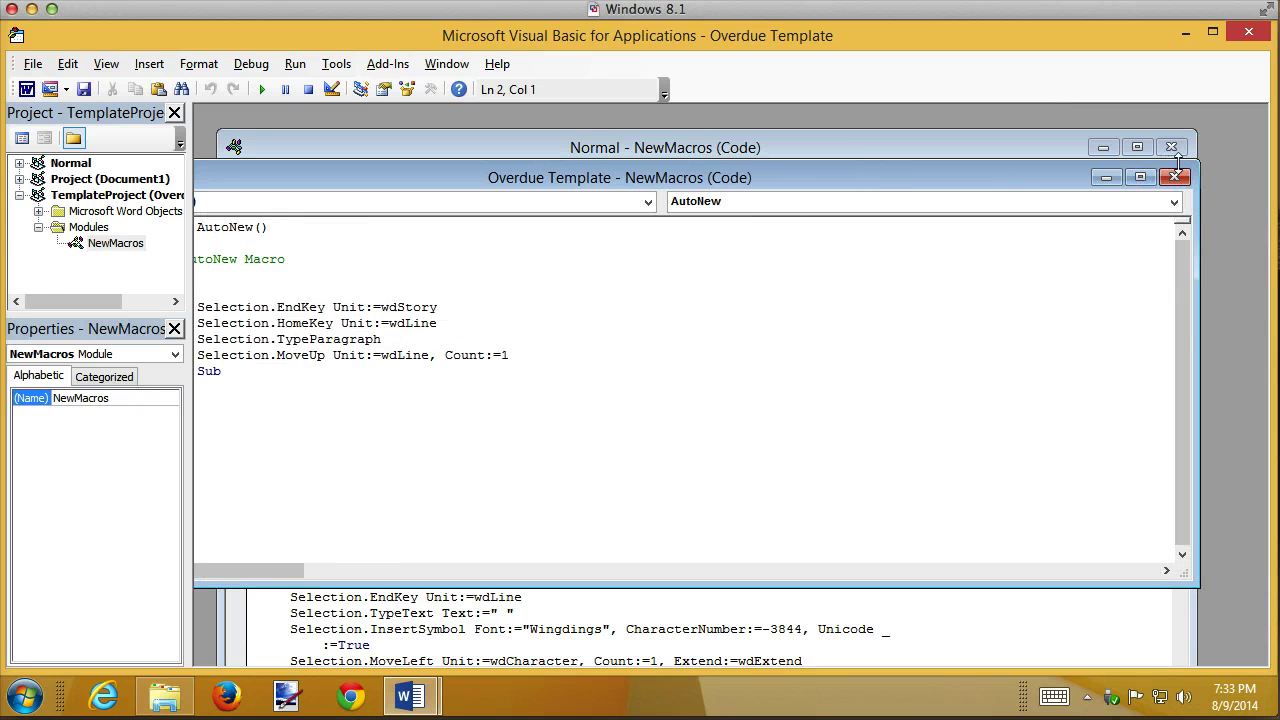
left_click(1174, 177)
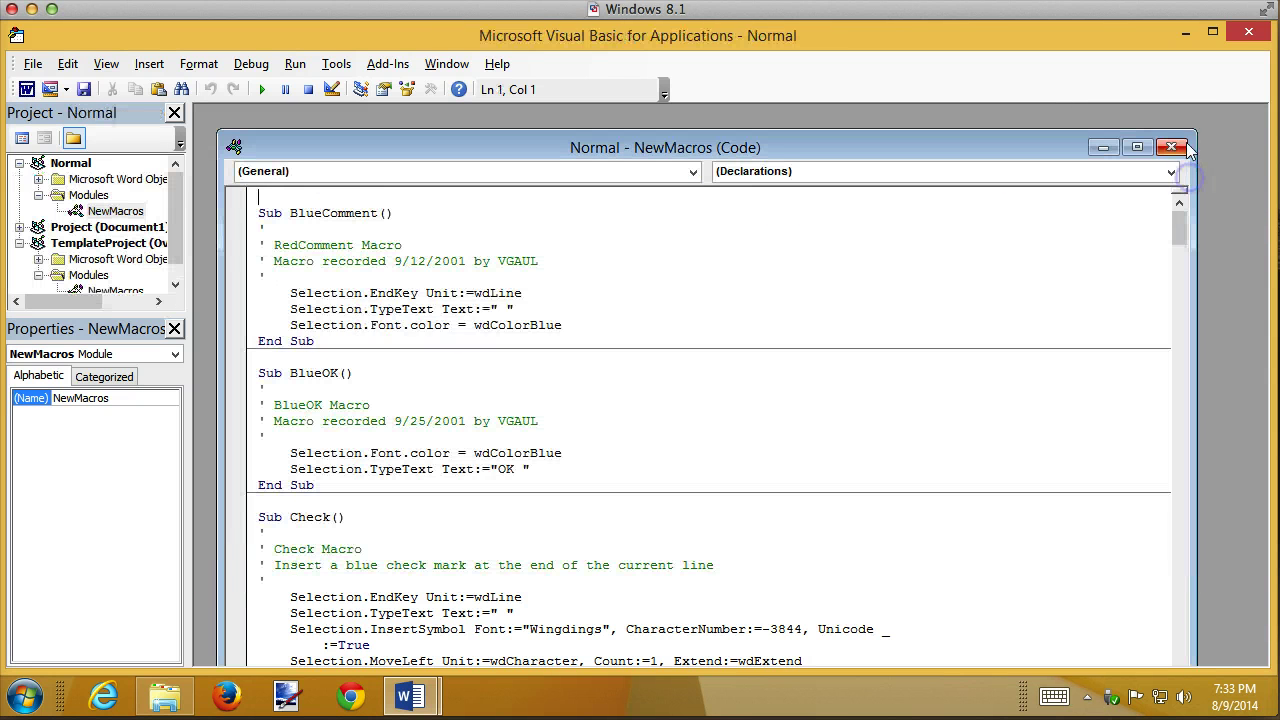
left_click(1248, 34)
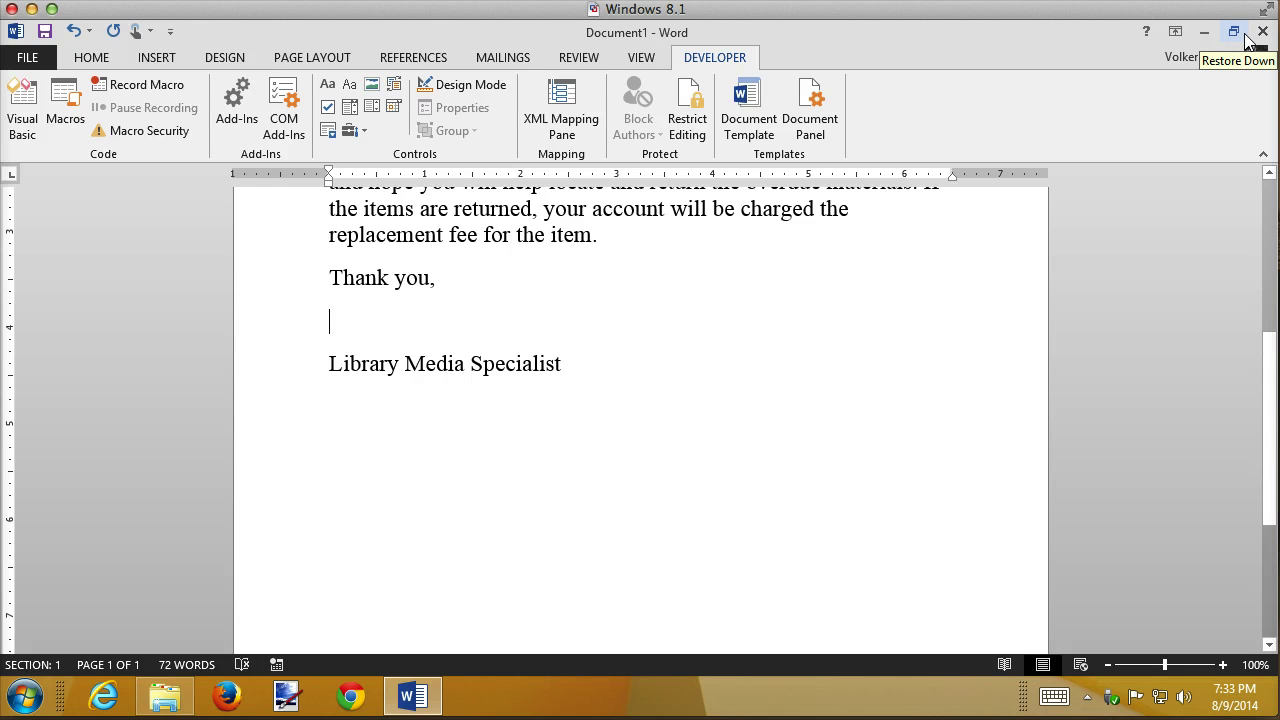